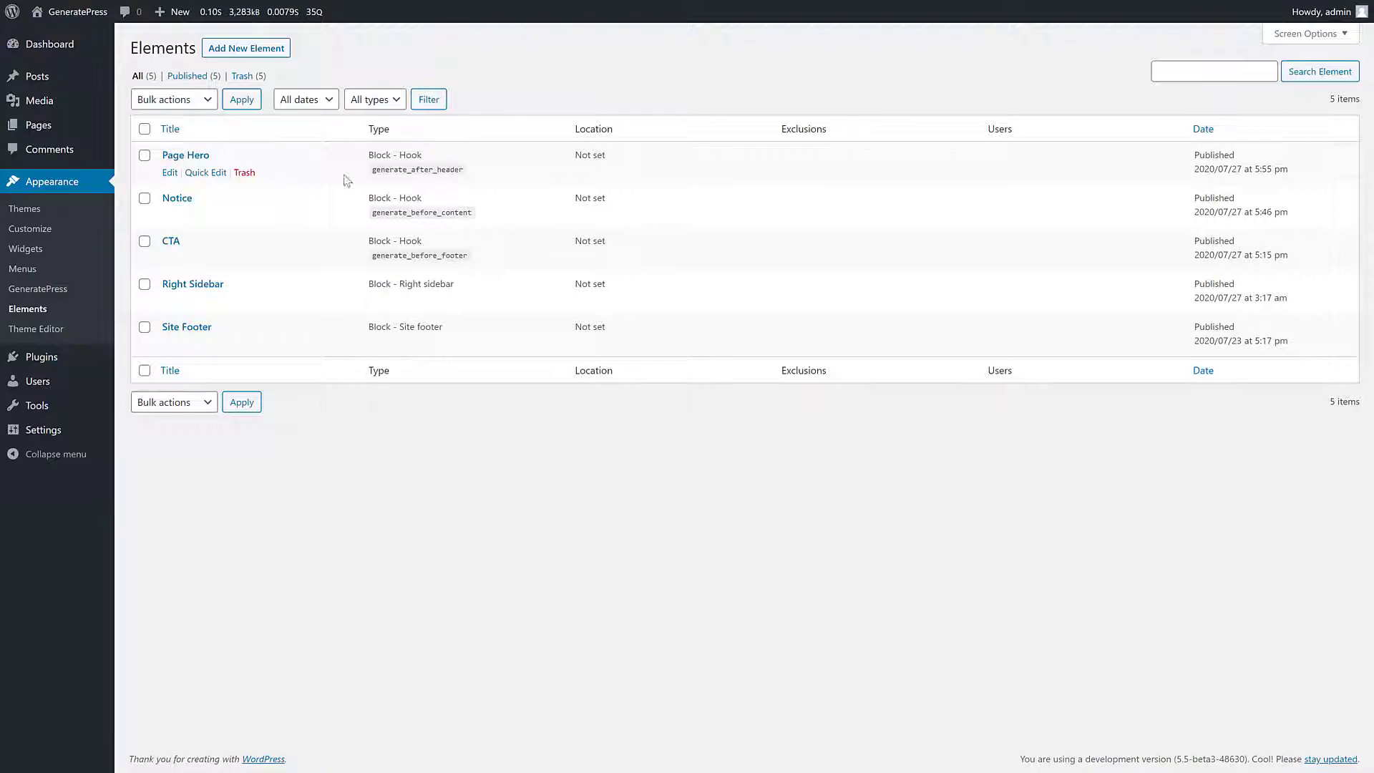
Add a new GeneratePress element with Block as the element type.
click(247, 49)
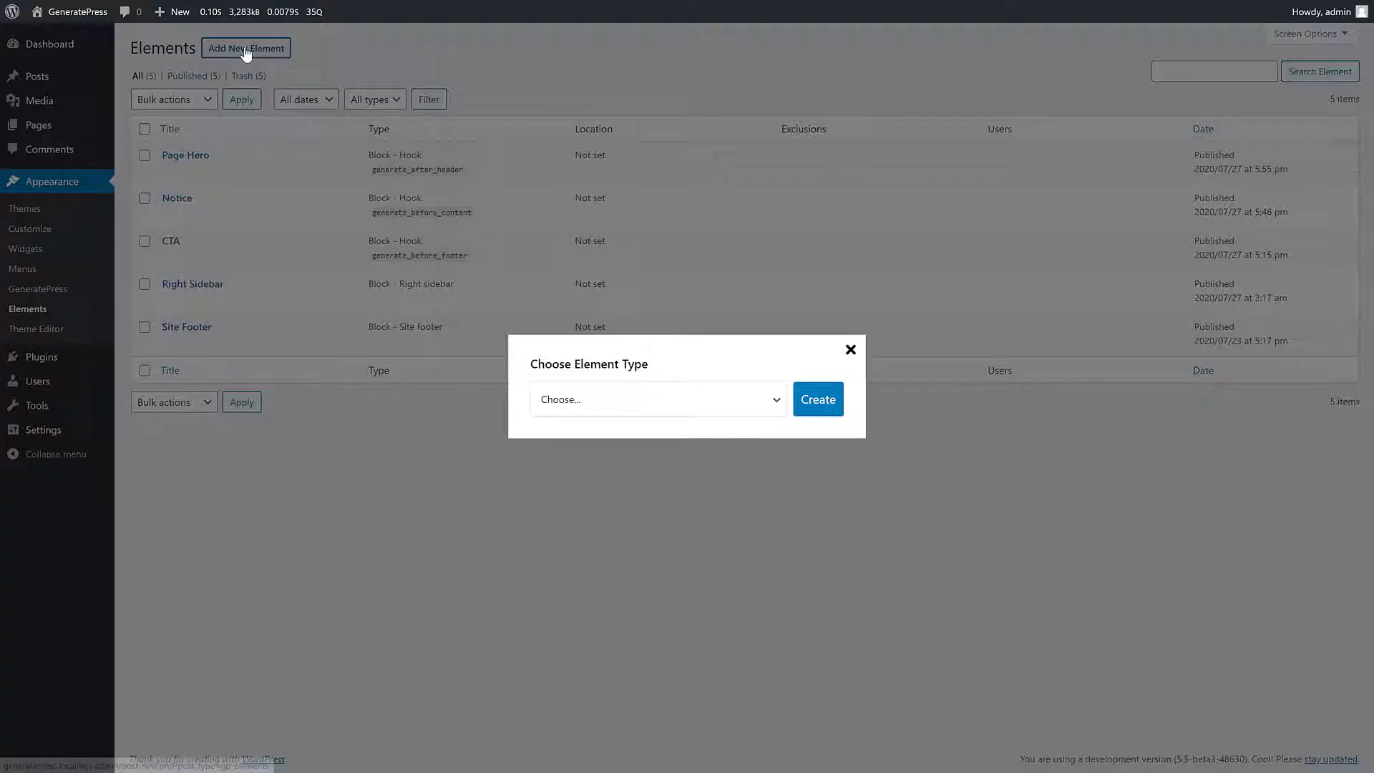
click(636, 405)
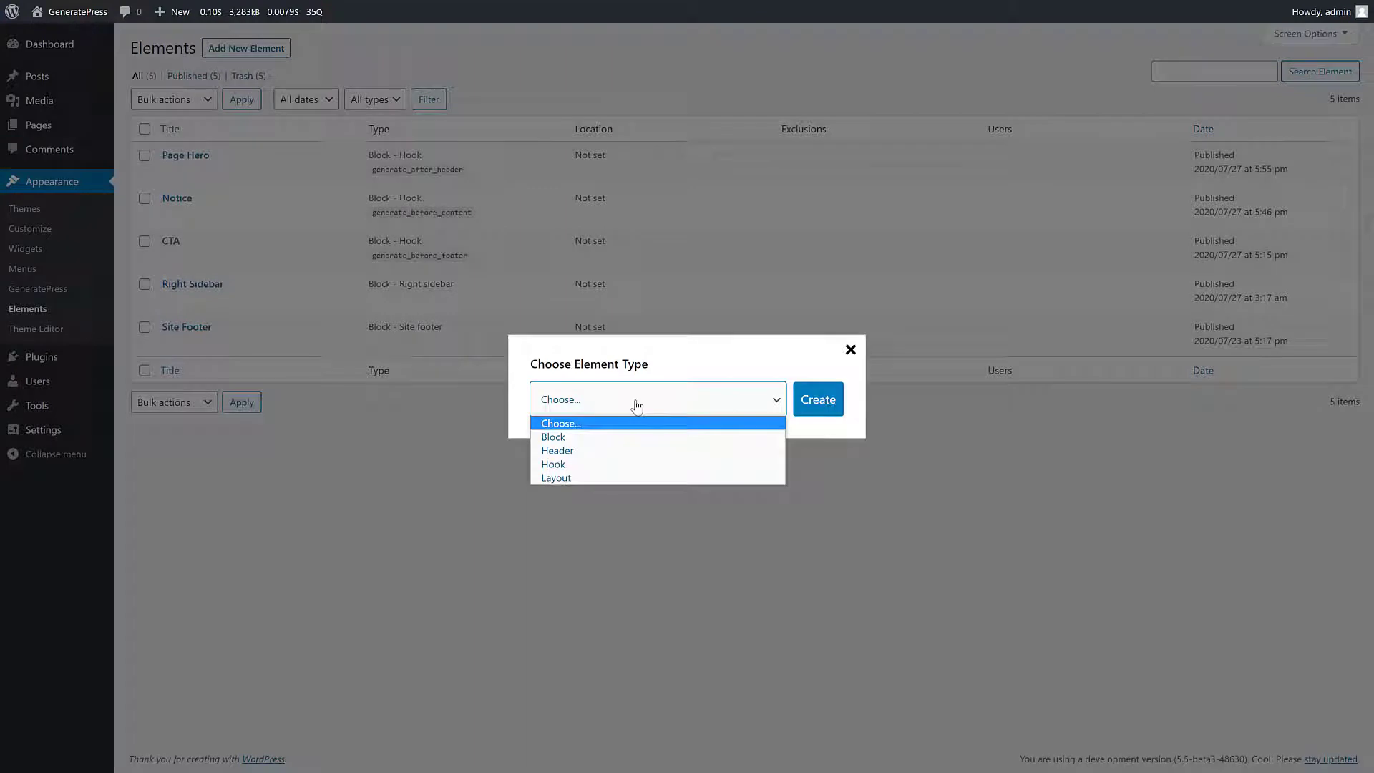
click(633, 437)
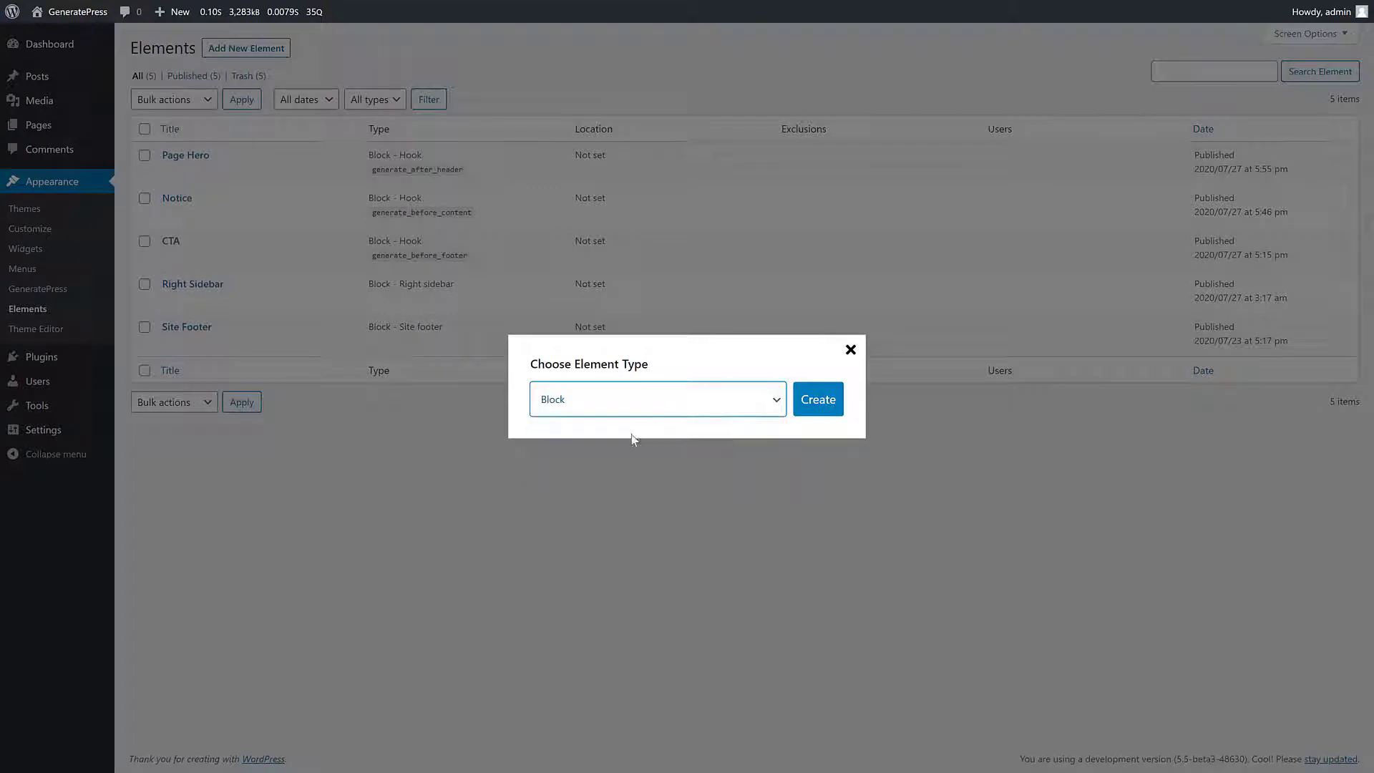
click(807, 405)
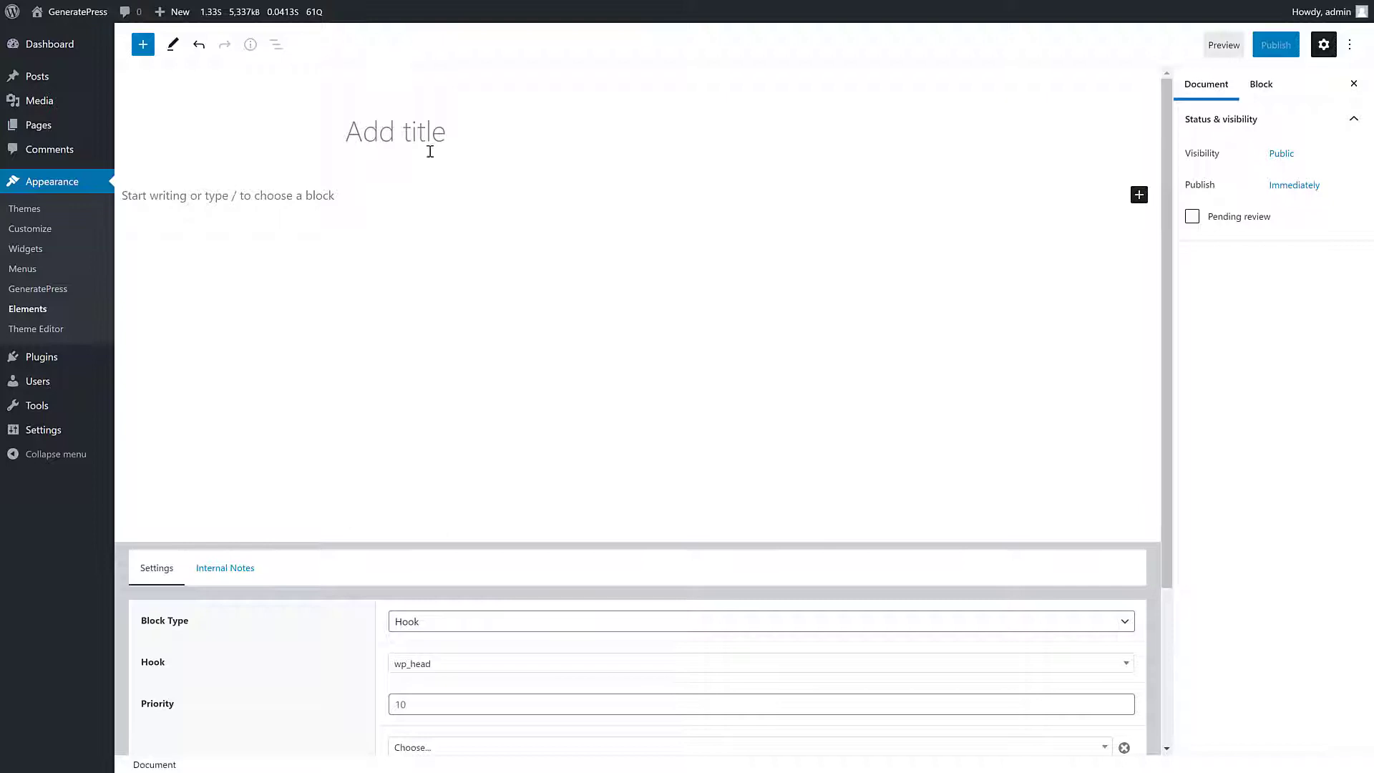
scroll(540, 300, down, 3)
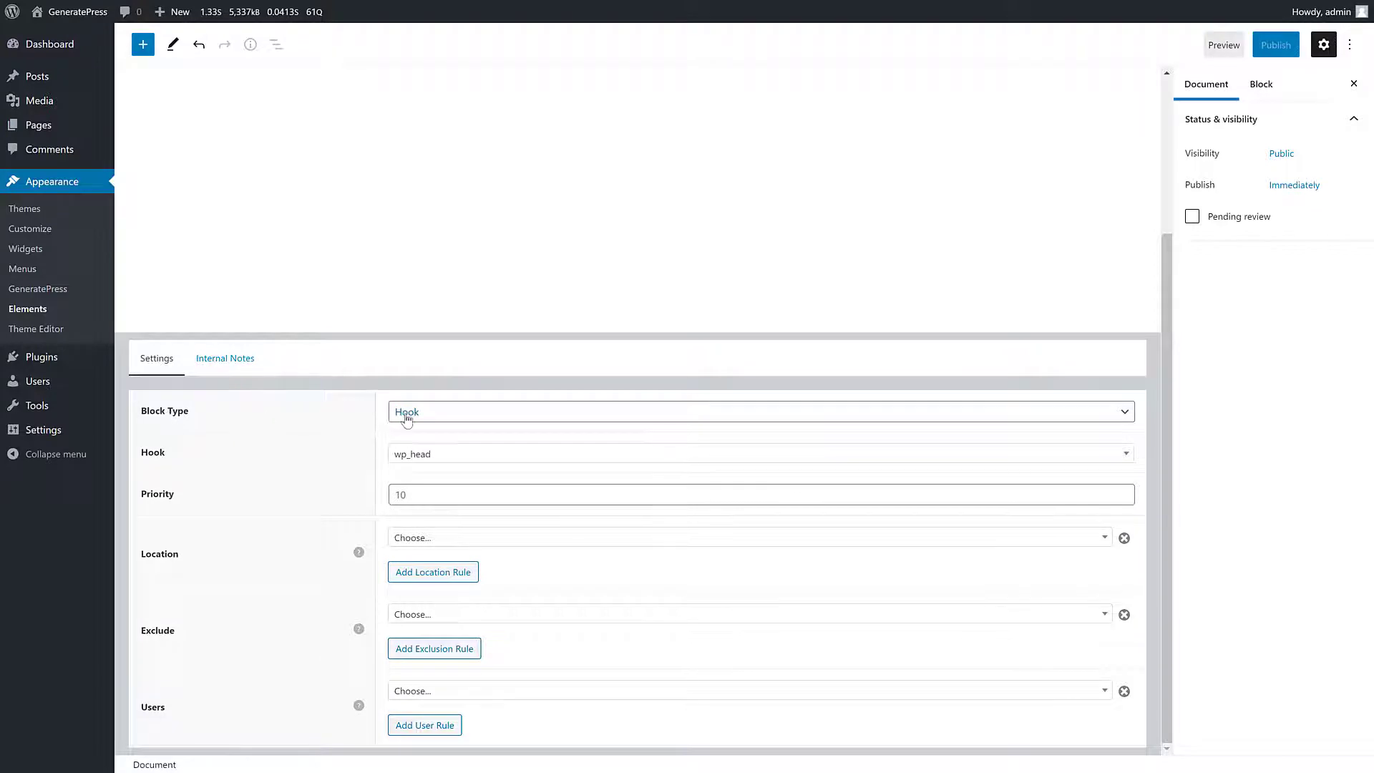
click(433, 419)
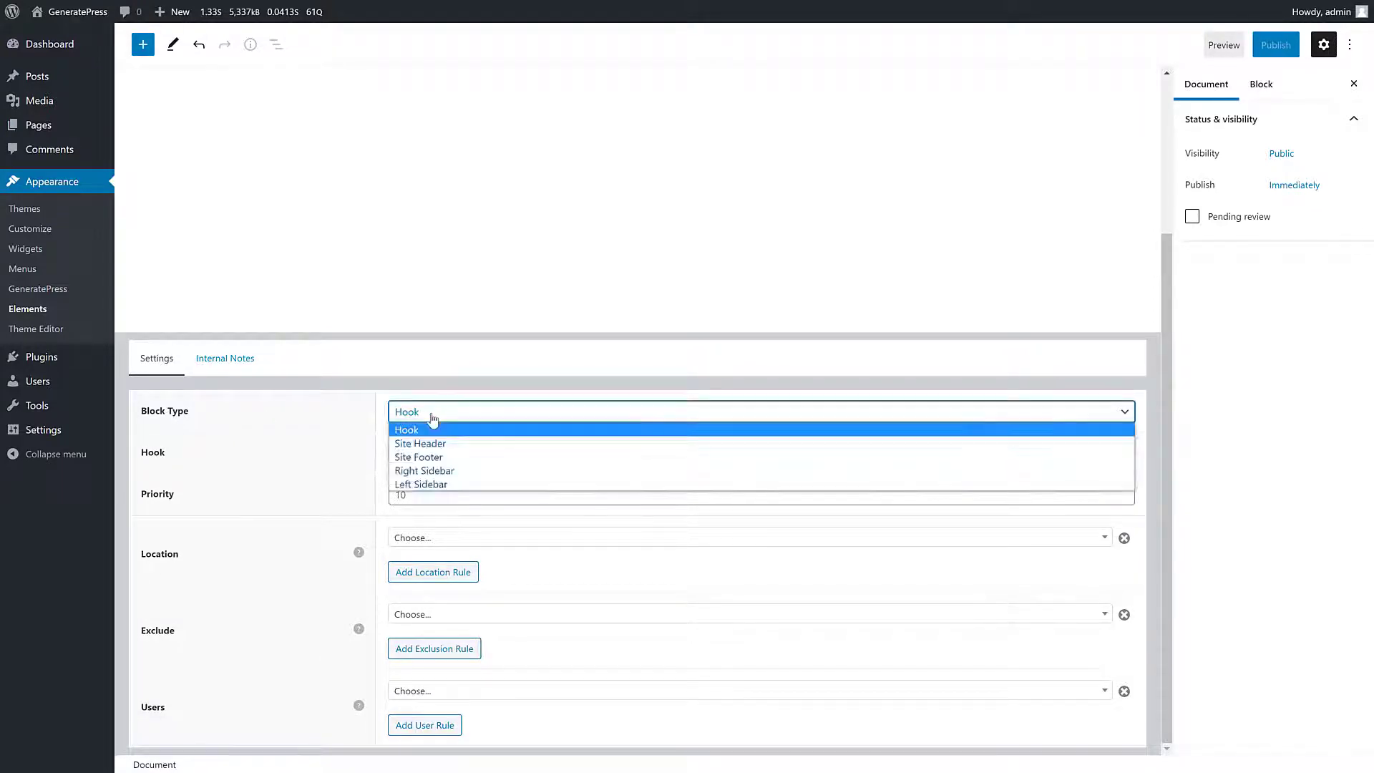
click(433, 419)
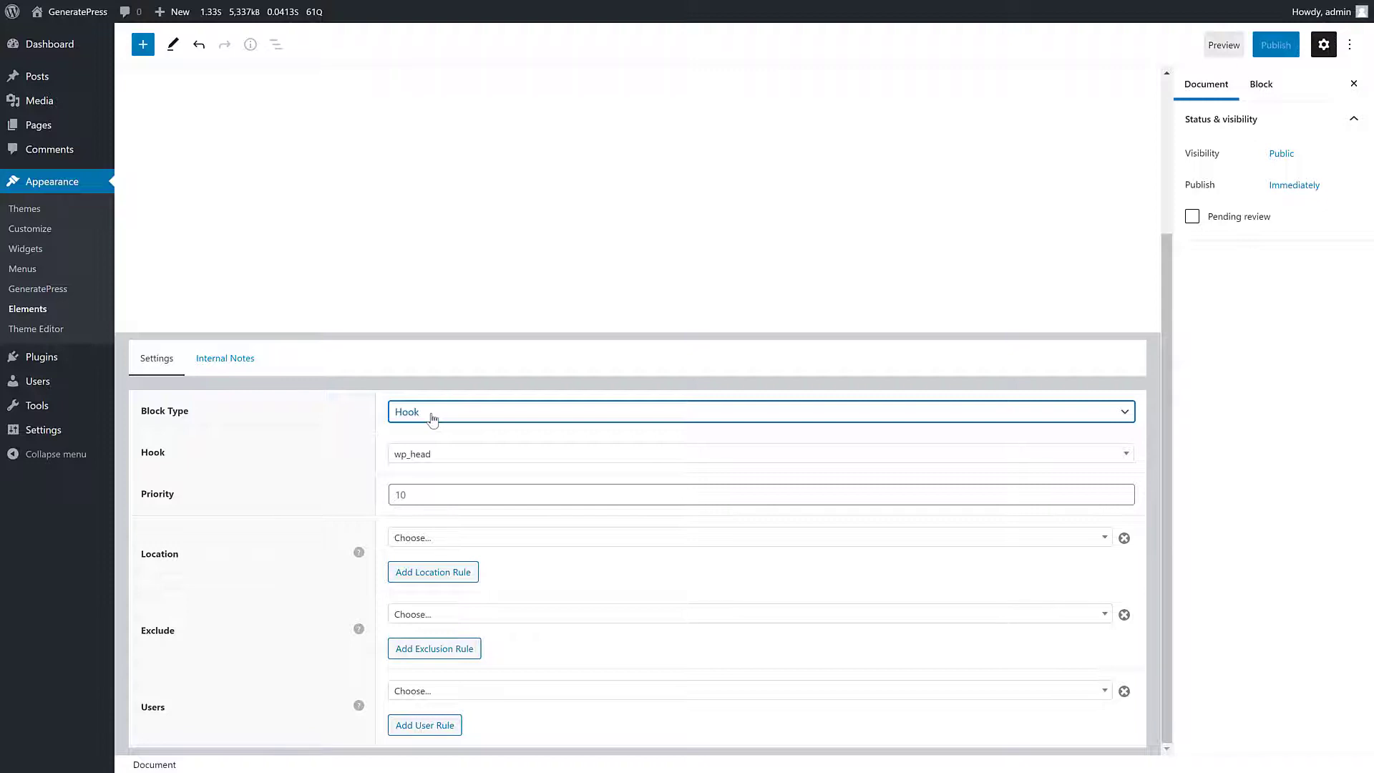
click(437, 457)
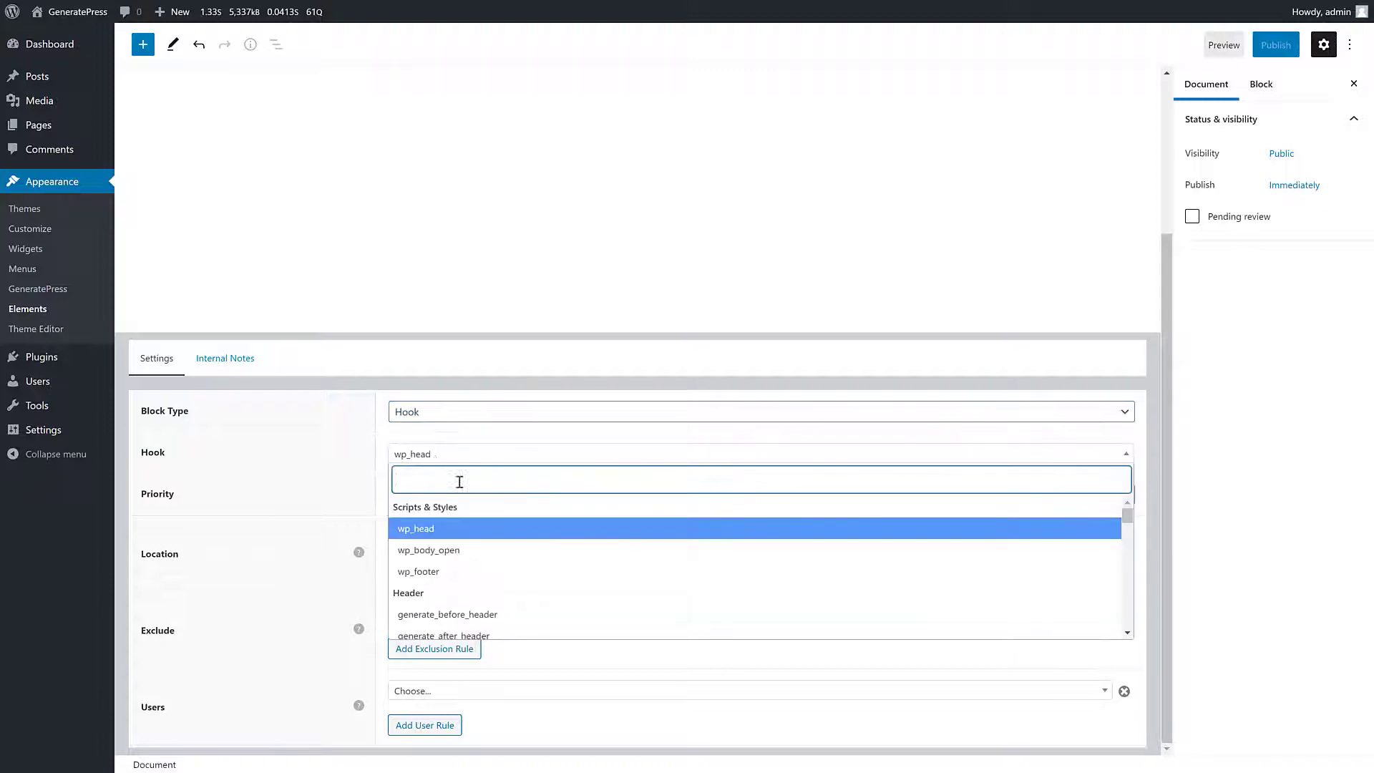
scroll(505, 577, down, 10)
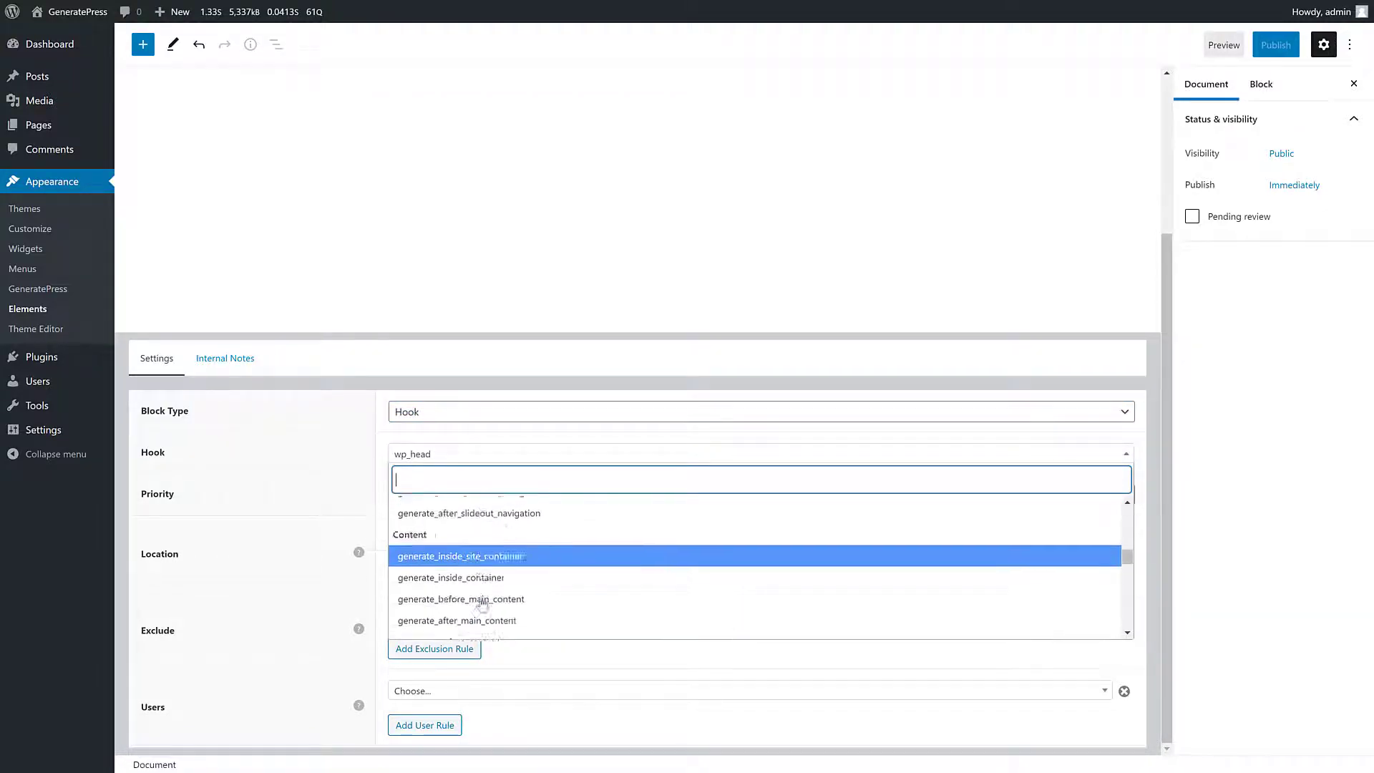
scroll(481, 603, down, 10)
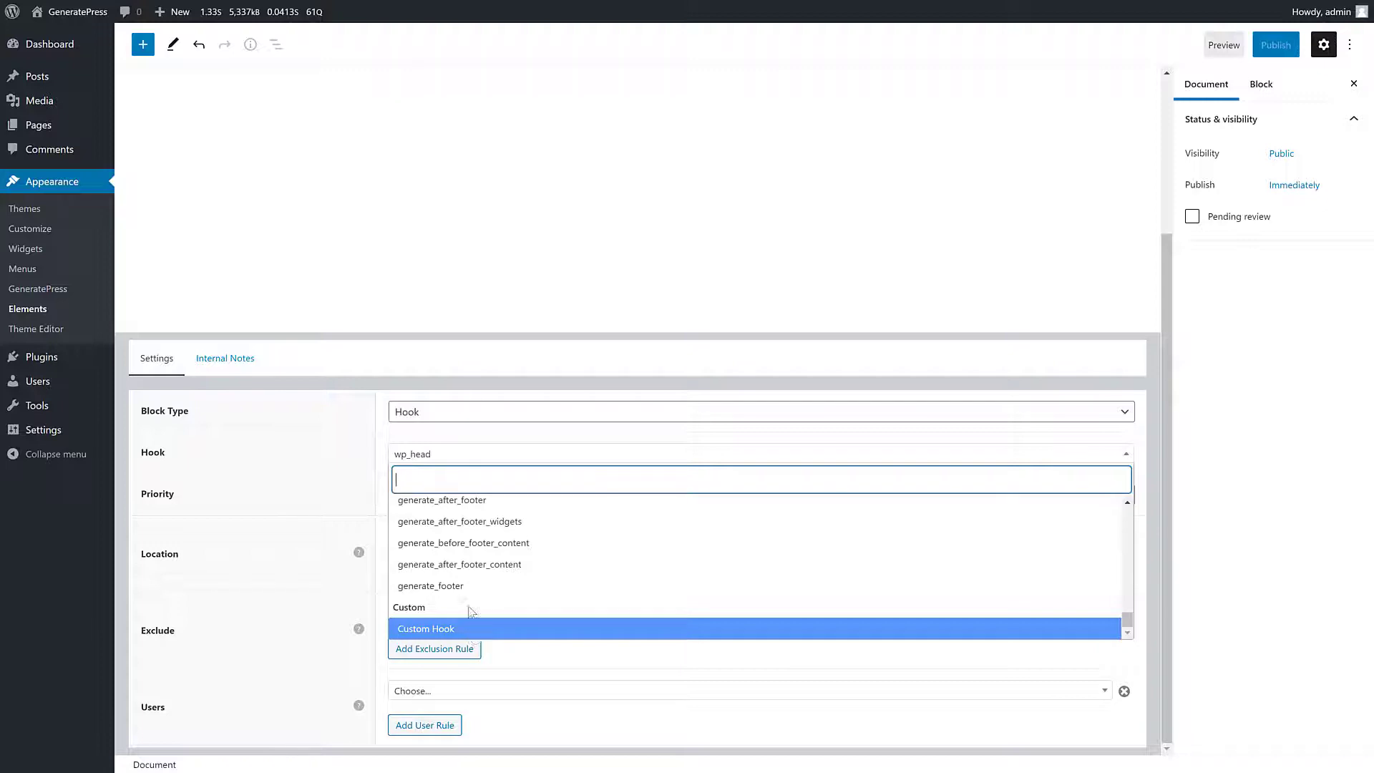
click(343, 492)
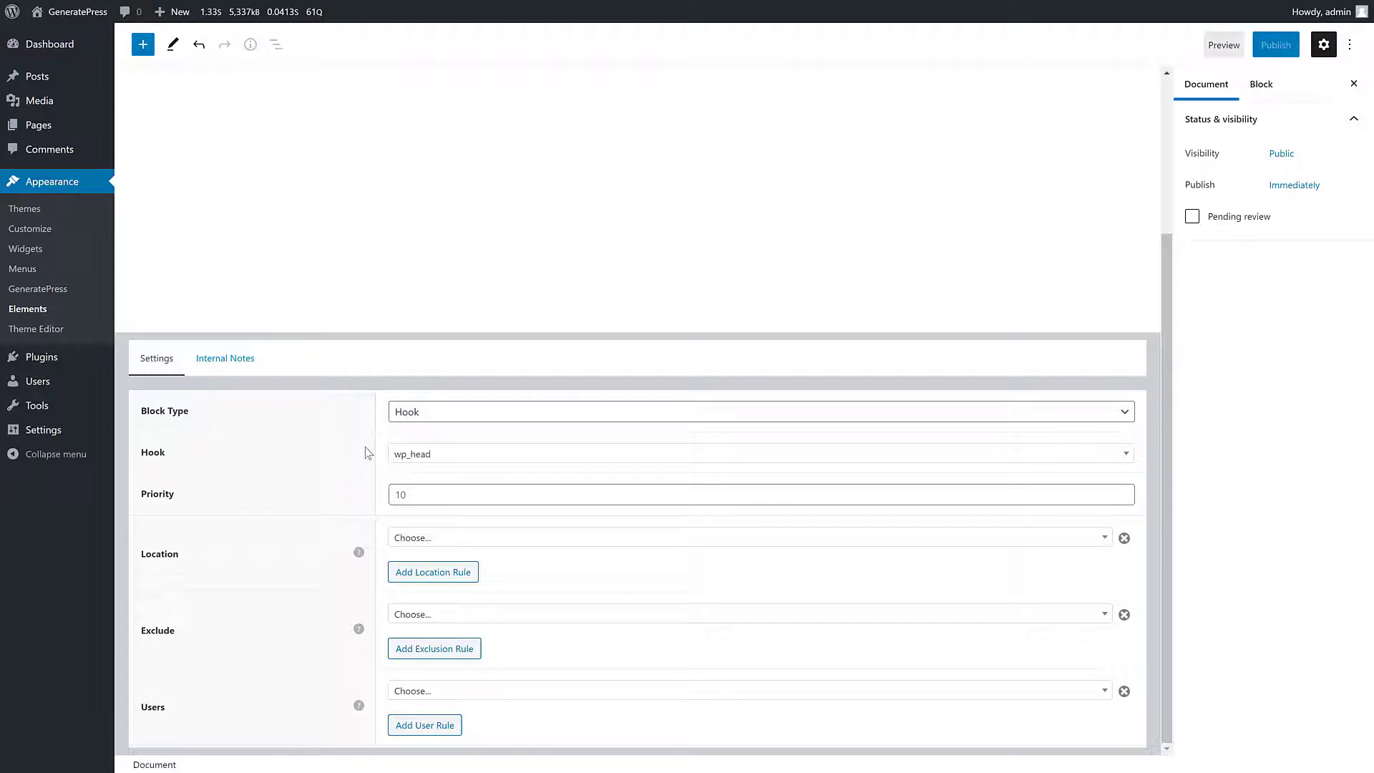
click(434, 419)
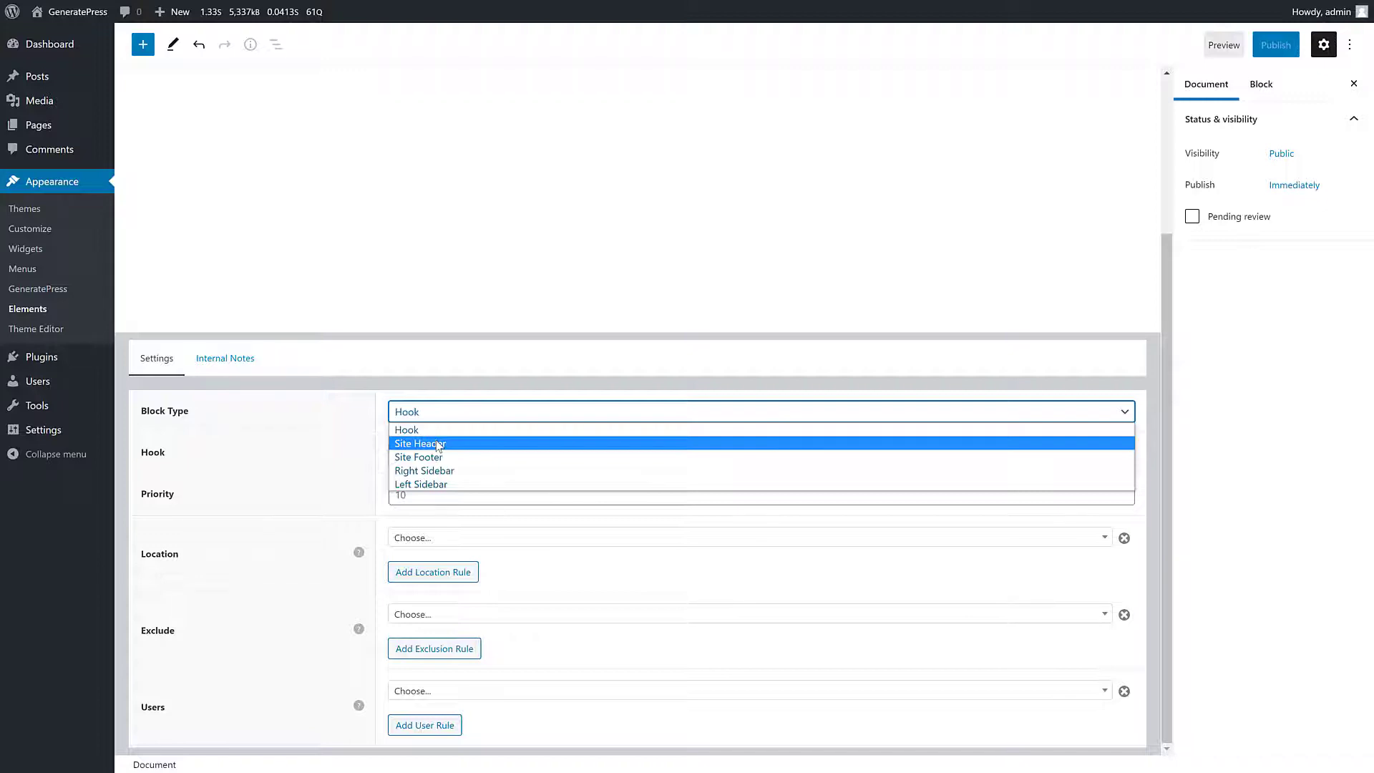
click(375, 436)
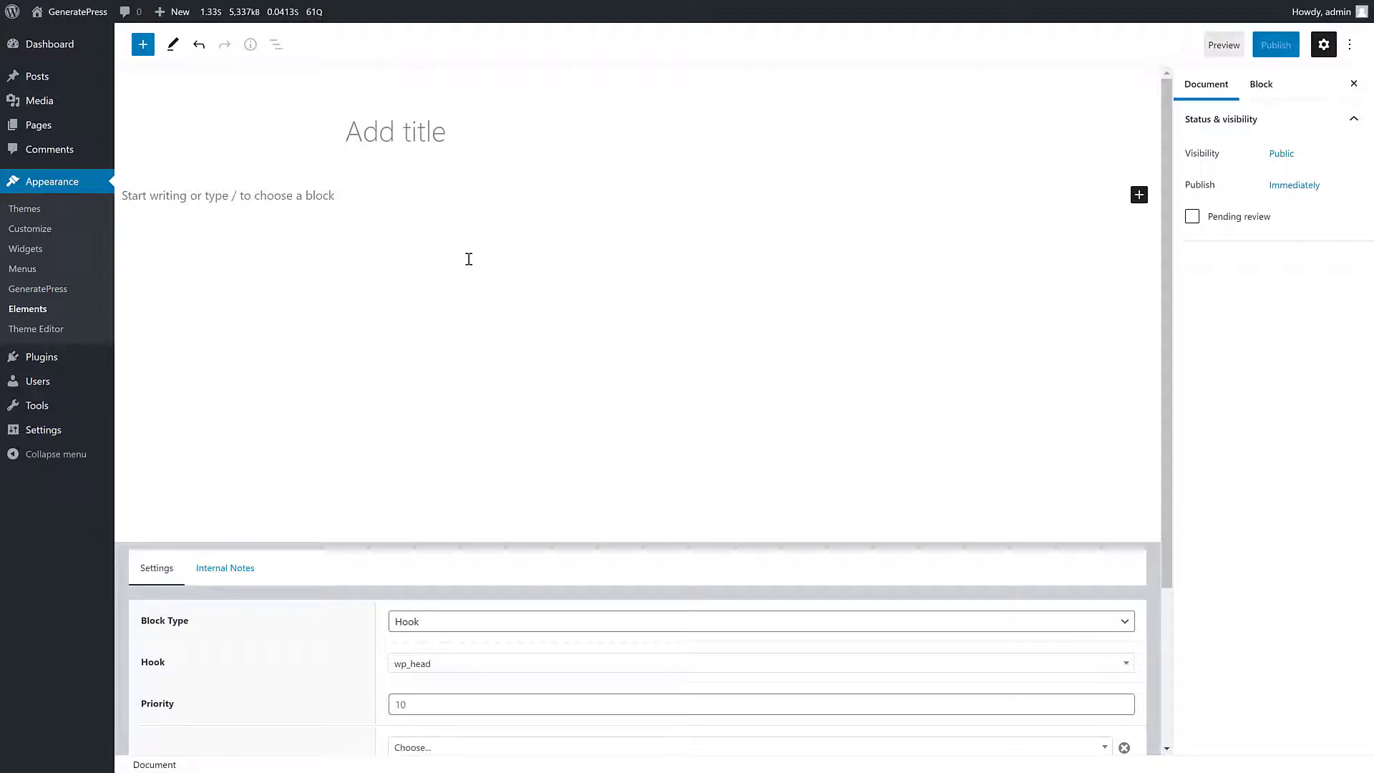
scroll(368, 506, down, 3)
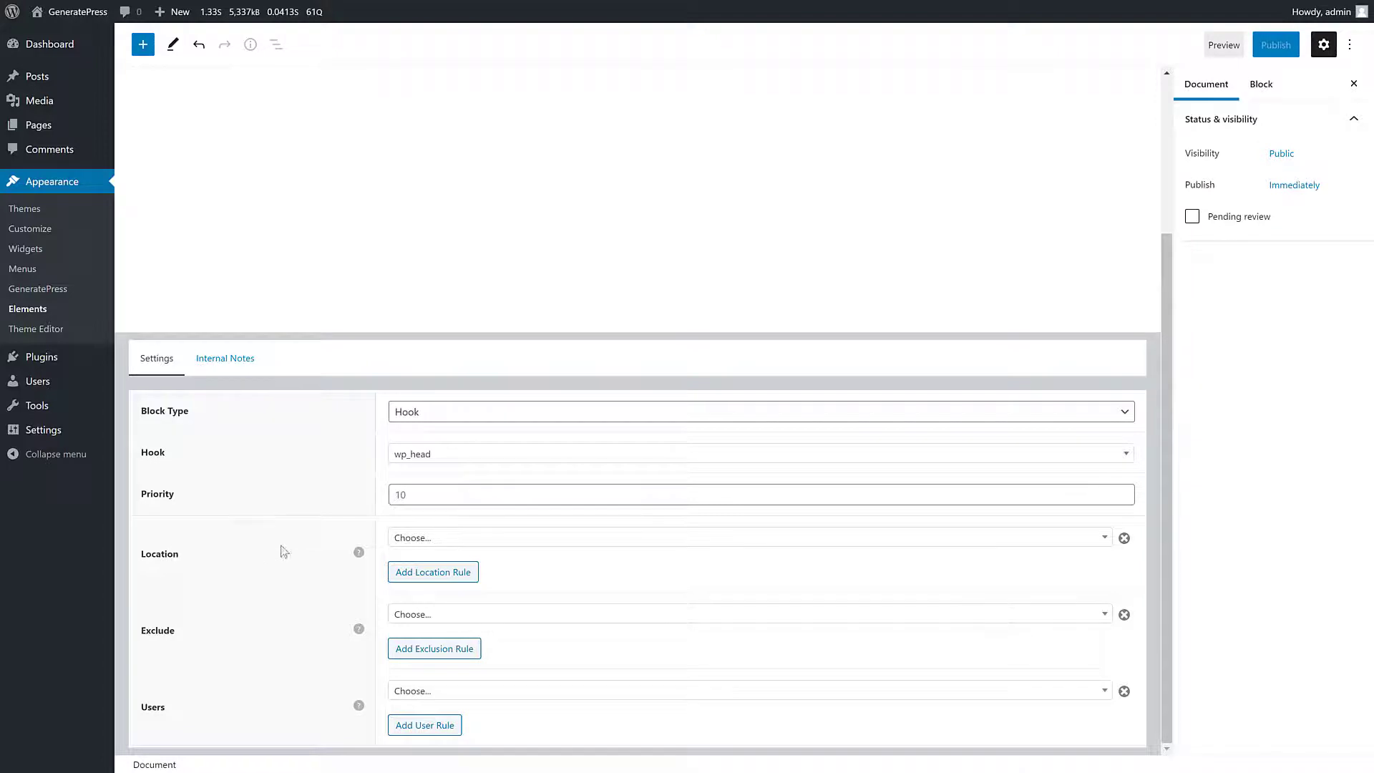
click(401, 538)
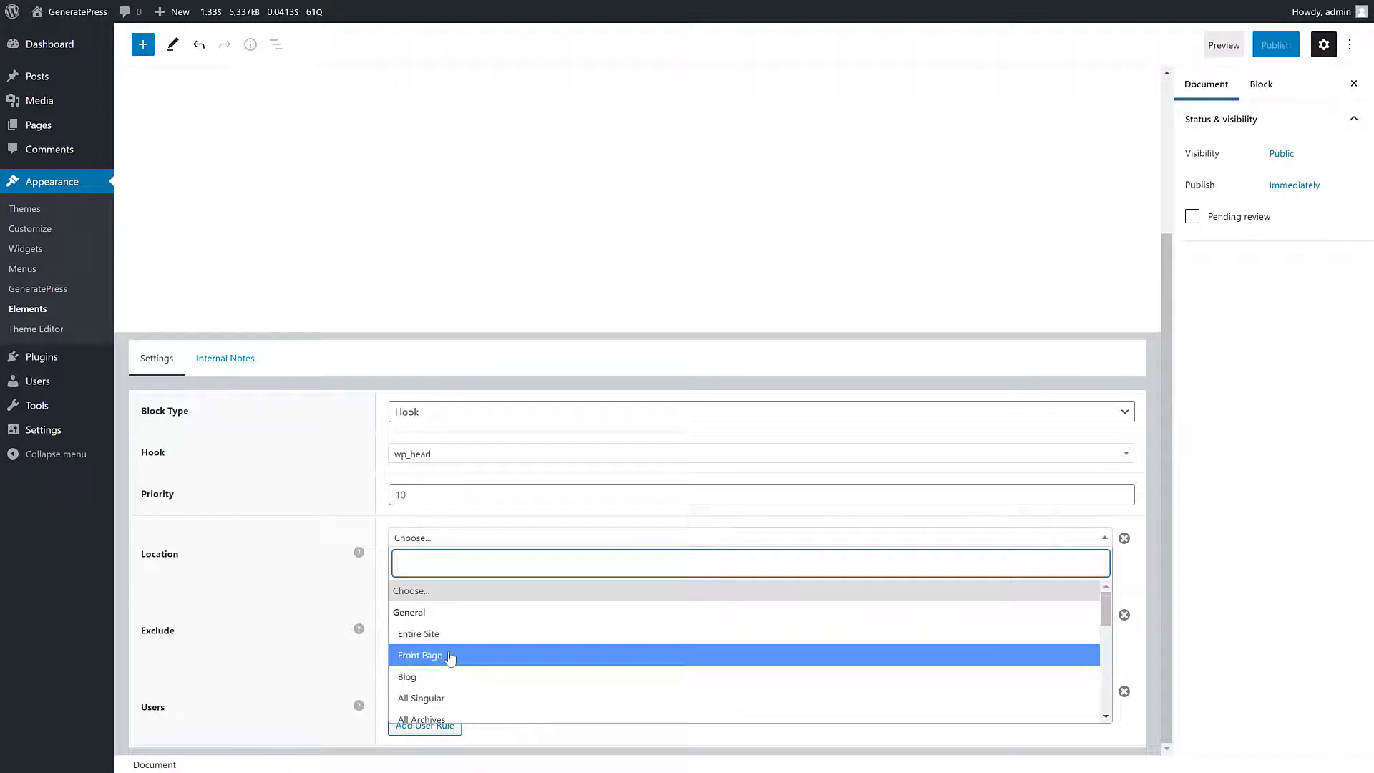
scroll(458, 677, down, 1)
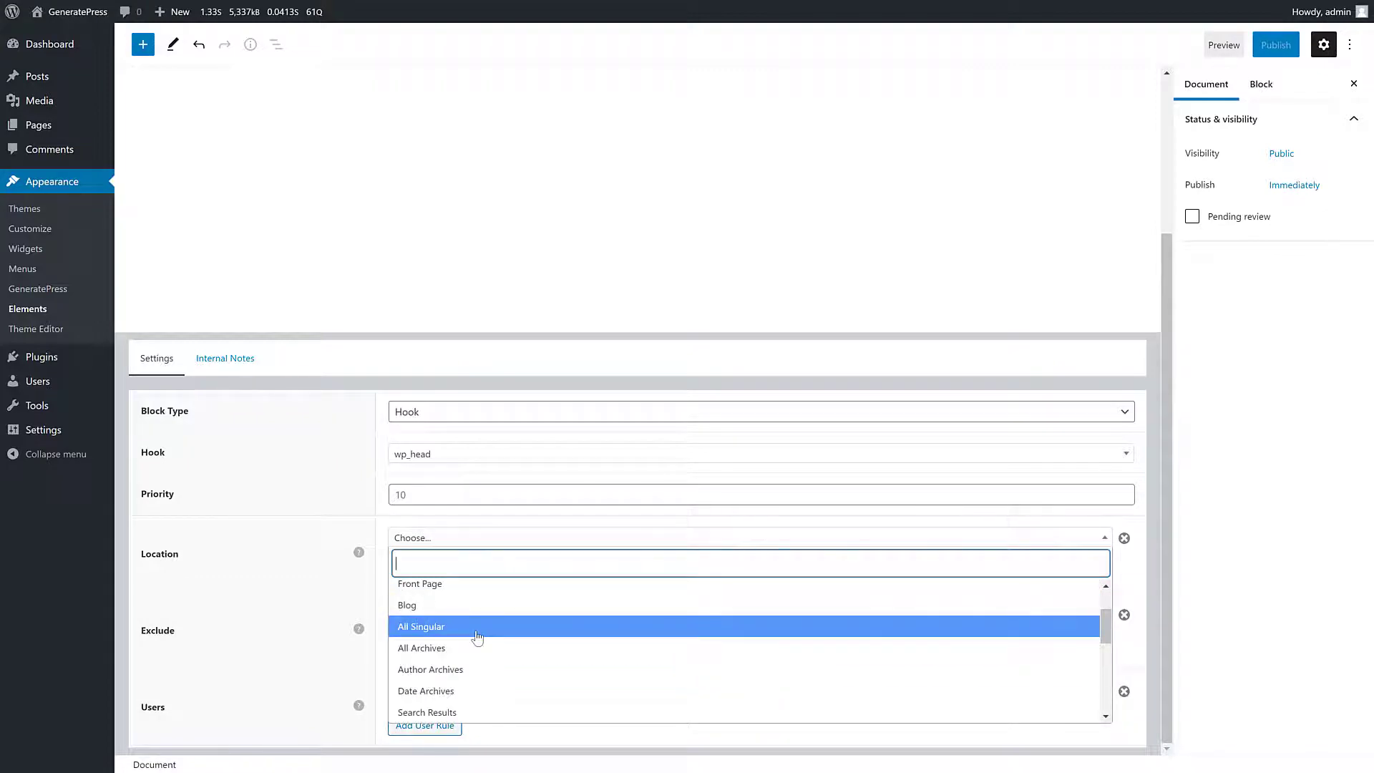
scroll(477, 637, down, 3)
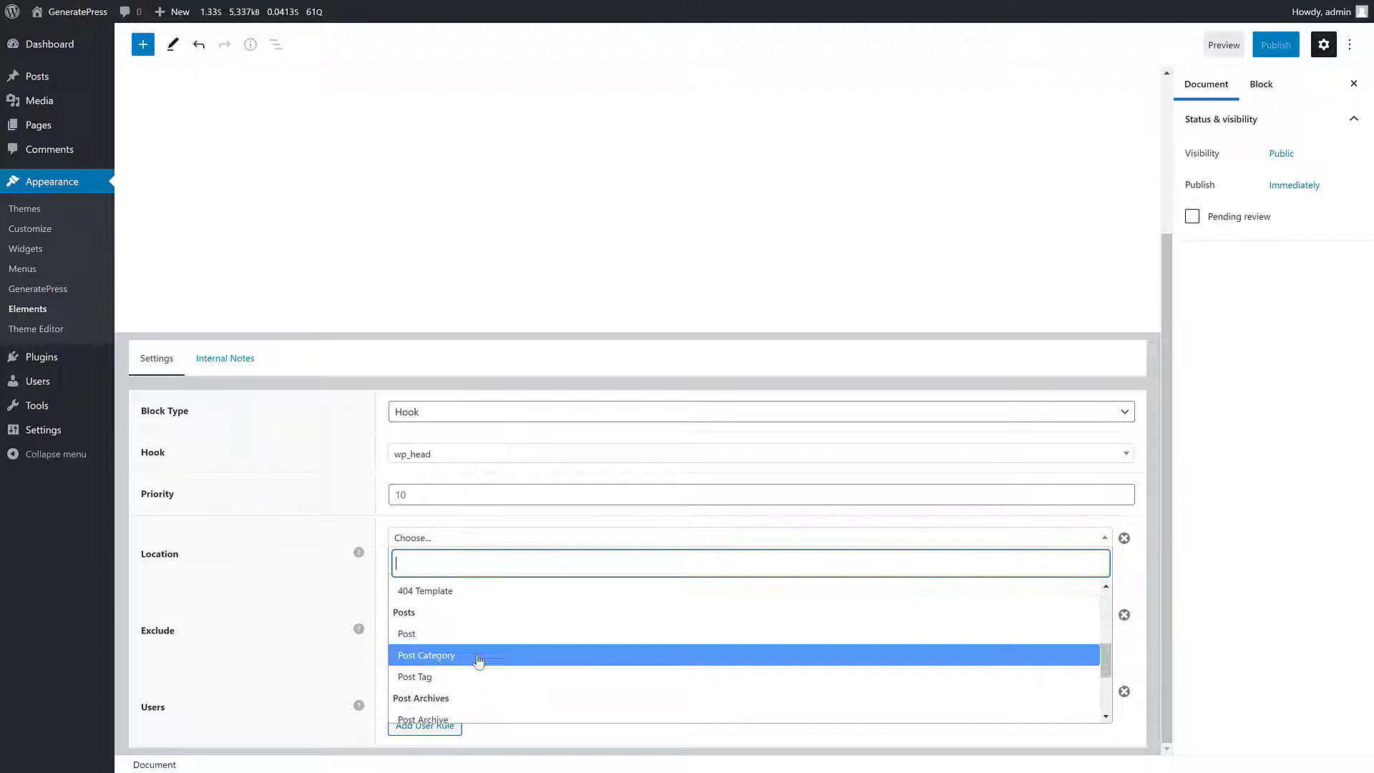
scroll(485, 639, down, 2)
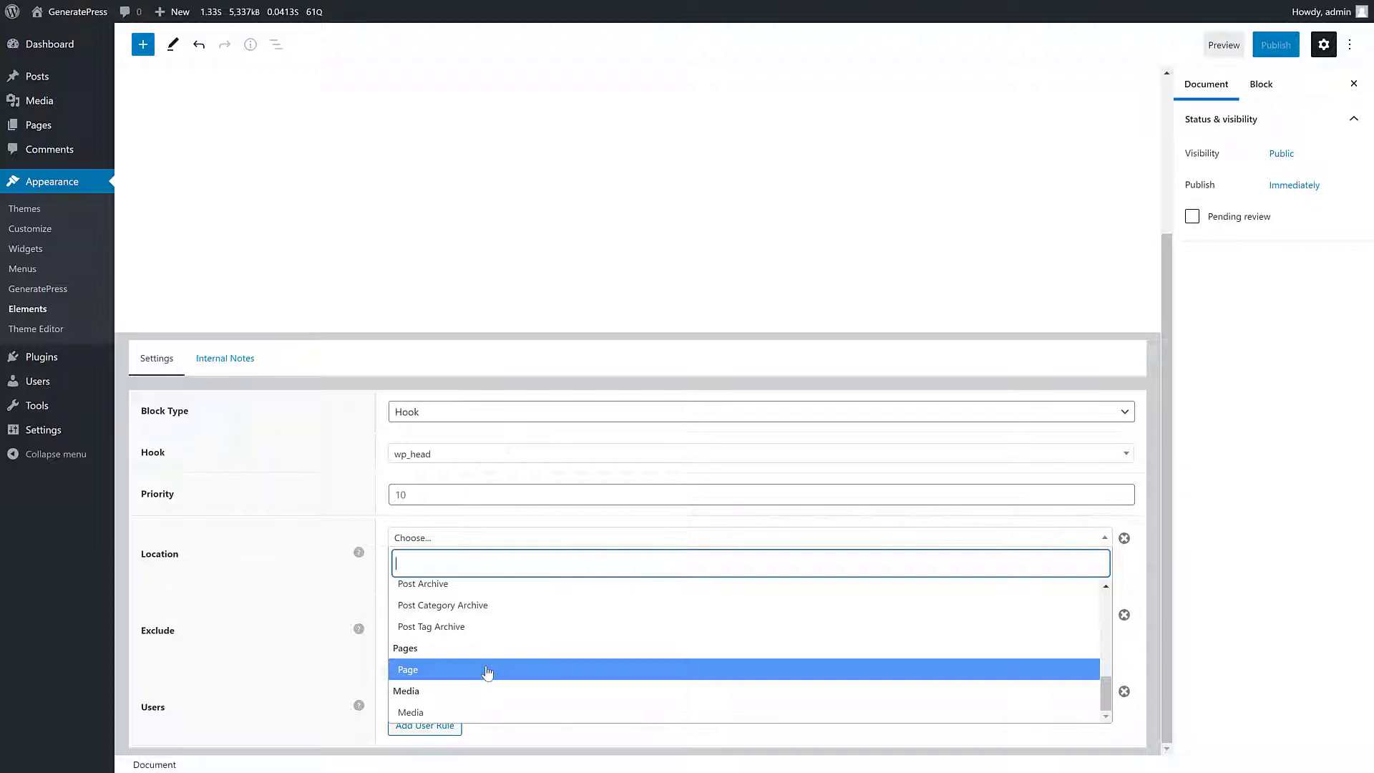
click(329, 585)
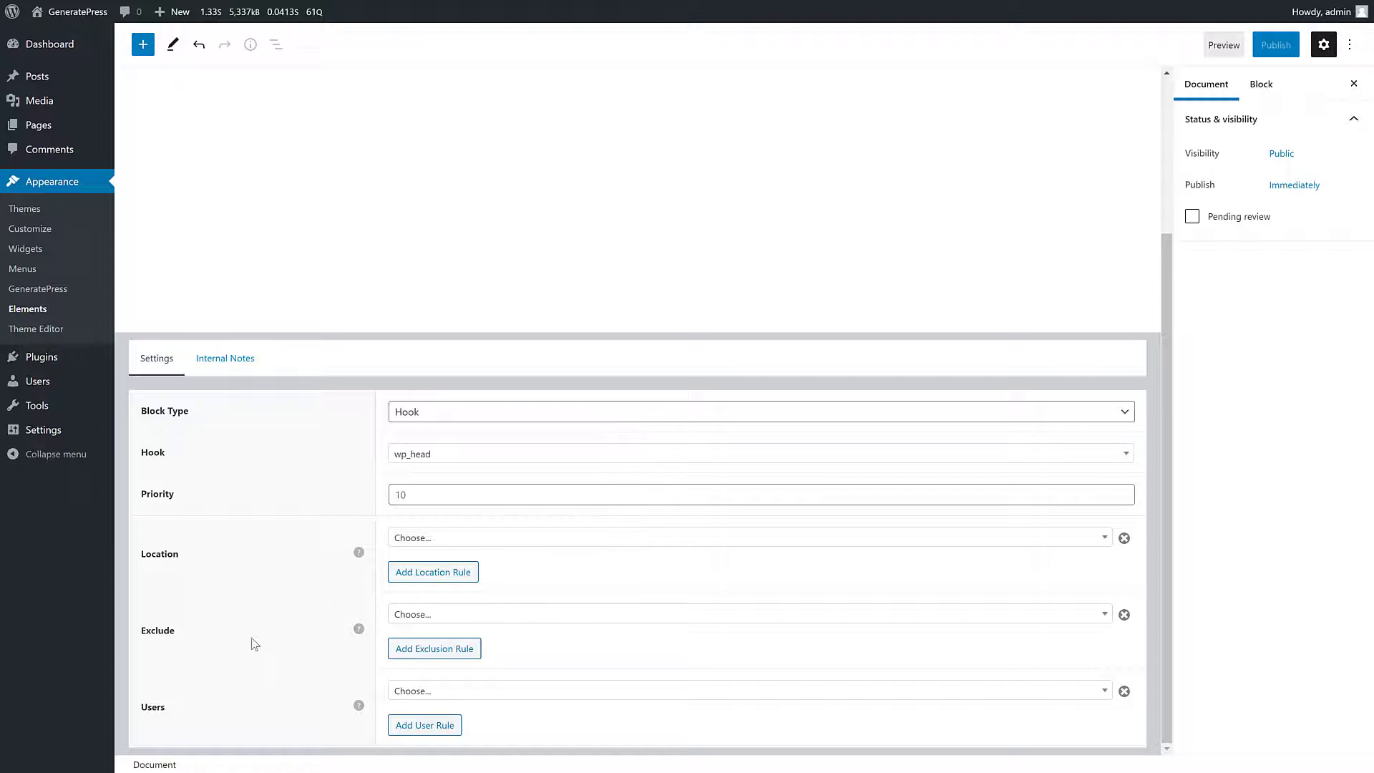
click(479, 538)
click(478, 538)
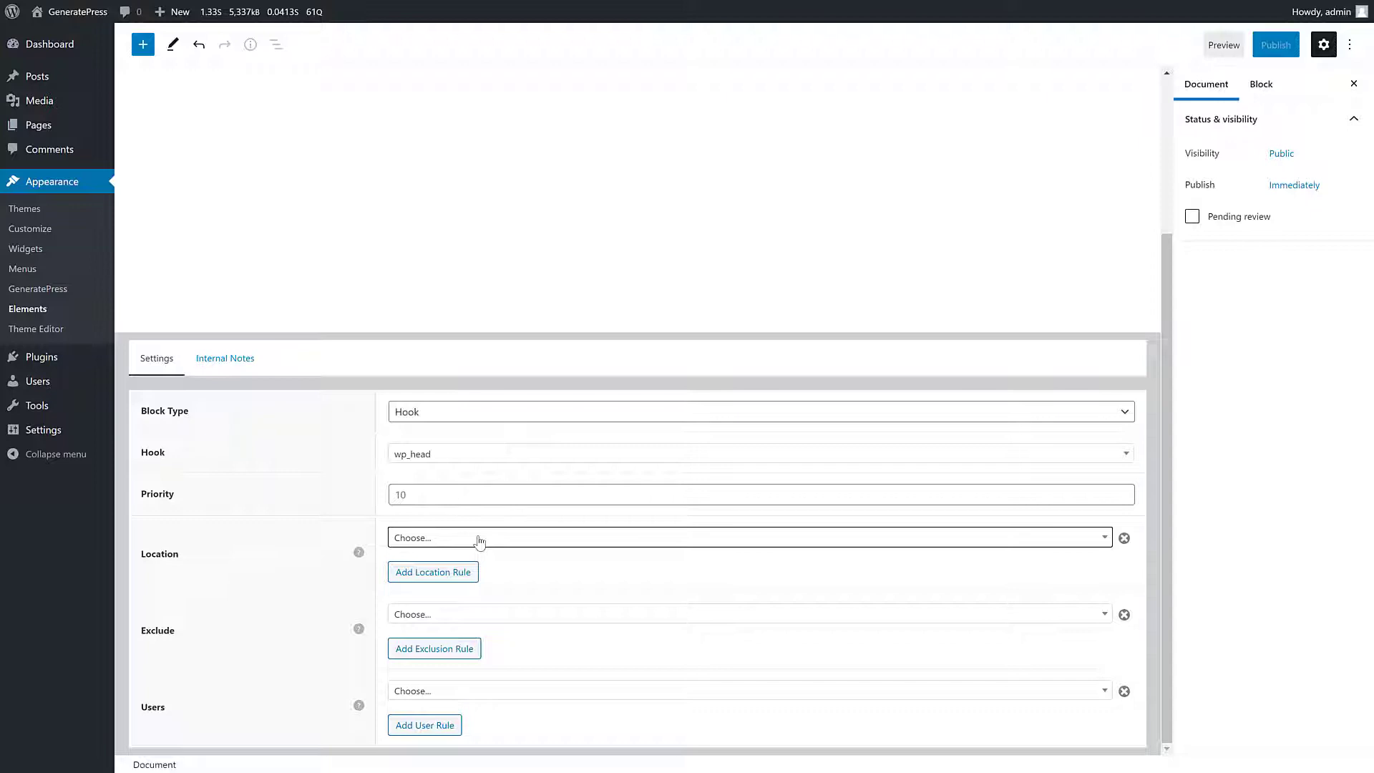
click(478, 691)
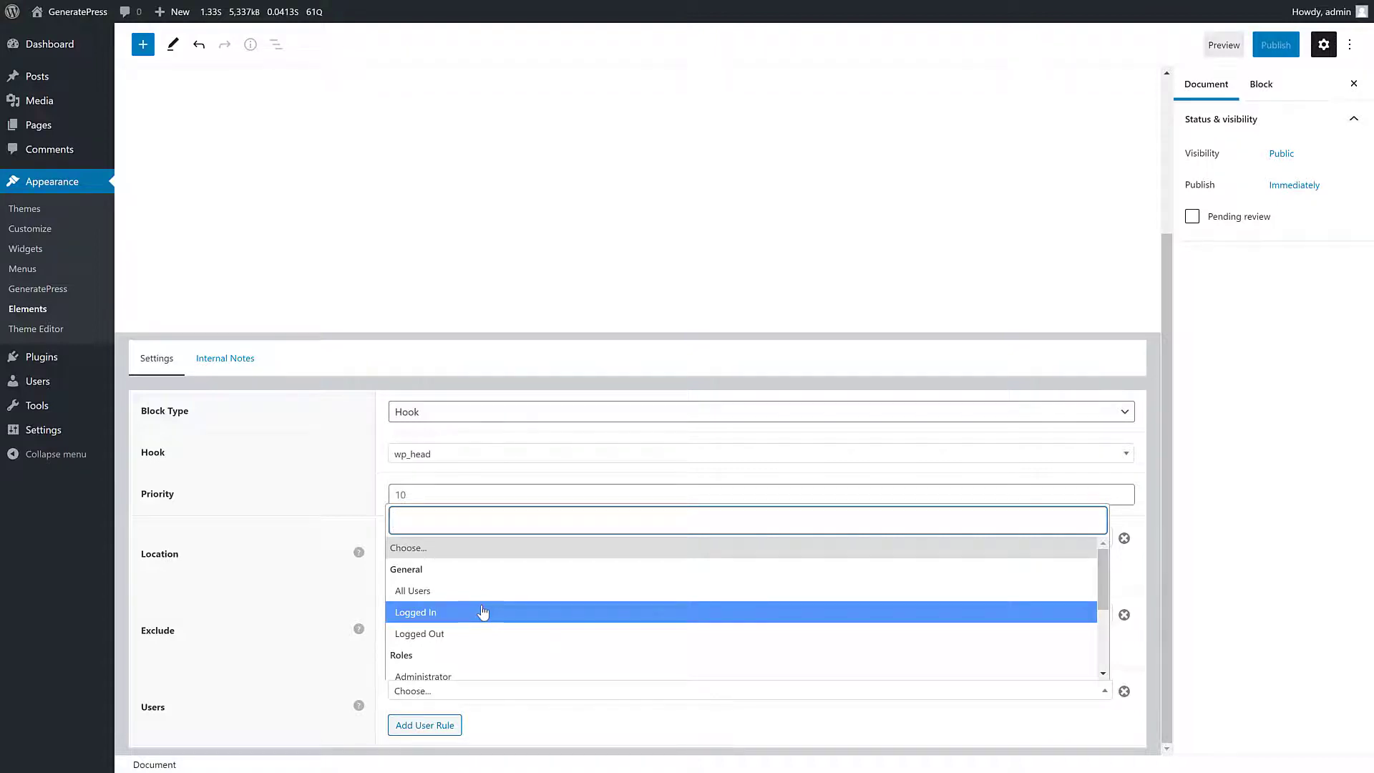
click(316, 568)
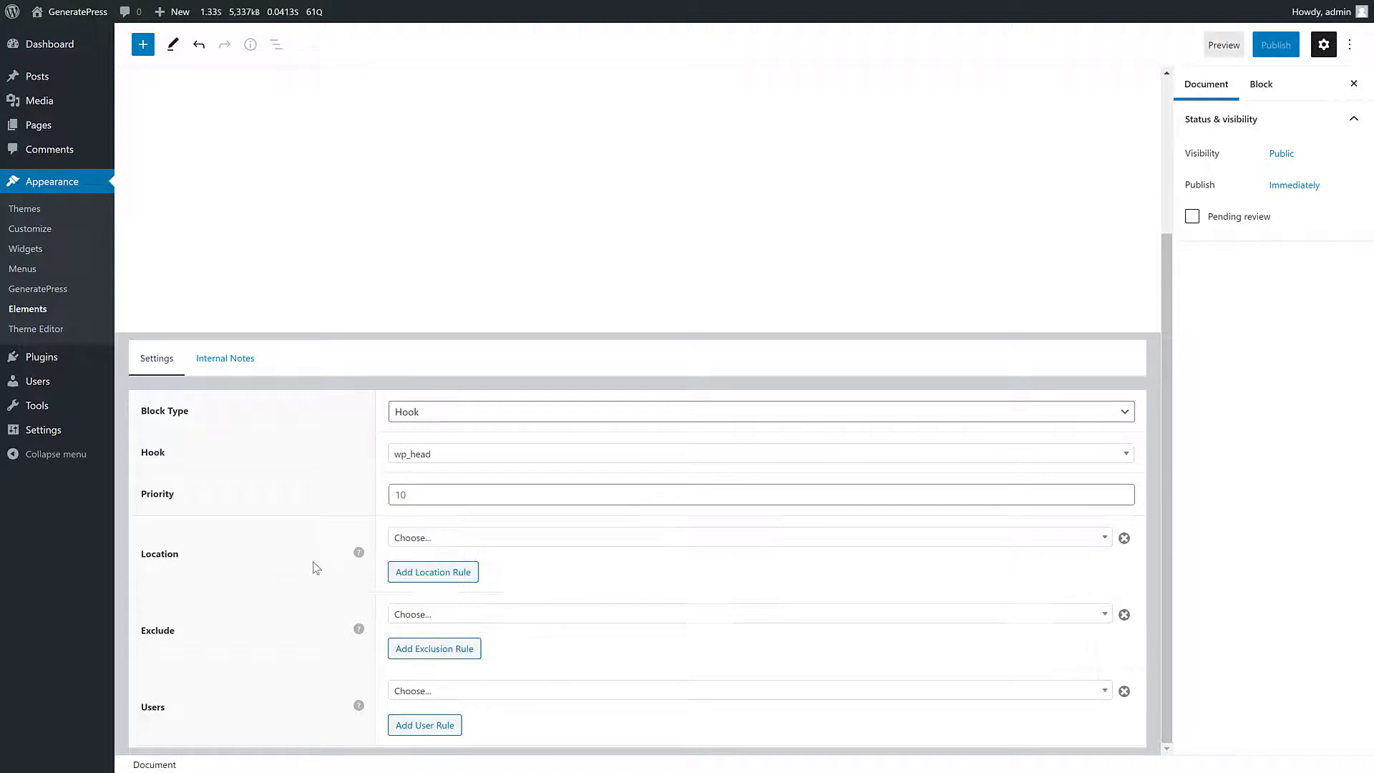
Change the element's Block Type from Hook to Right Sidebar.
click(526, 420)
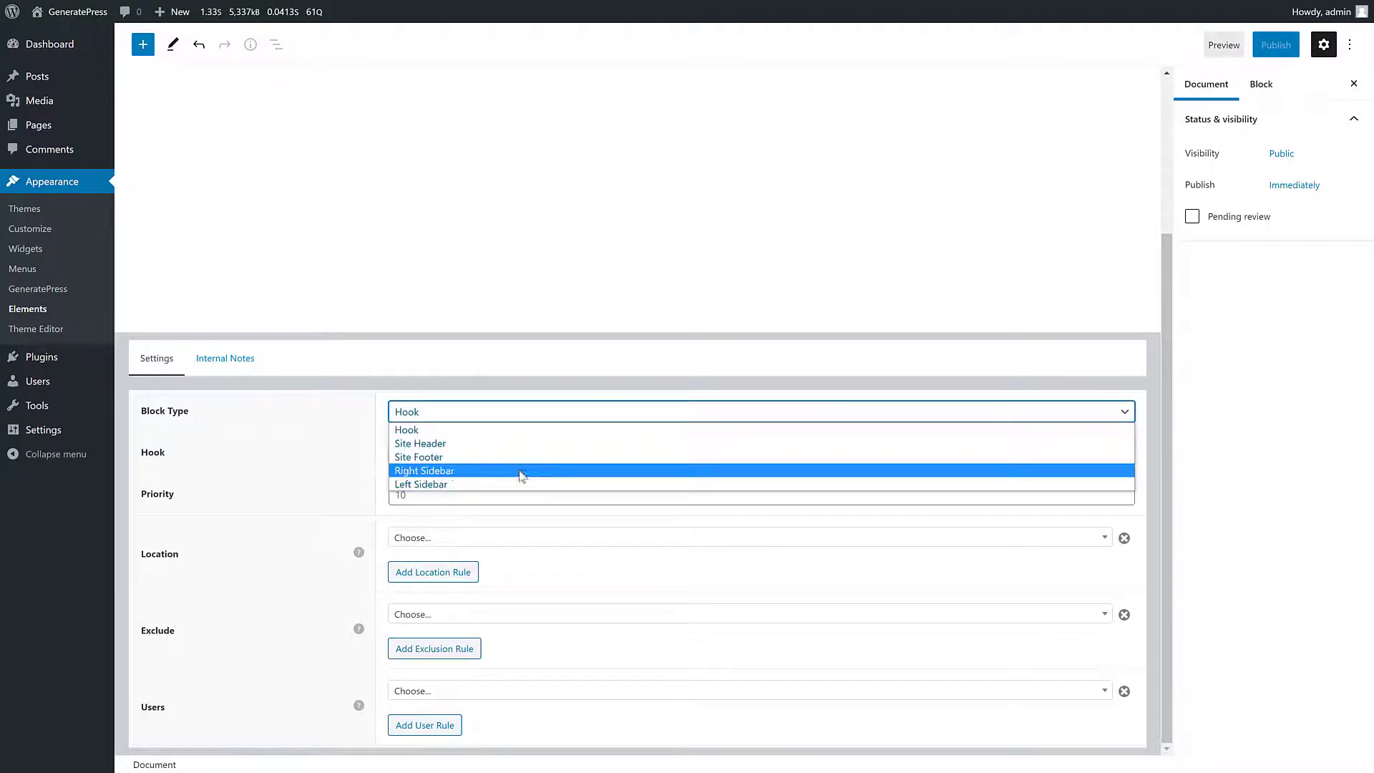
click(523, 470)
scroll(372, 552, up, 4)
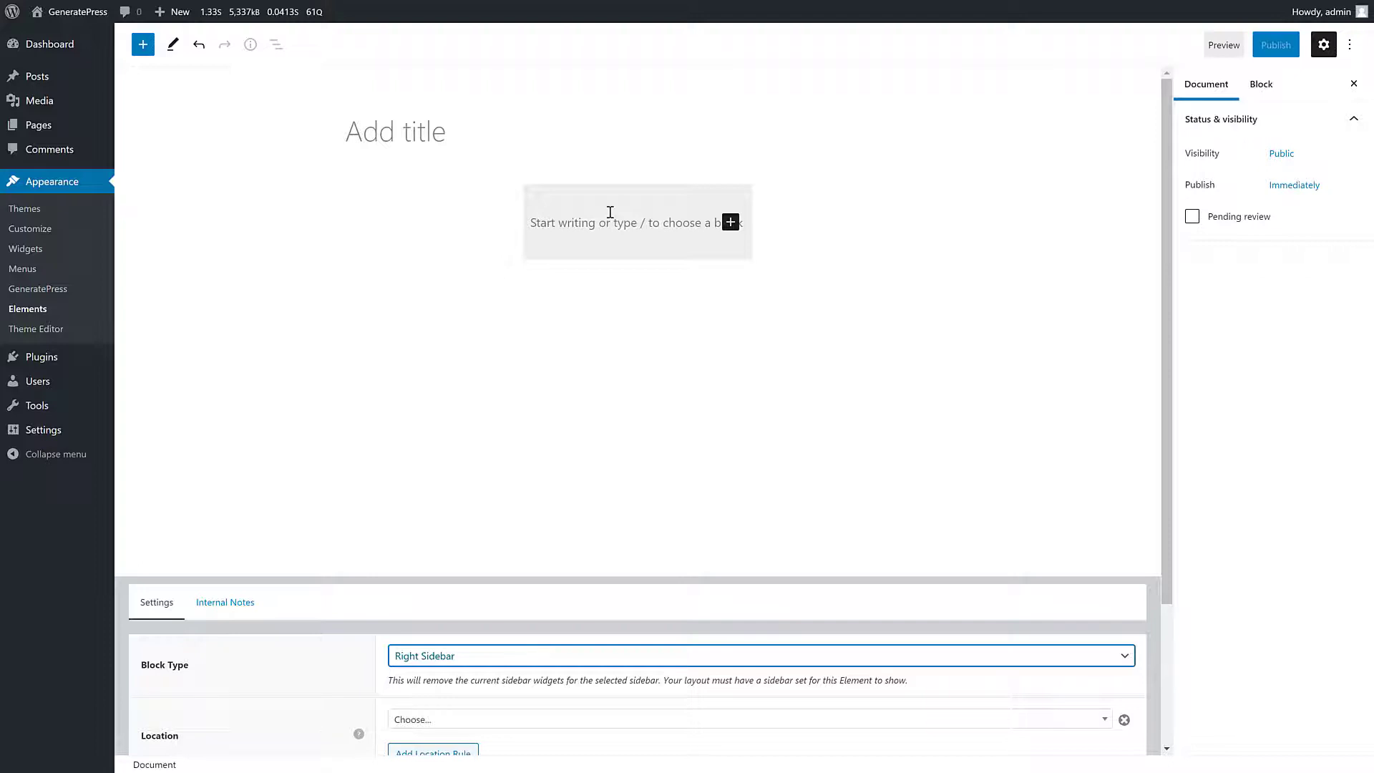
scroll(561, 461, down, 3)
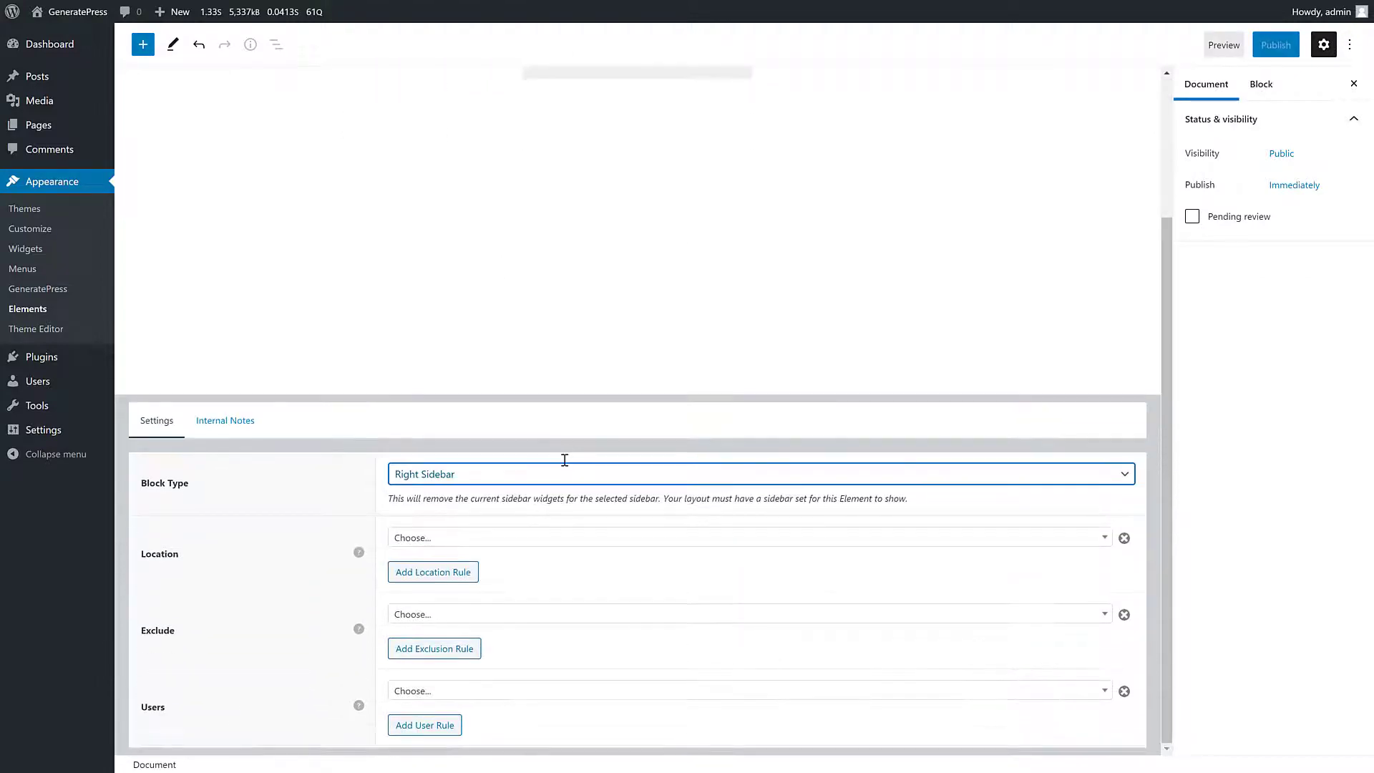
scroll(568, 583, up, 3)
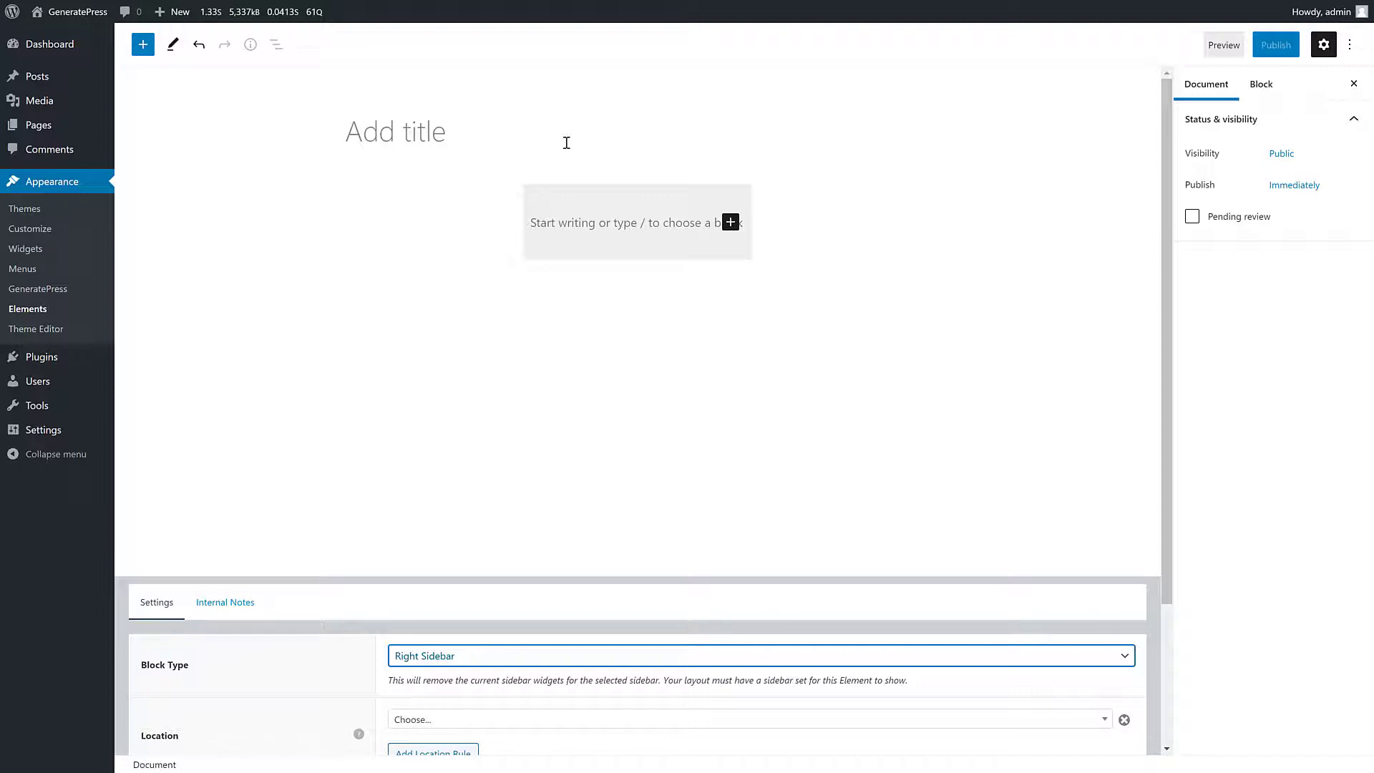
Leave the unsaved element without saving and open the existing Page Hero element.
click(27, 312)
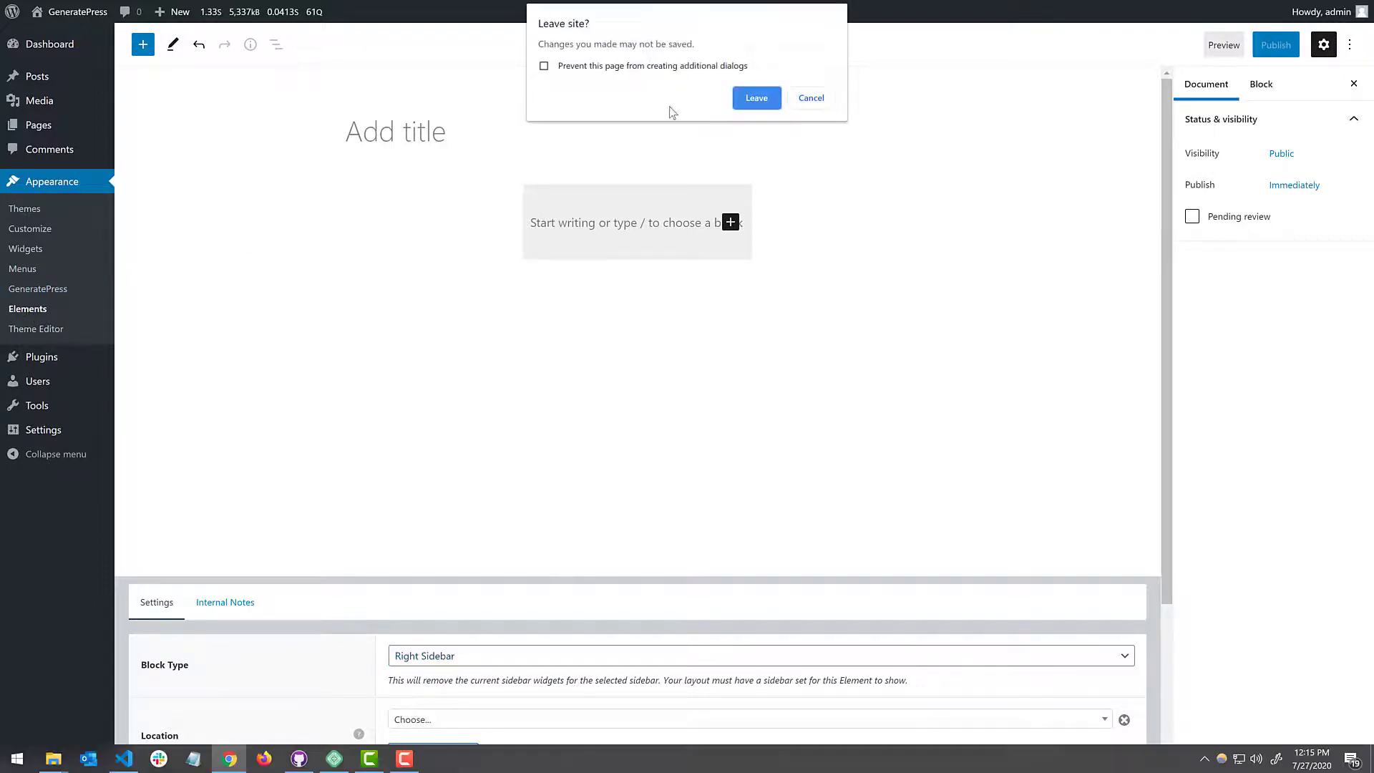
click(756, 100)
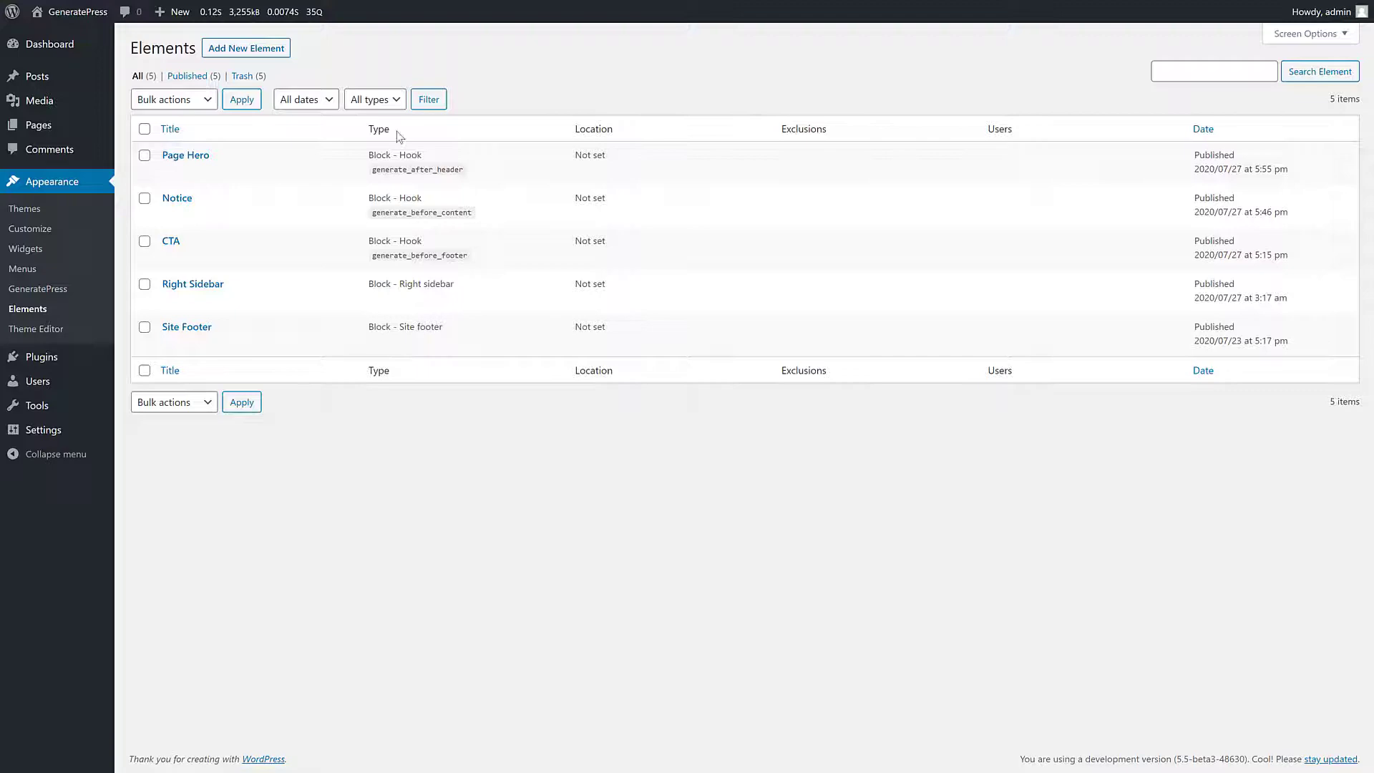
click(191, 159)
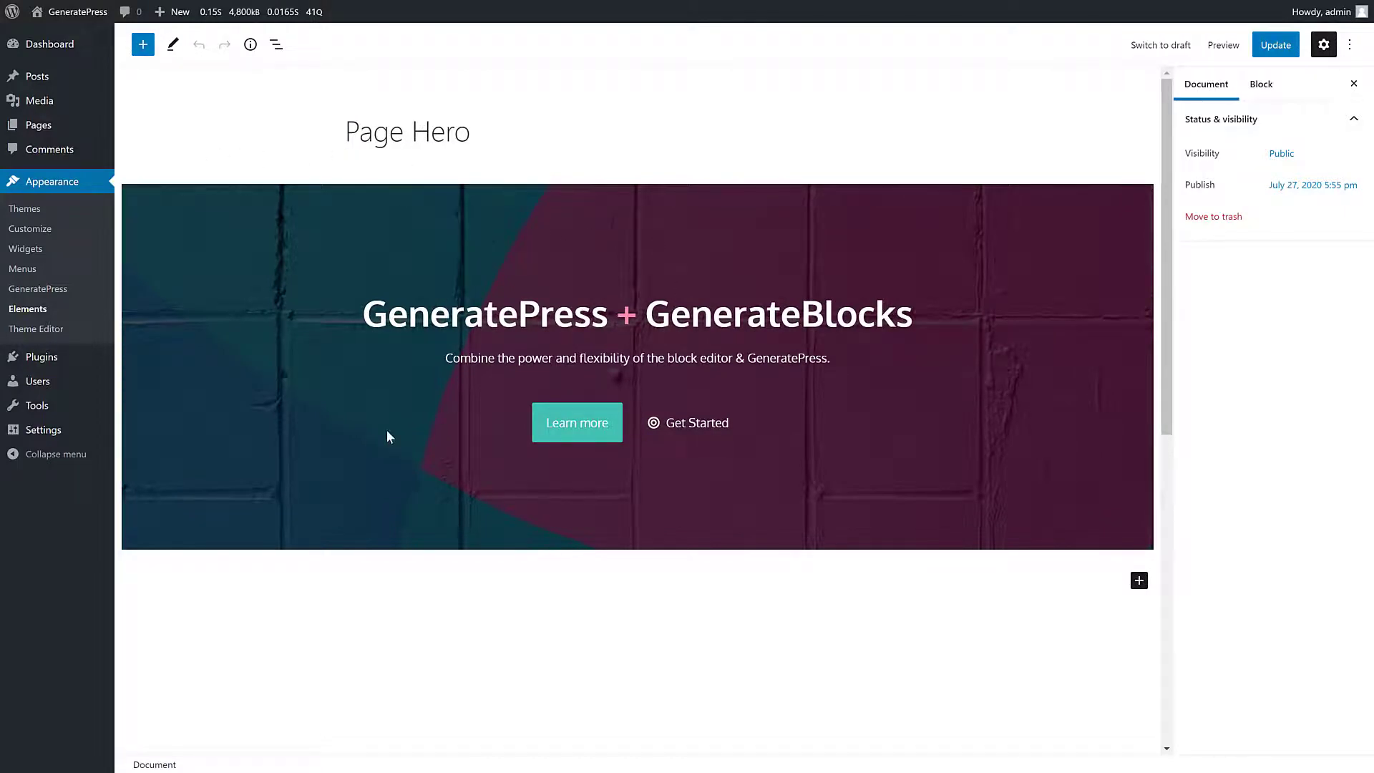
Select the hero Container block to show its full-width, 1200 inner-width layout settings.
click(285, 241)
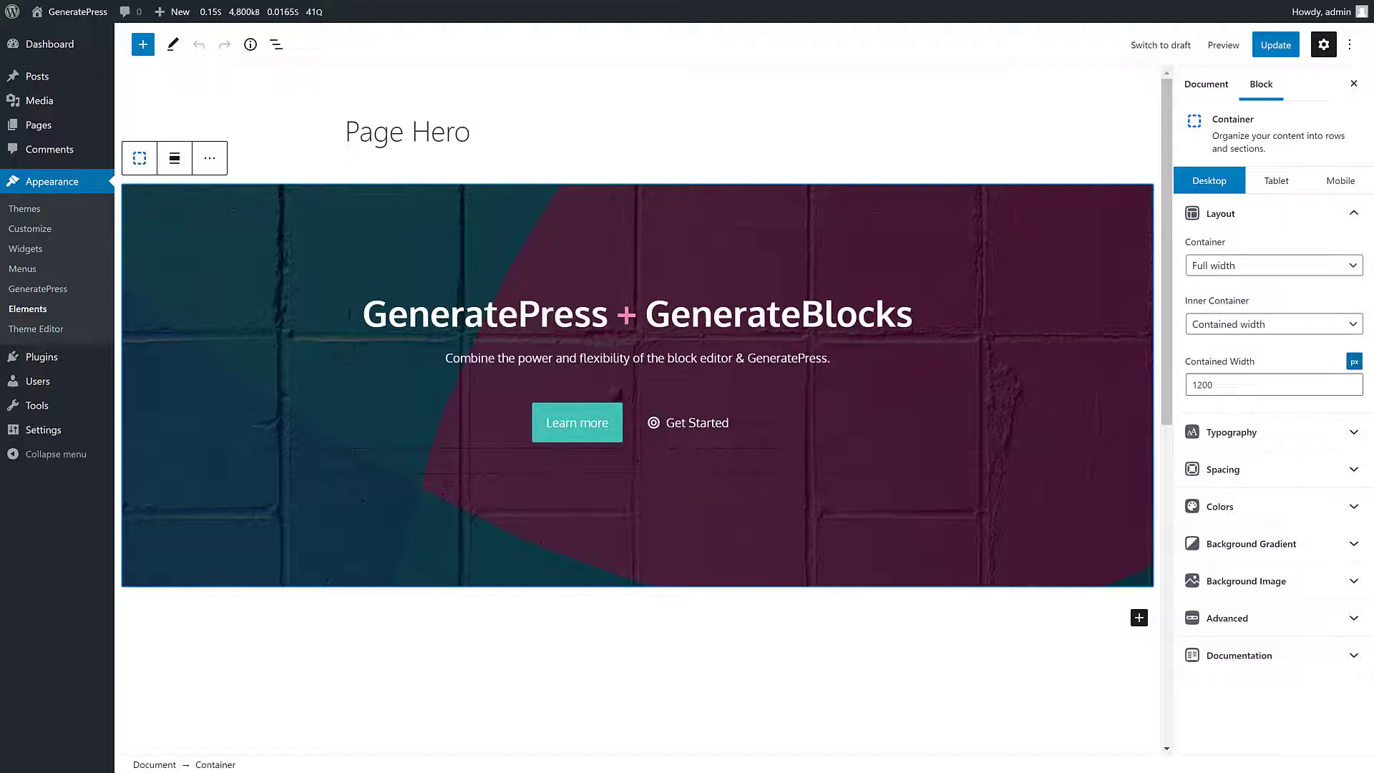
Set the Page Hero's display location to Page > About and update the element.
scroll(1021, 451, down, 7)
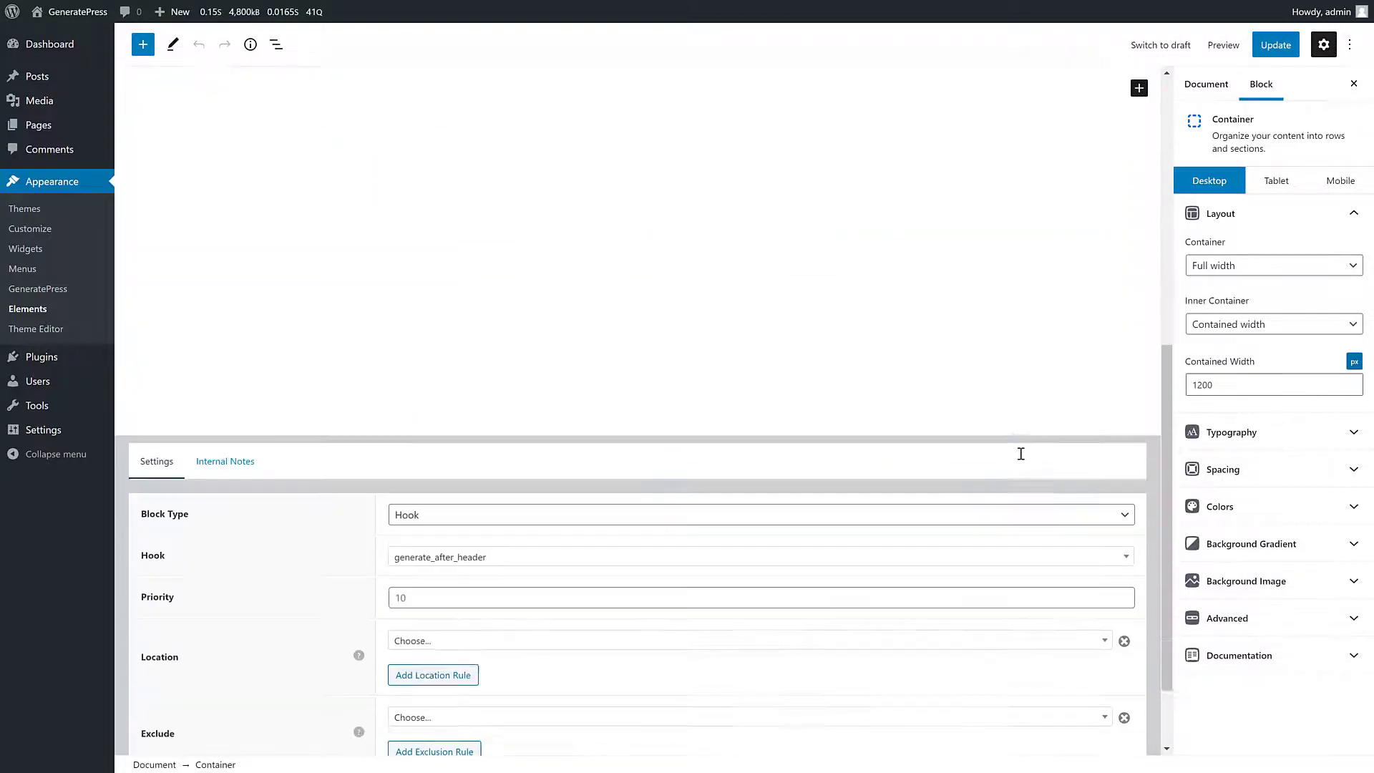
scroll(1021, 453, down, 2)
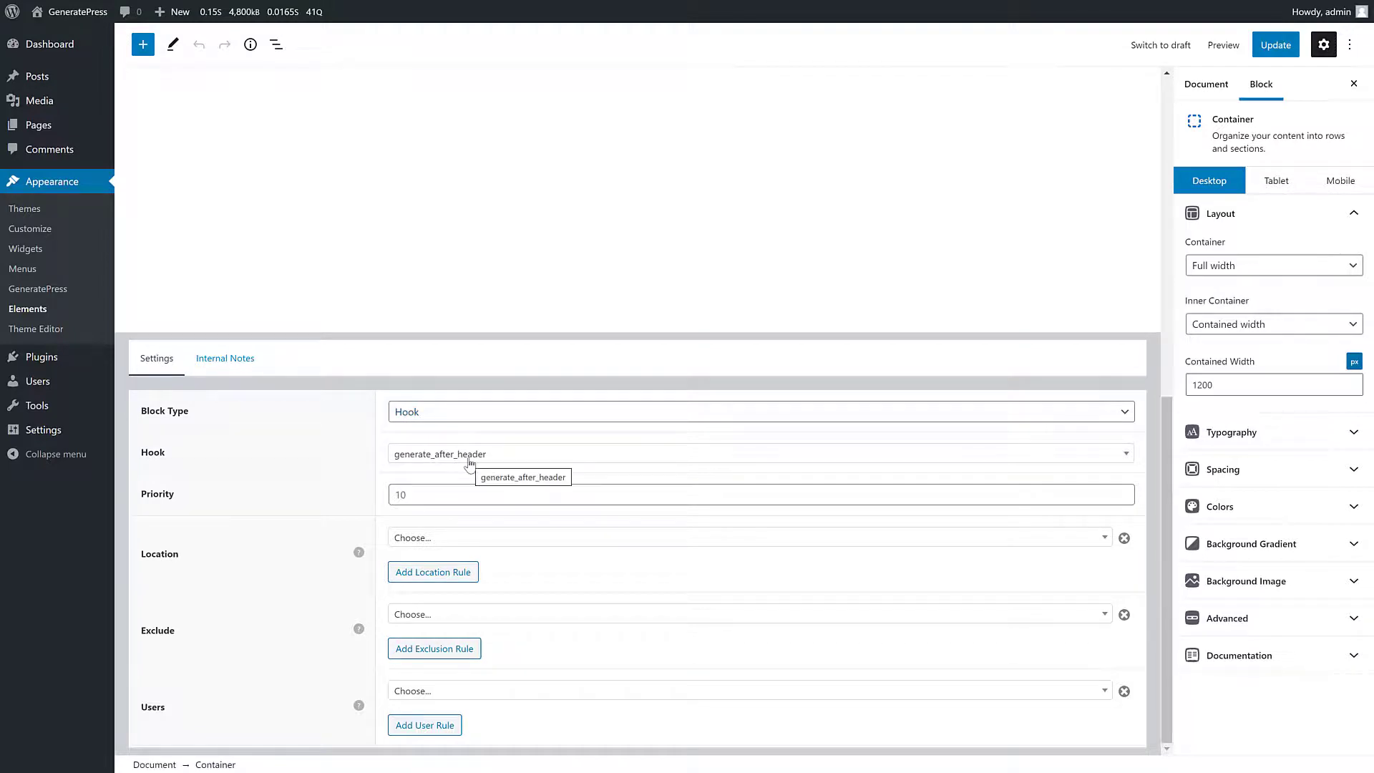
click(453, 538)
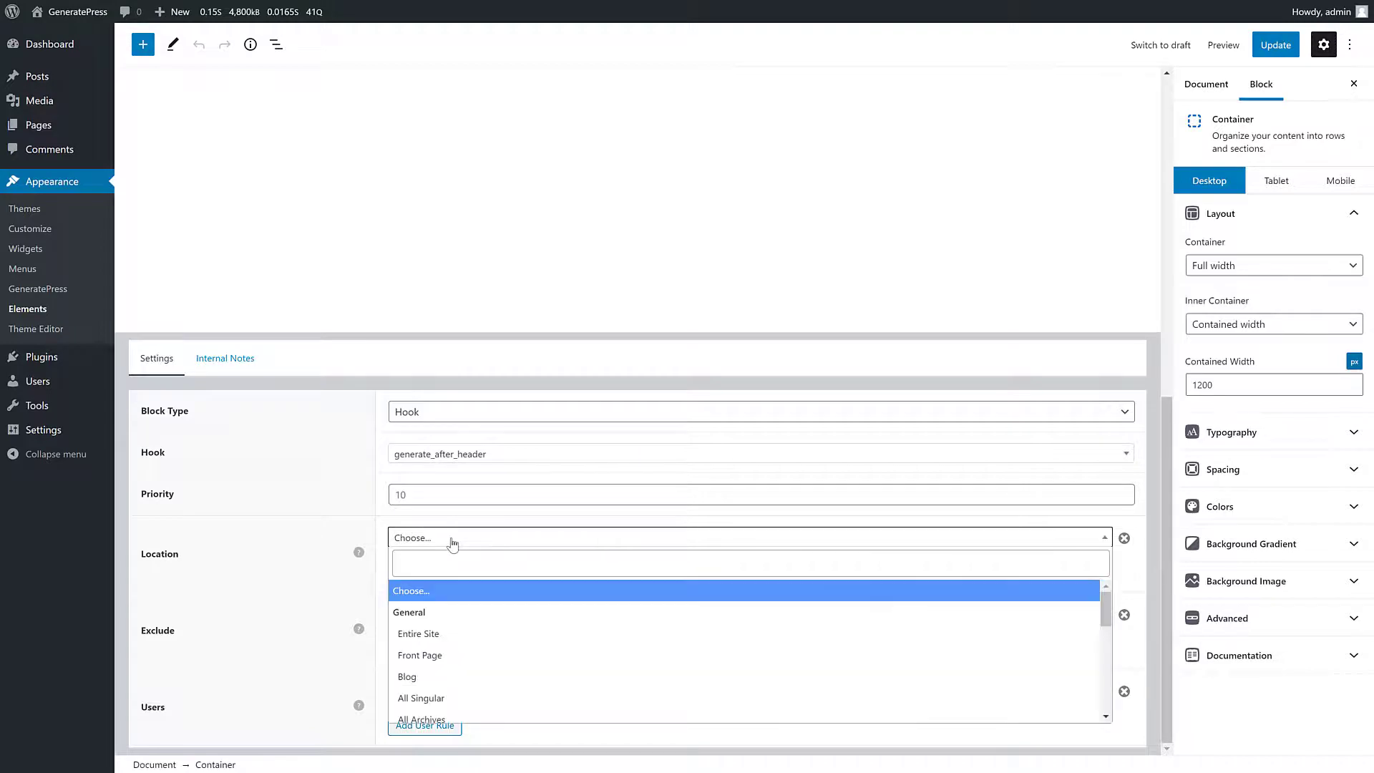
scroll(464, 638, down, 5)
scroll(466, 641, down, 5)
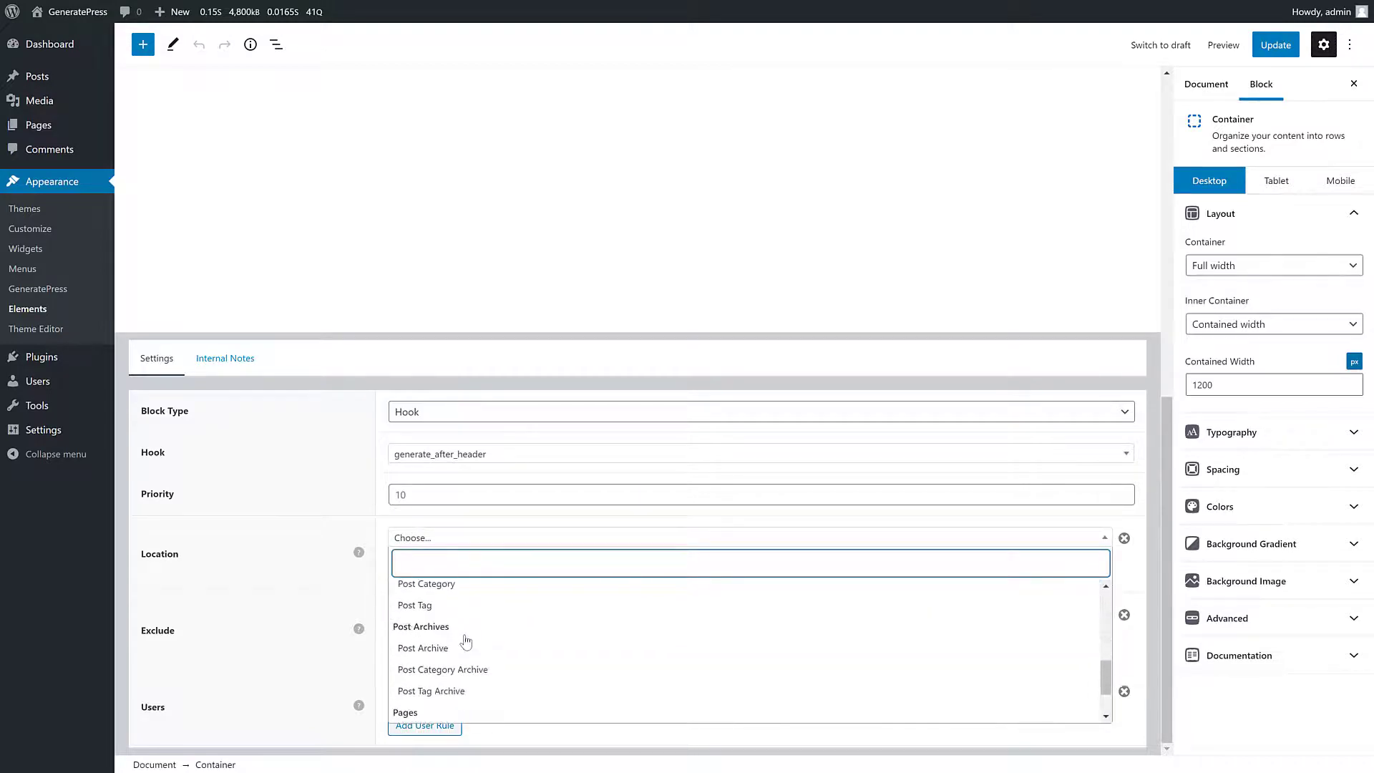
click(538, 683)
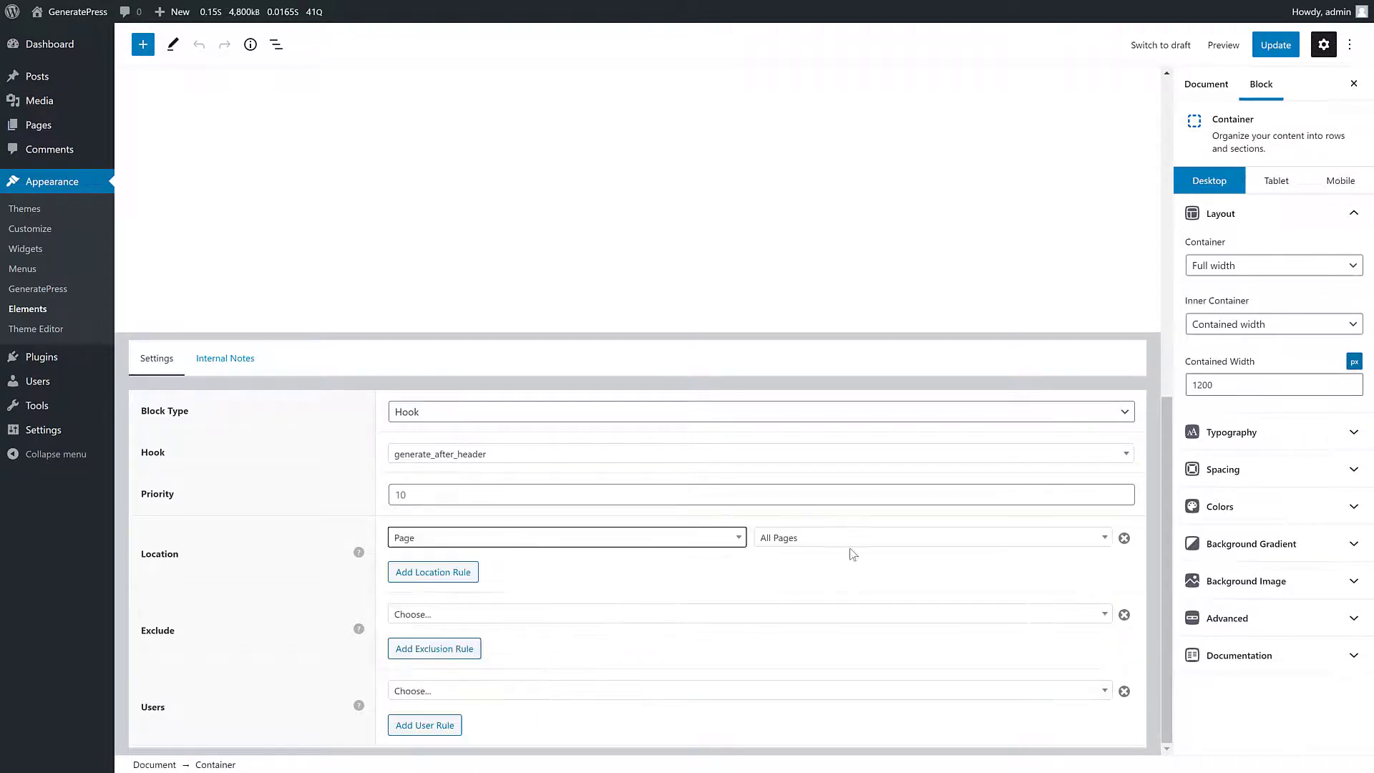
click(850, 552)
click(791, 635)
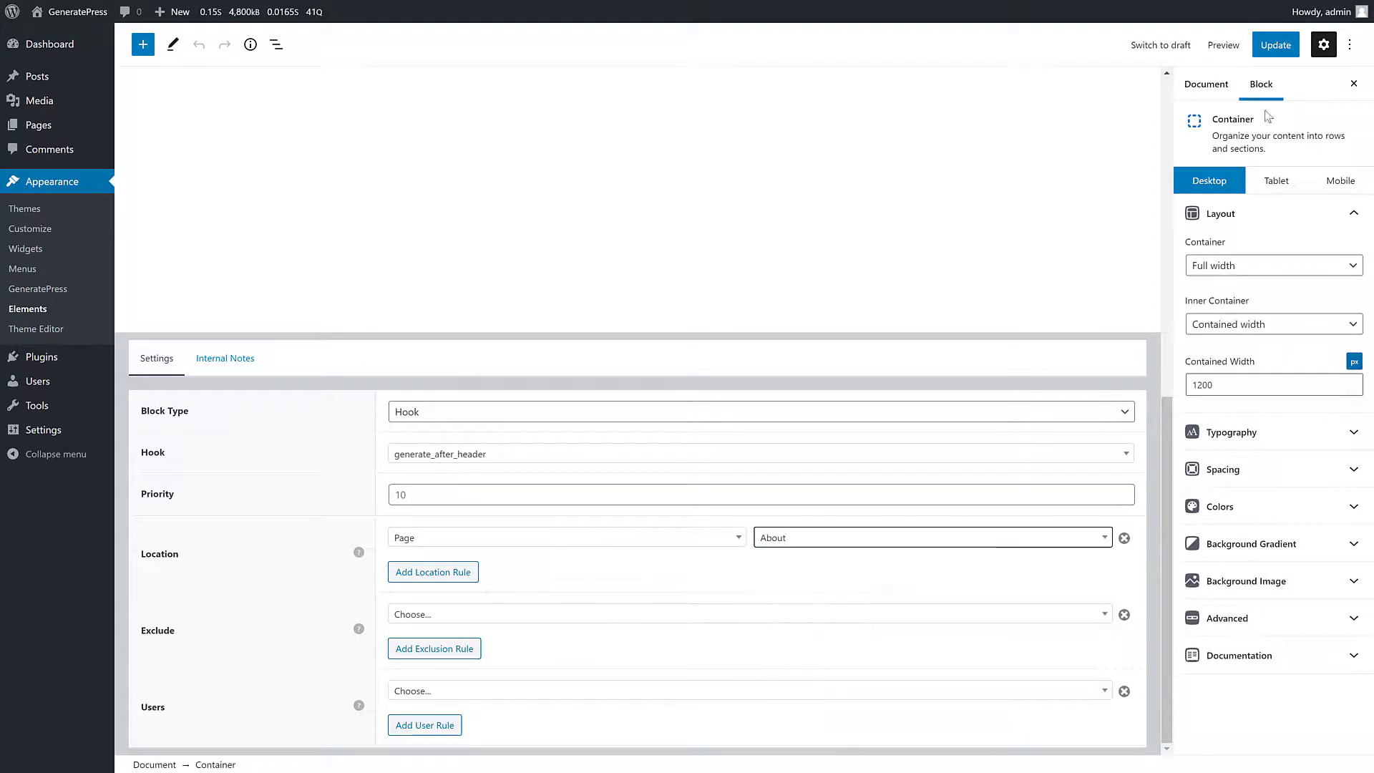
click(1269, 46)
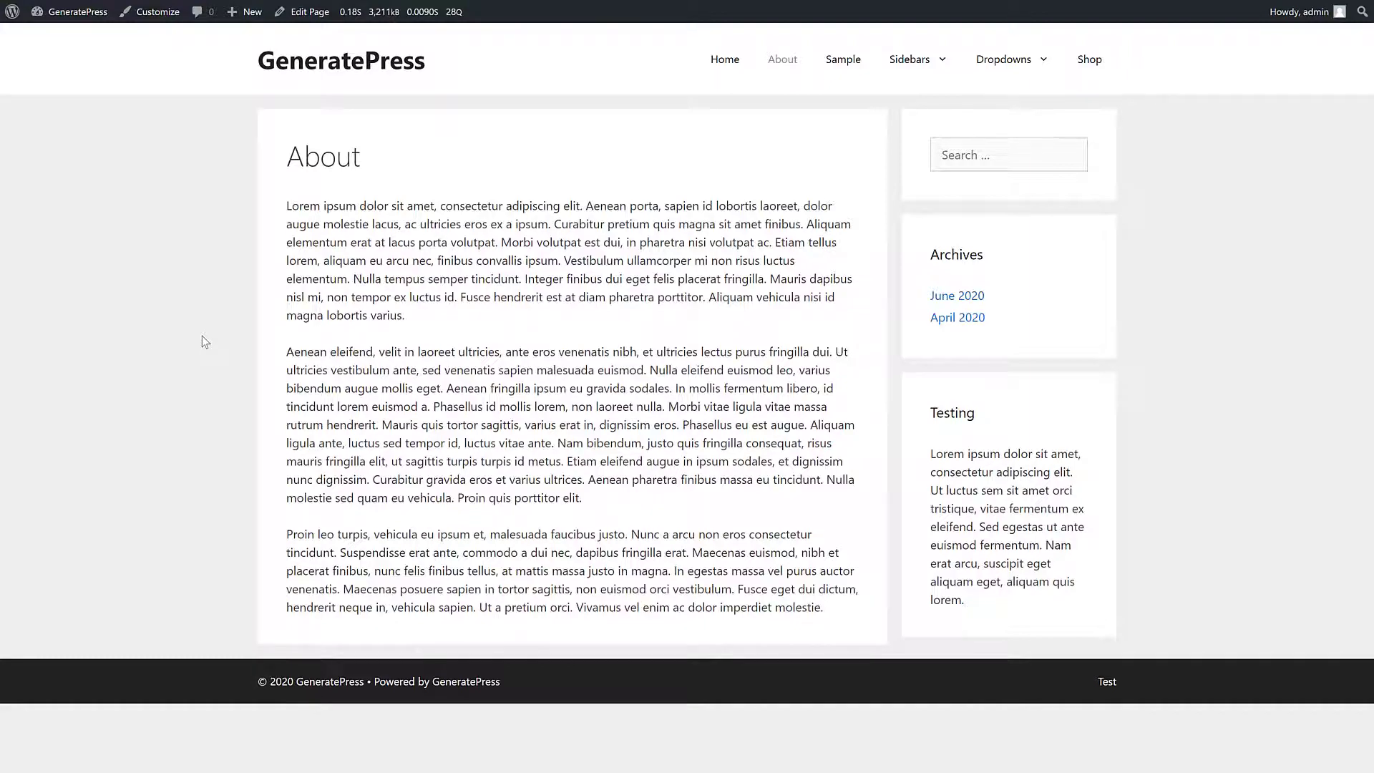
Reload the About page so the GeneratePress + GenerateBlocks hero appears.
key(F5)
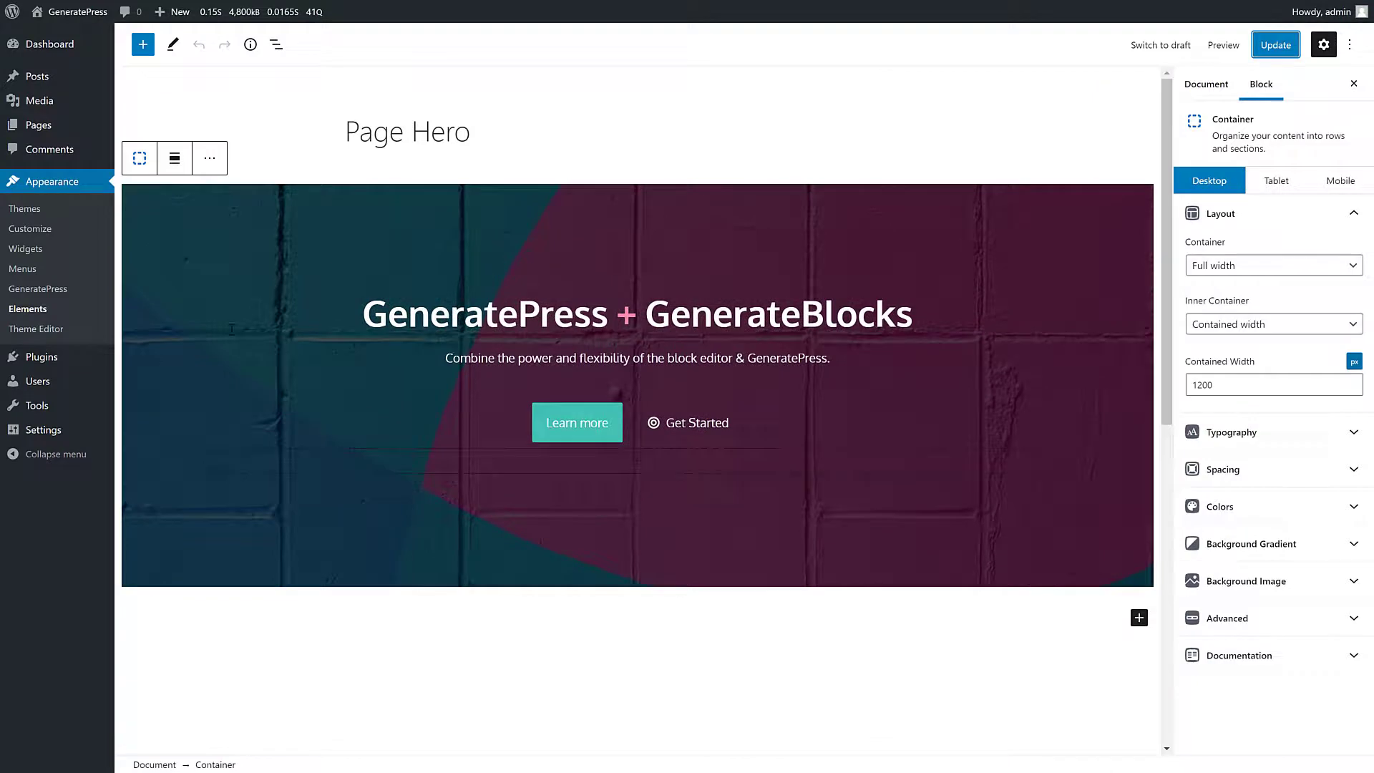
Open the Notice element, set its location to Page > About, and update it.
click(40, 317)
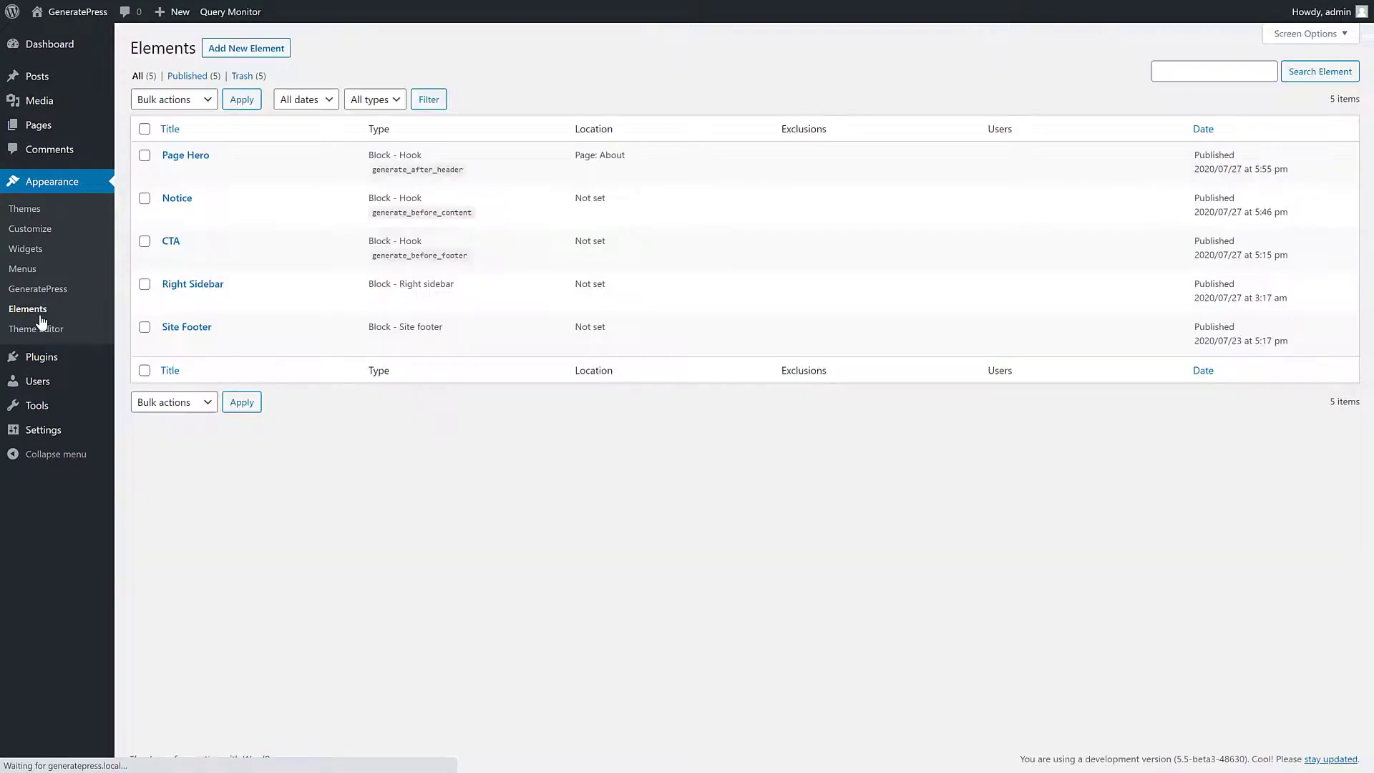
click(185, 204)
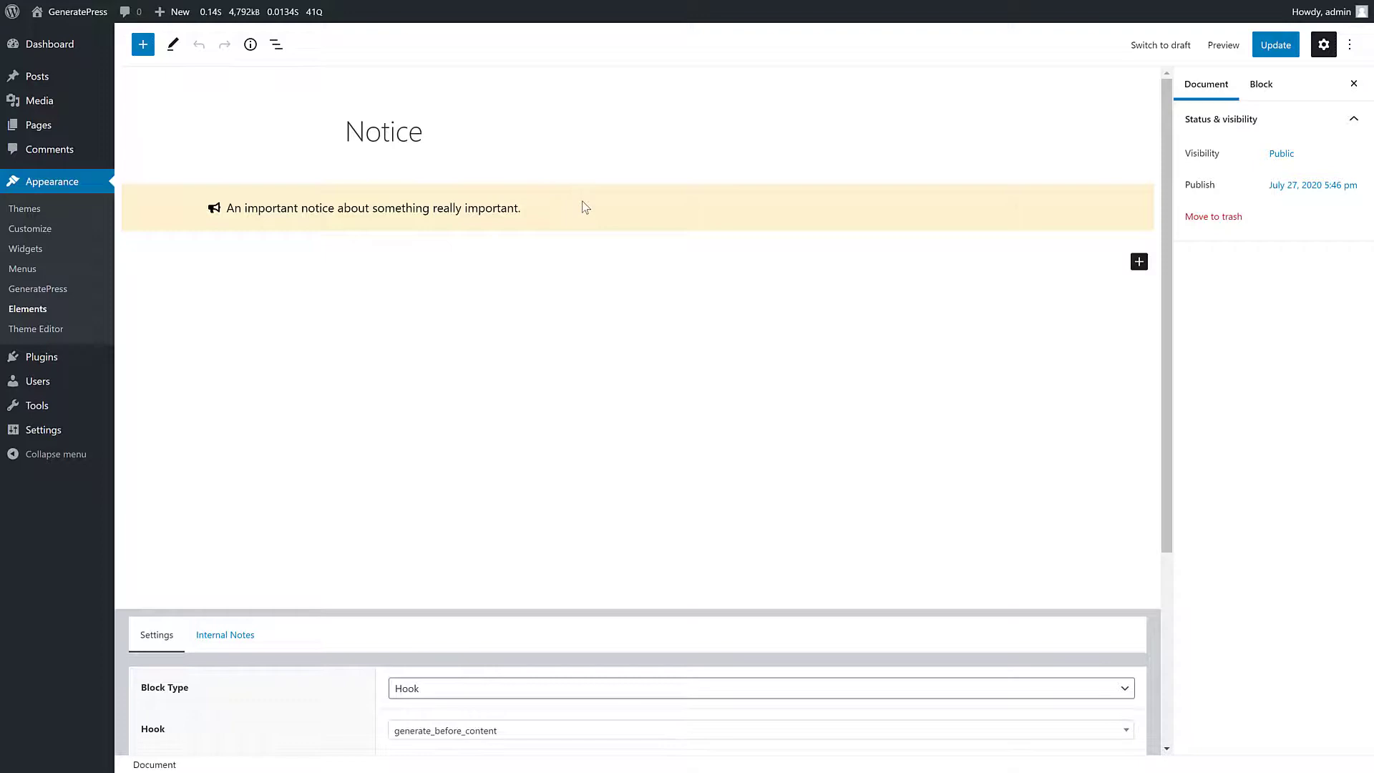
scroll(585, 207, down, 2)
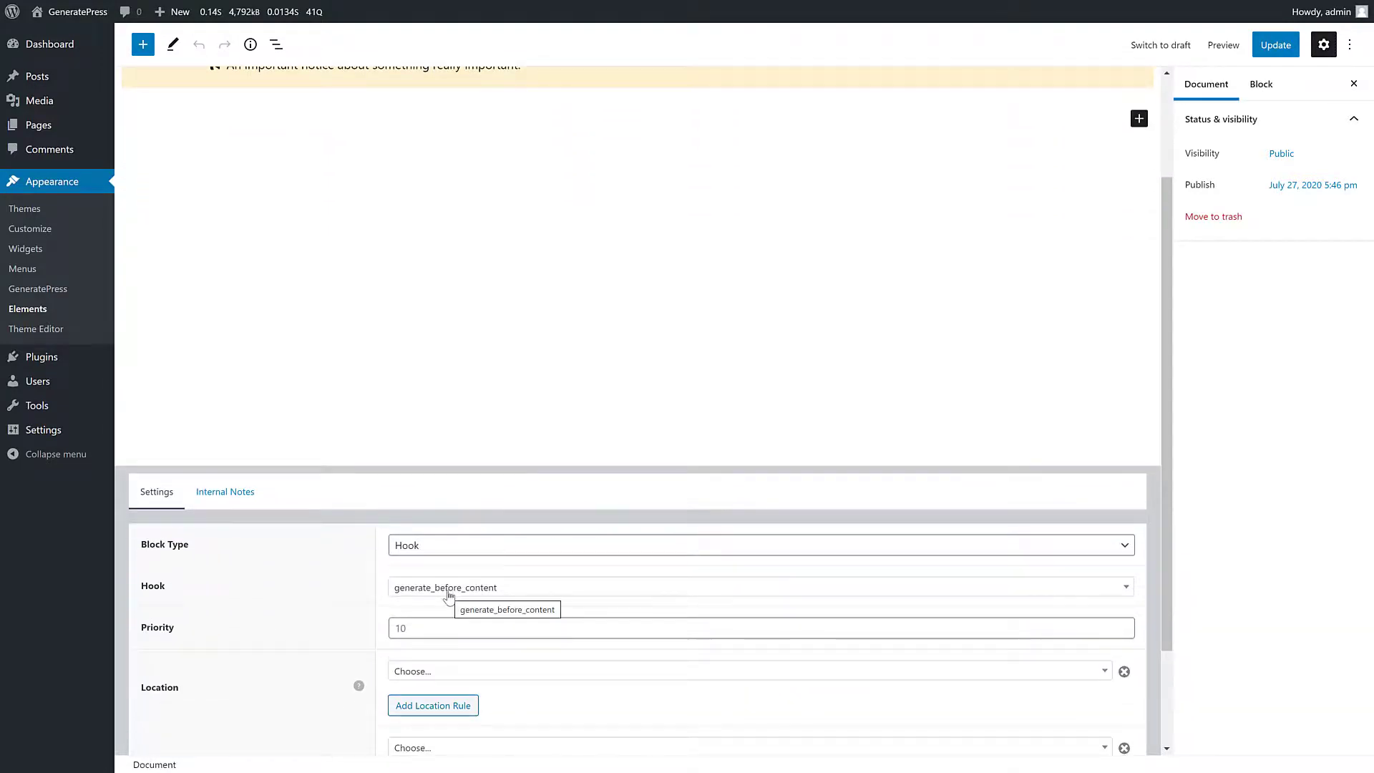
scroll(497, 572, down, 2)
click(506, 543)
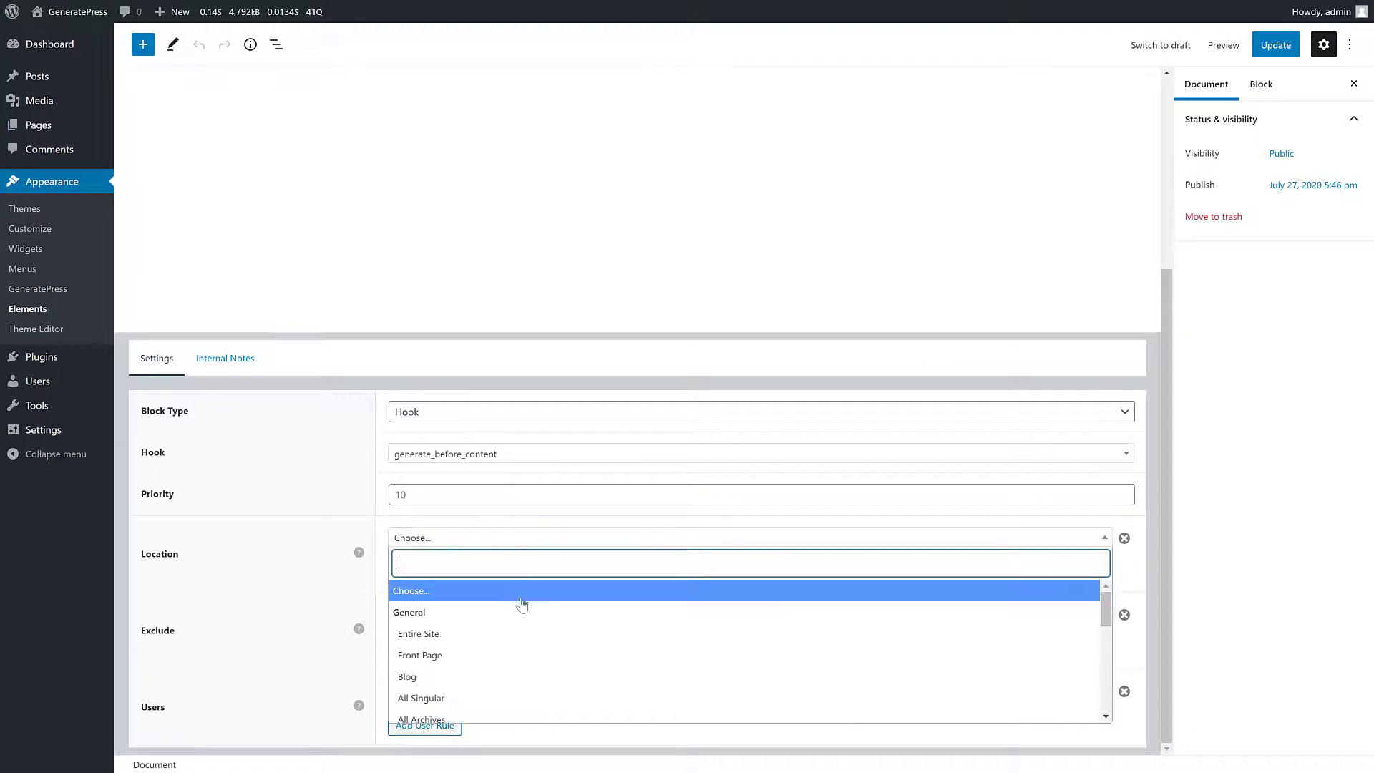
scroll(522, 630, down, 6)
click(491, 668)
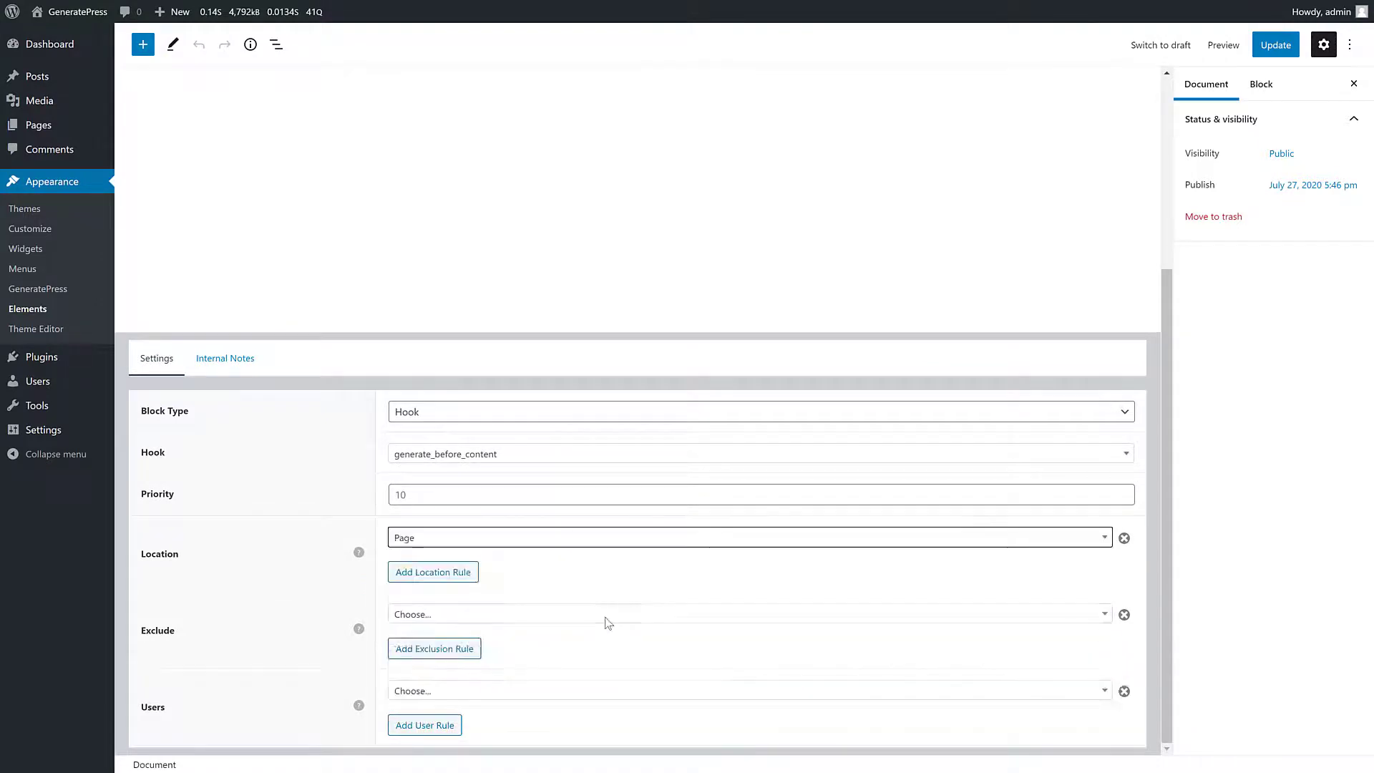
click(822, 543)
click(791, 633)
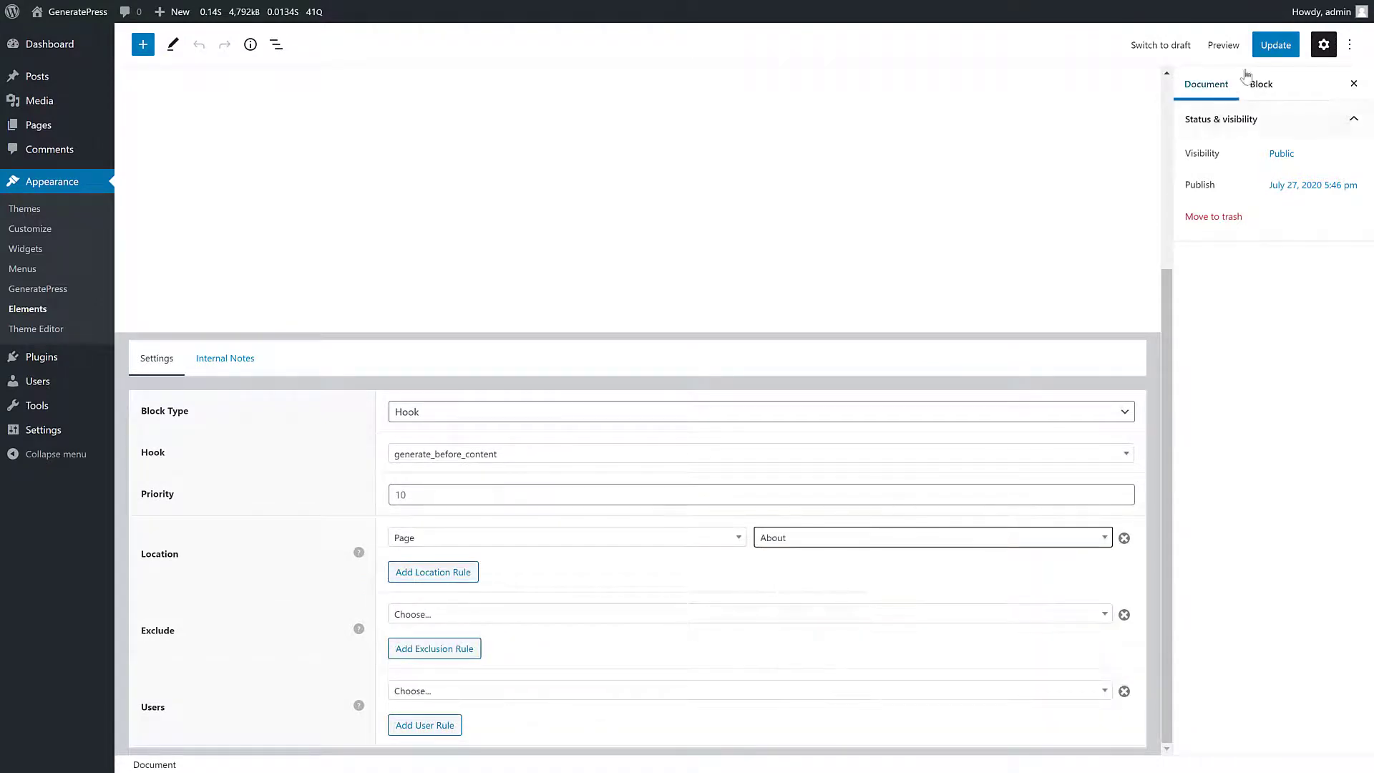
click(1265, 50)
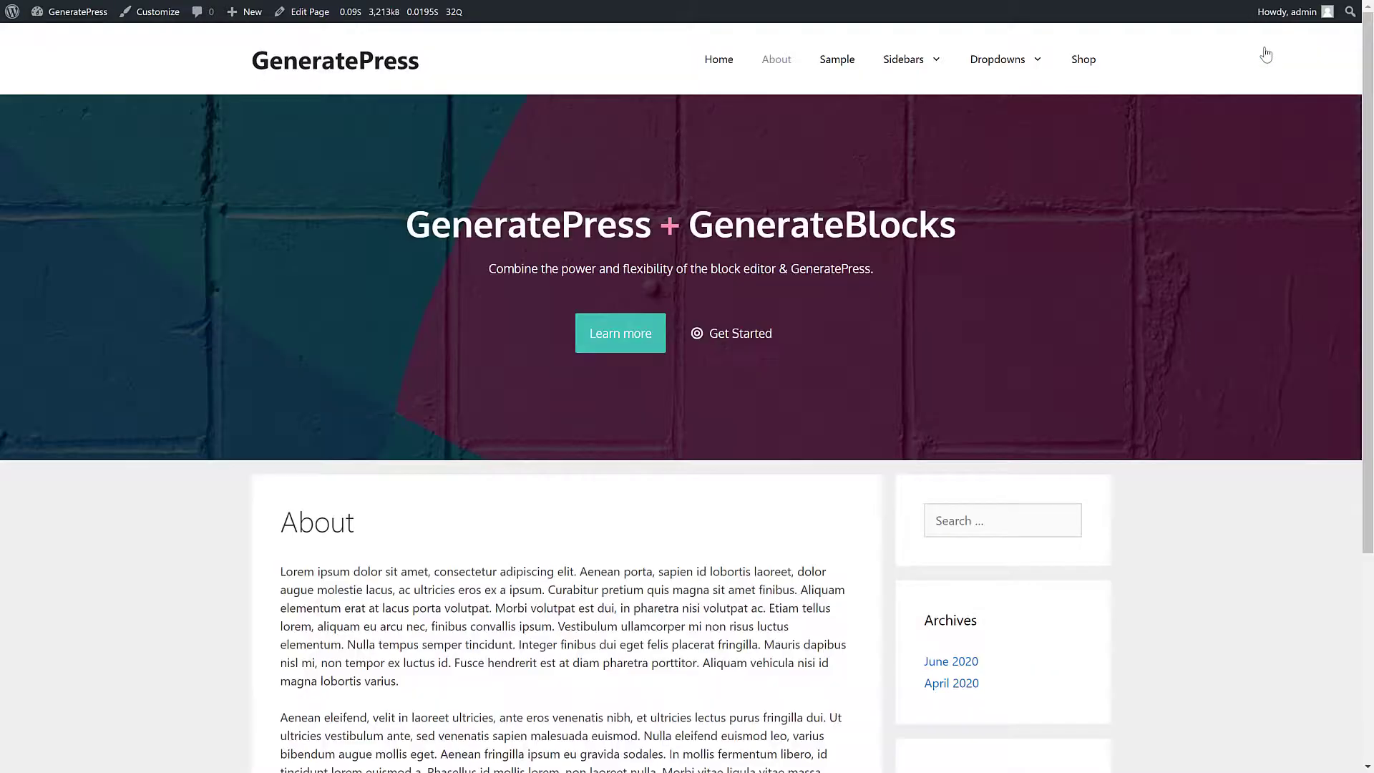
Reload the About page to check the yellow notice, then return to the Notice editor.
key(F5)
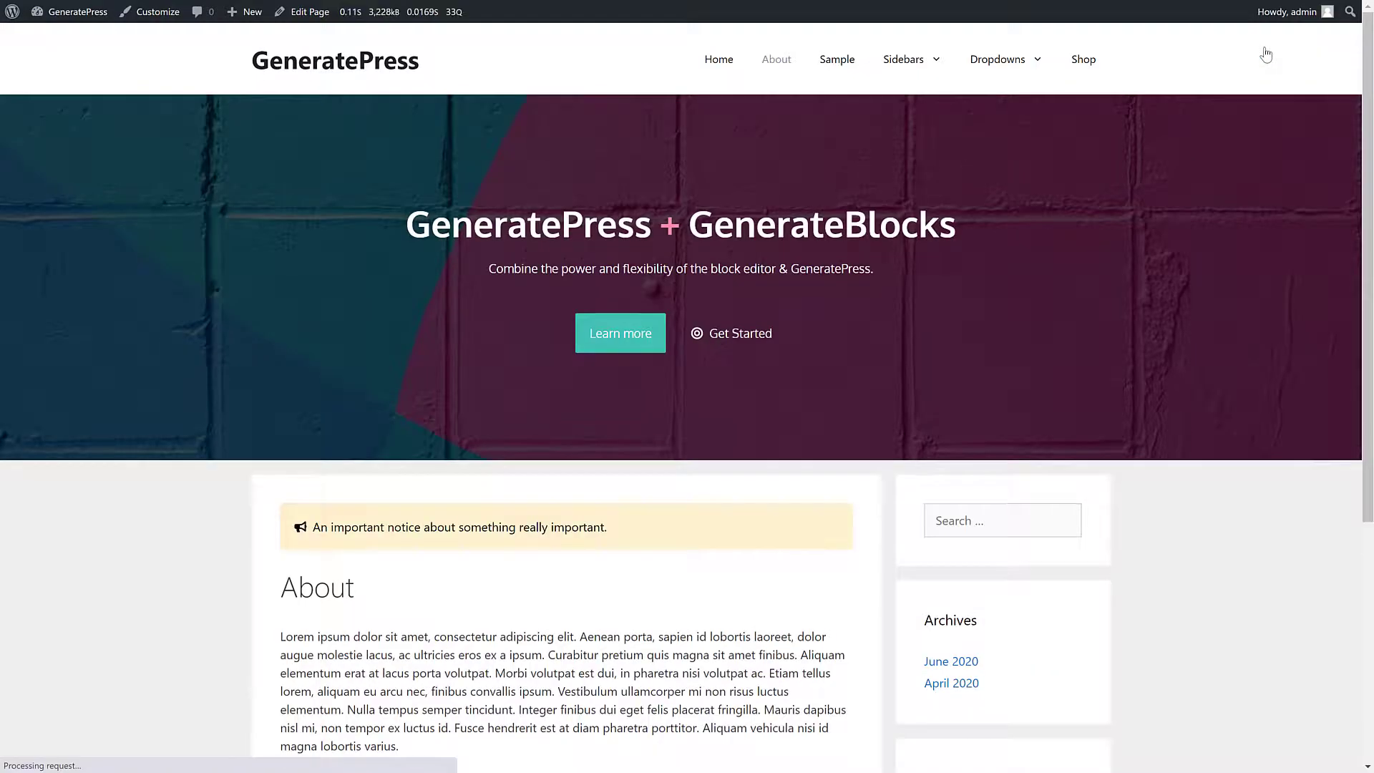
drag(633, 525, 358, 524)
click(358, 524)
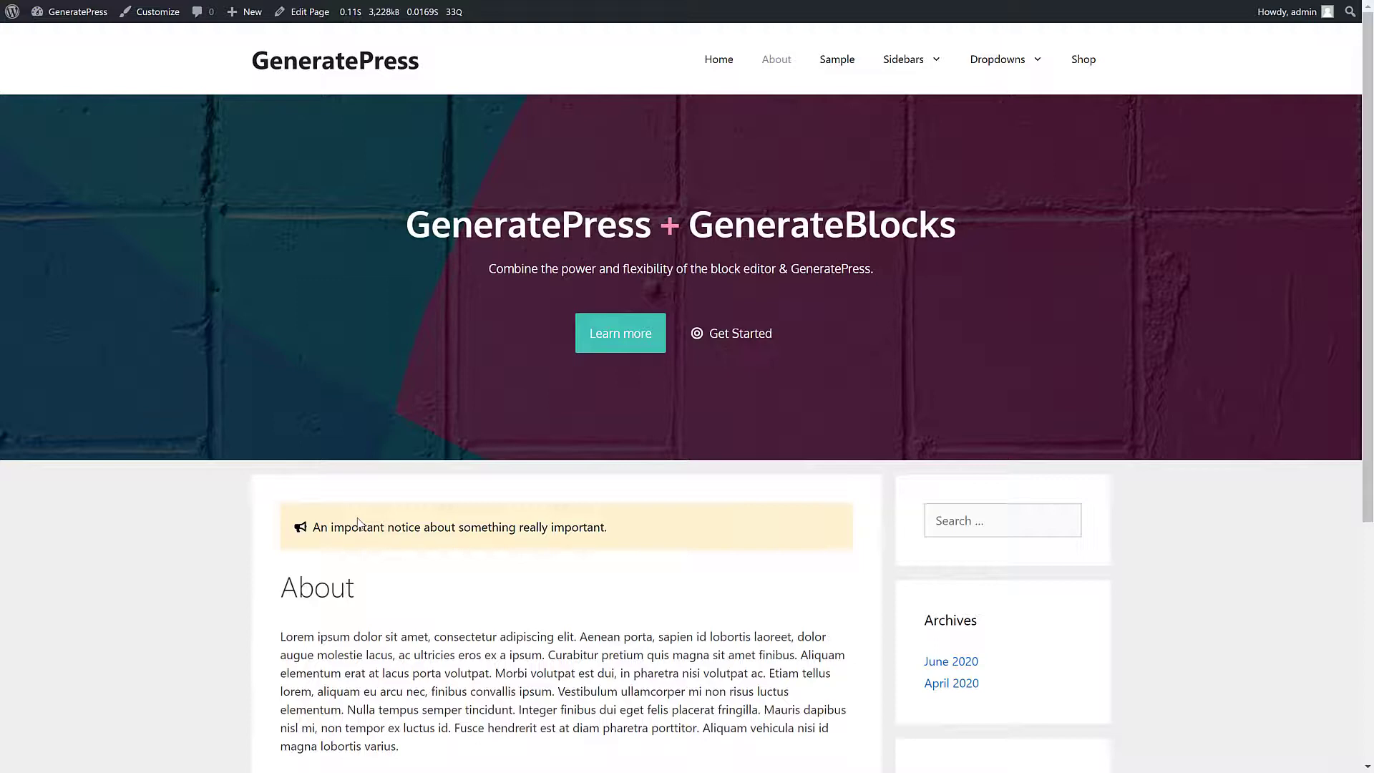
key(ctrl+Tab)
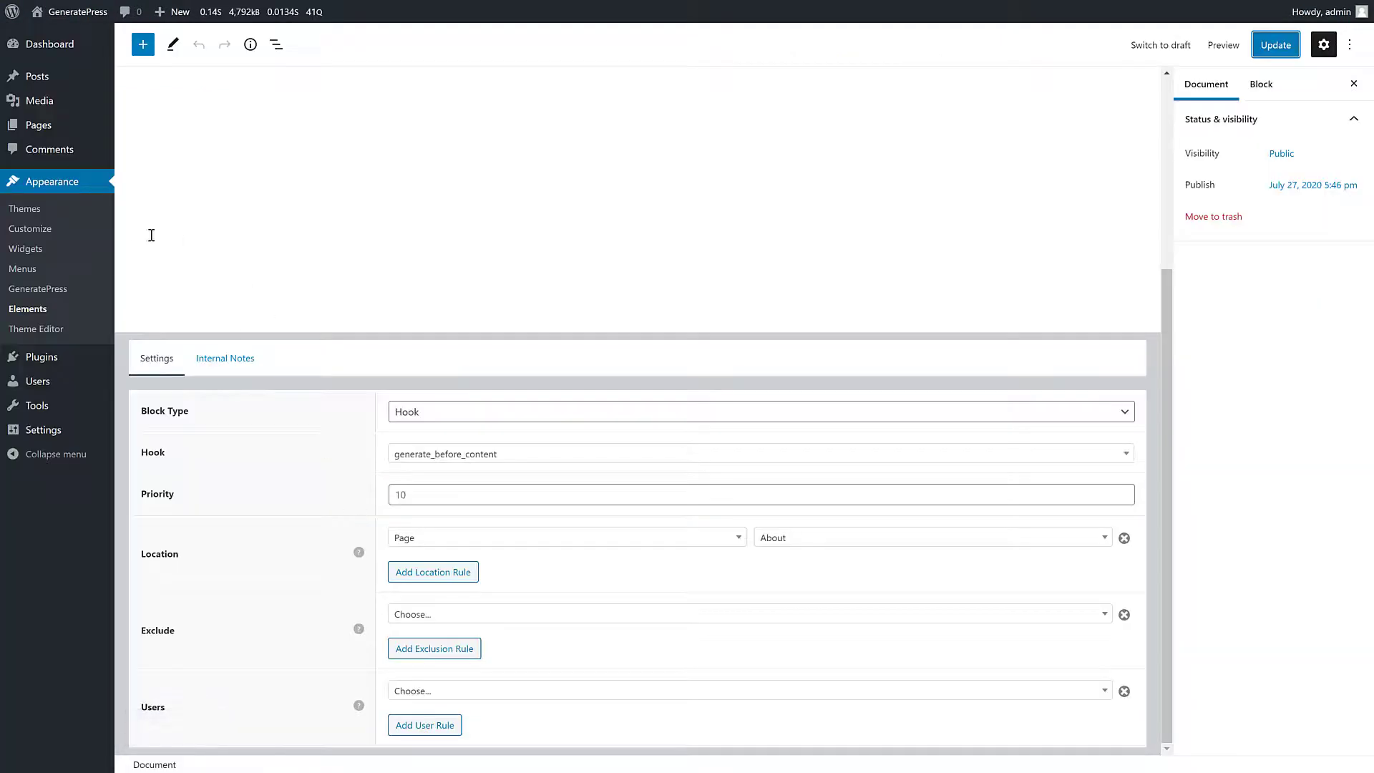
Open the CTA element and review its hook and block type, leaving them unchanged.
click(54, 311)
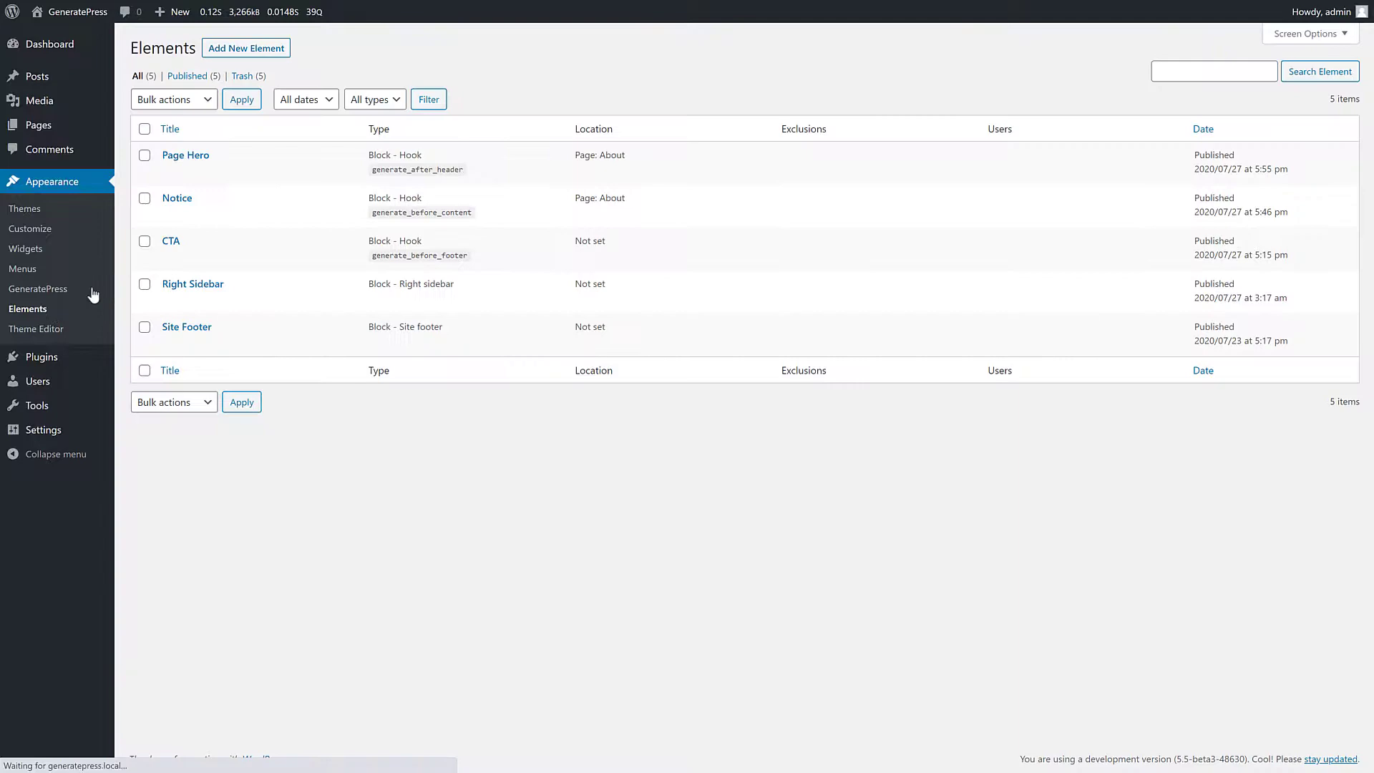
click(168, 242)
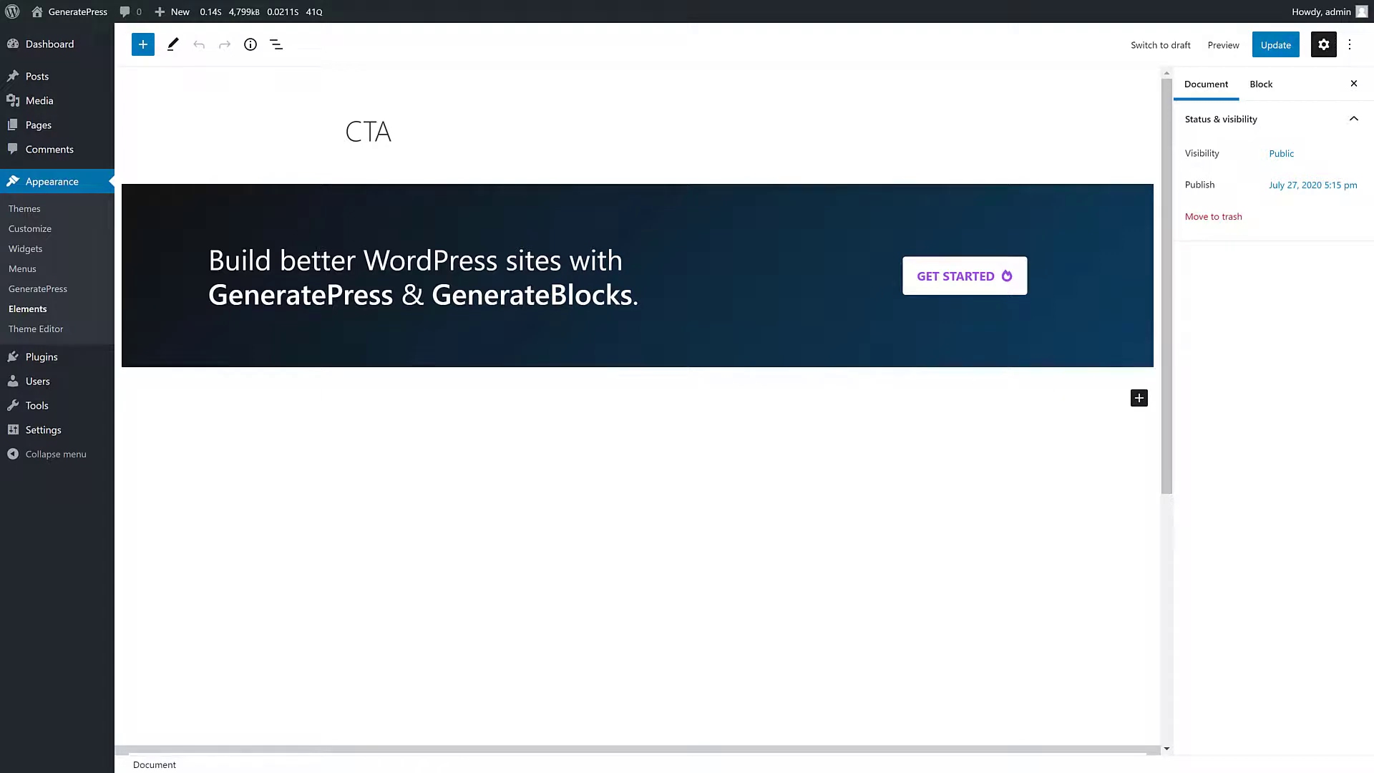
scroll(417, 473, down, 5)
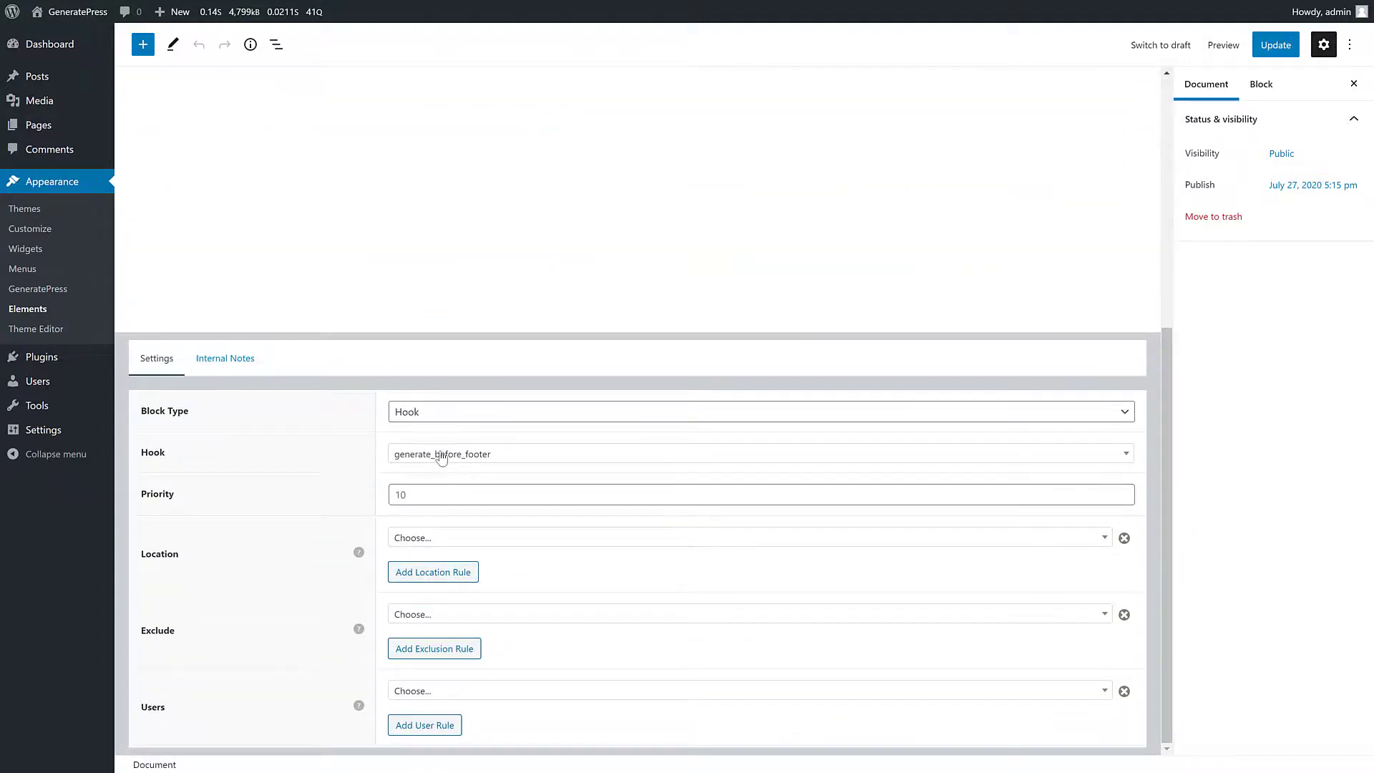
click(473, 455)
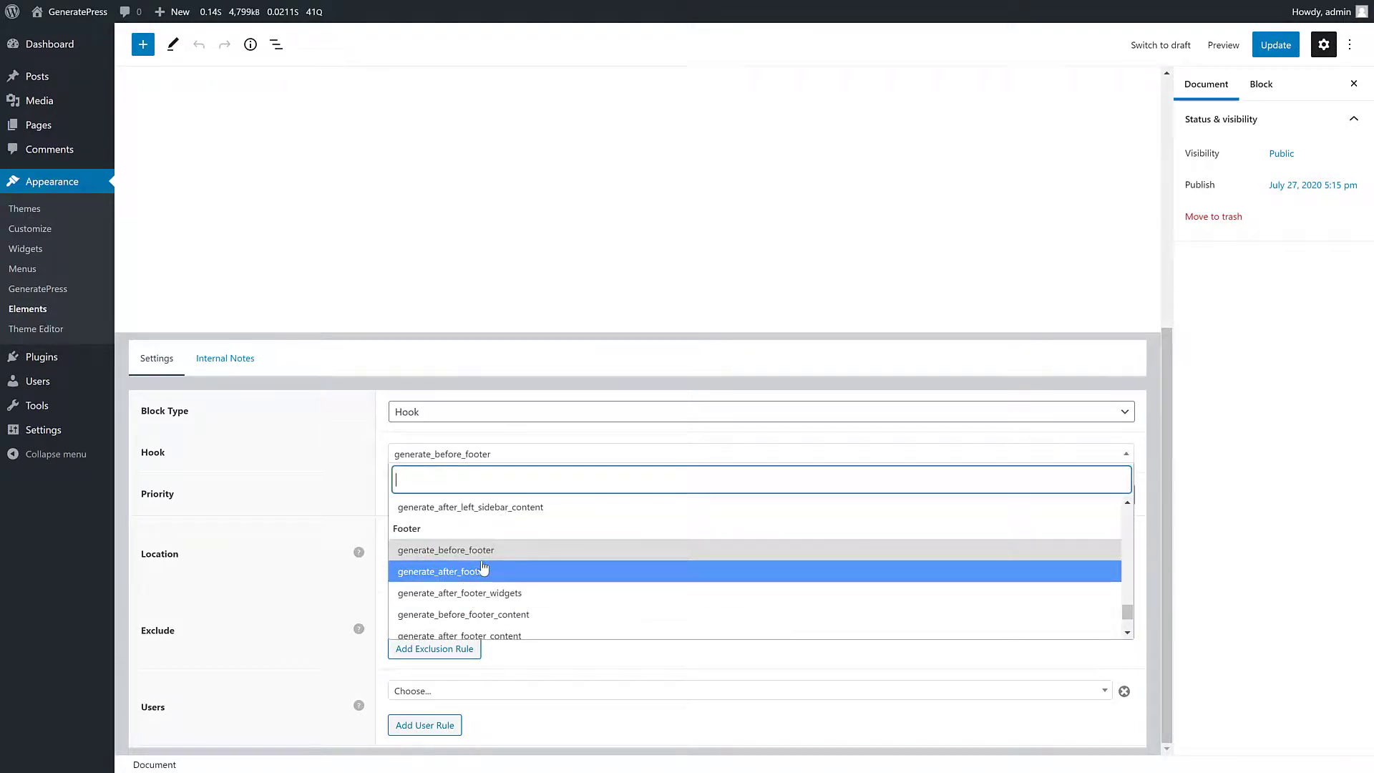
click(348, 484)
click(440, 415)
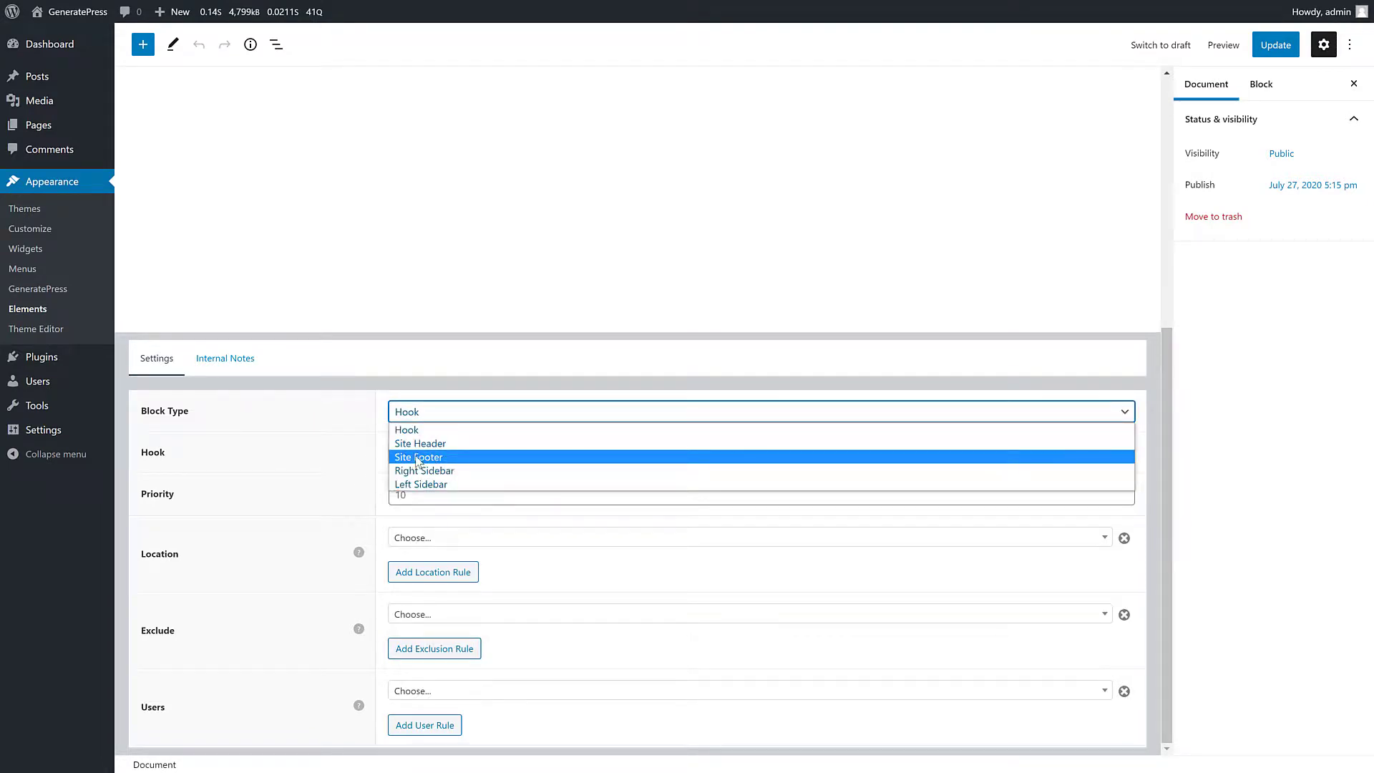
click(359, 453)
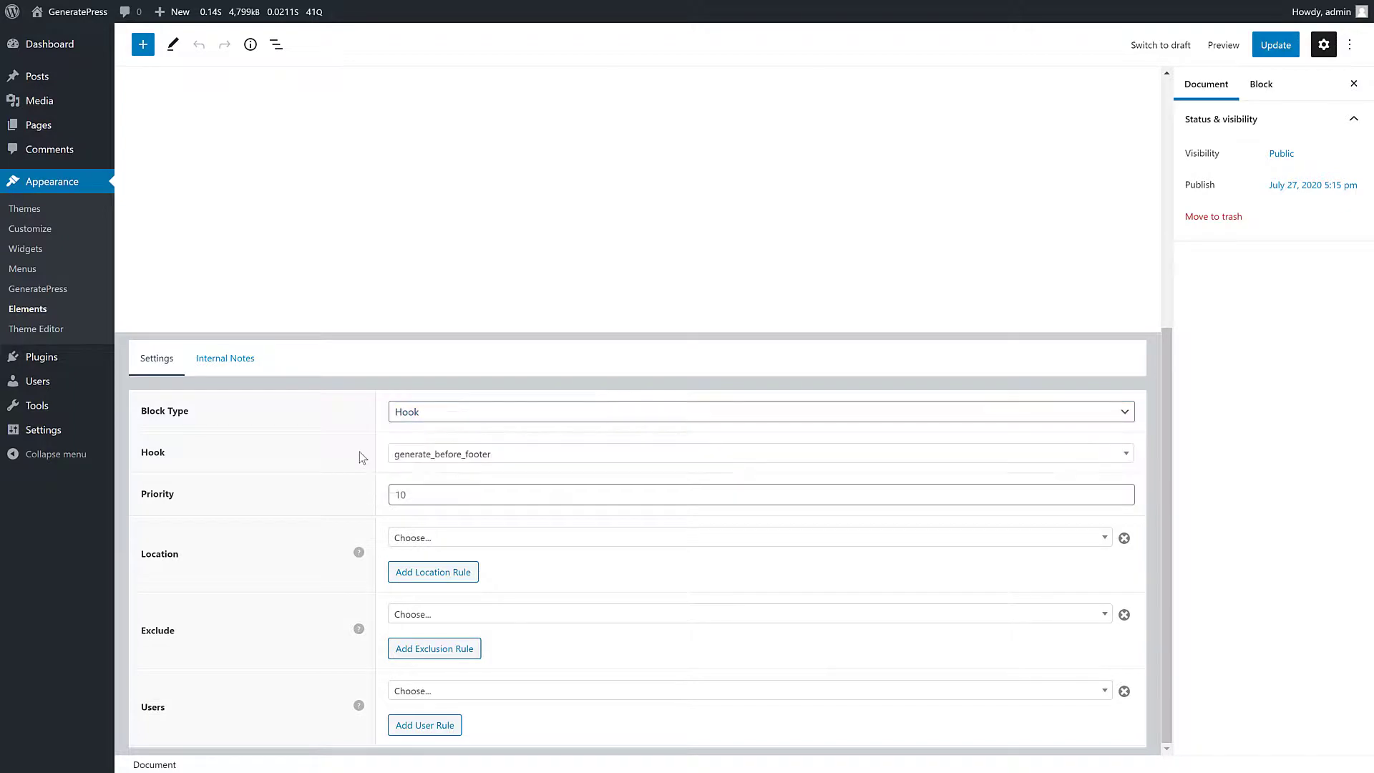
Set the CTA's location to Page > About and update the element.
click(491, 537)
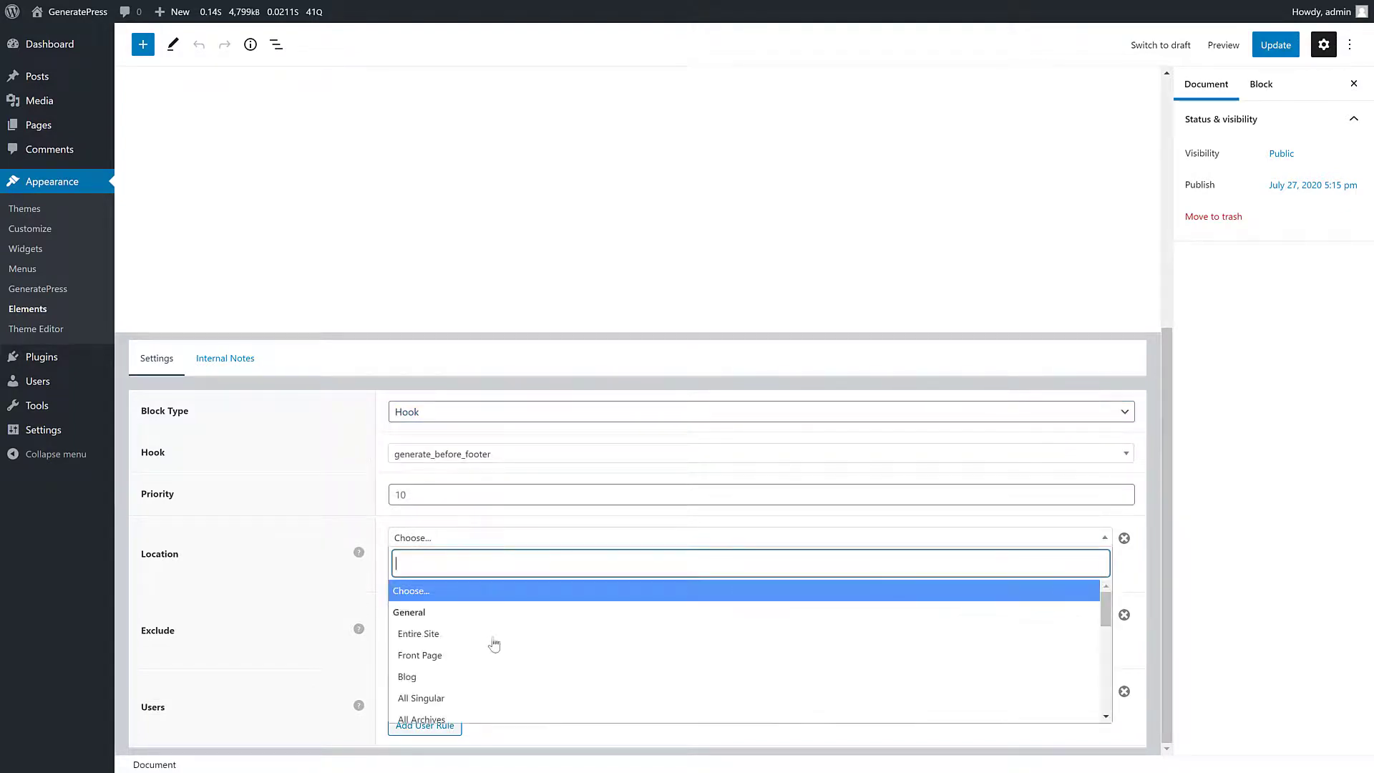
scroll(493, 646, down, 3)
scroll(493, 647, down, 2)
click(460, 668)
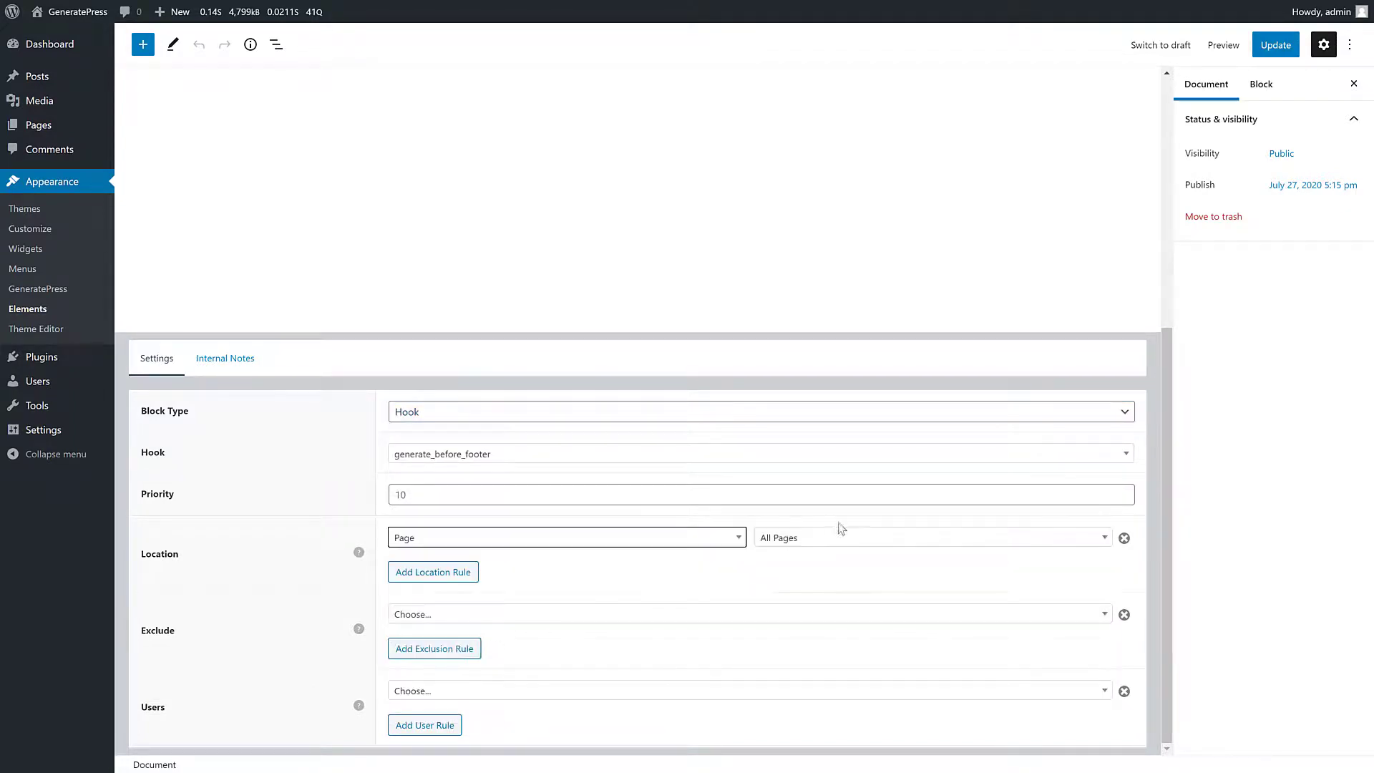
click(852, 541)
click(823, 633)
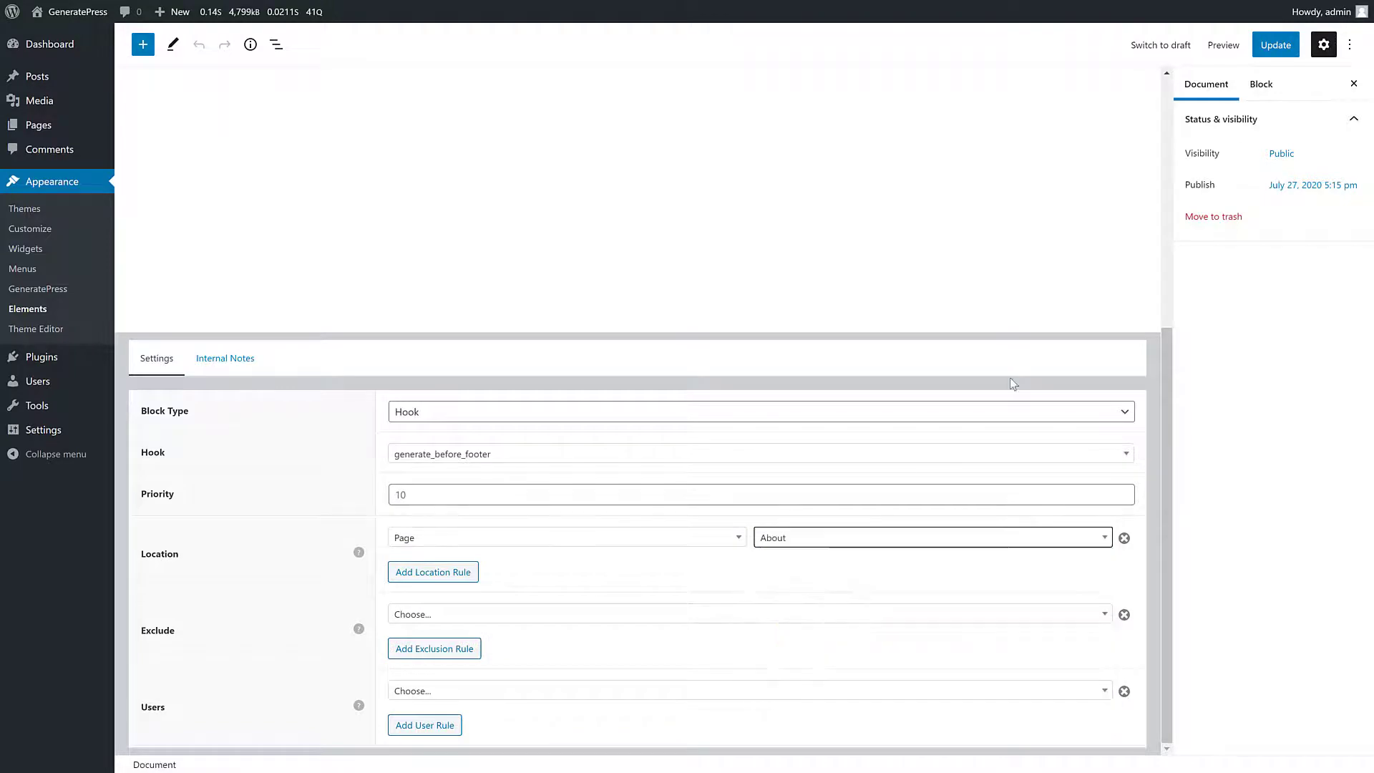
click(1268, 47)
key(ctrl+Tab)
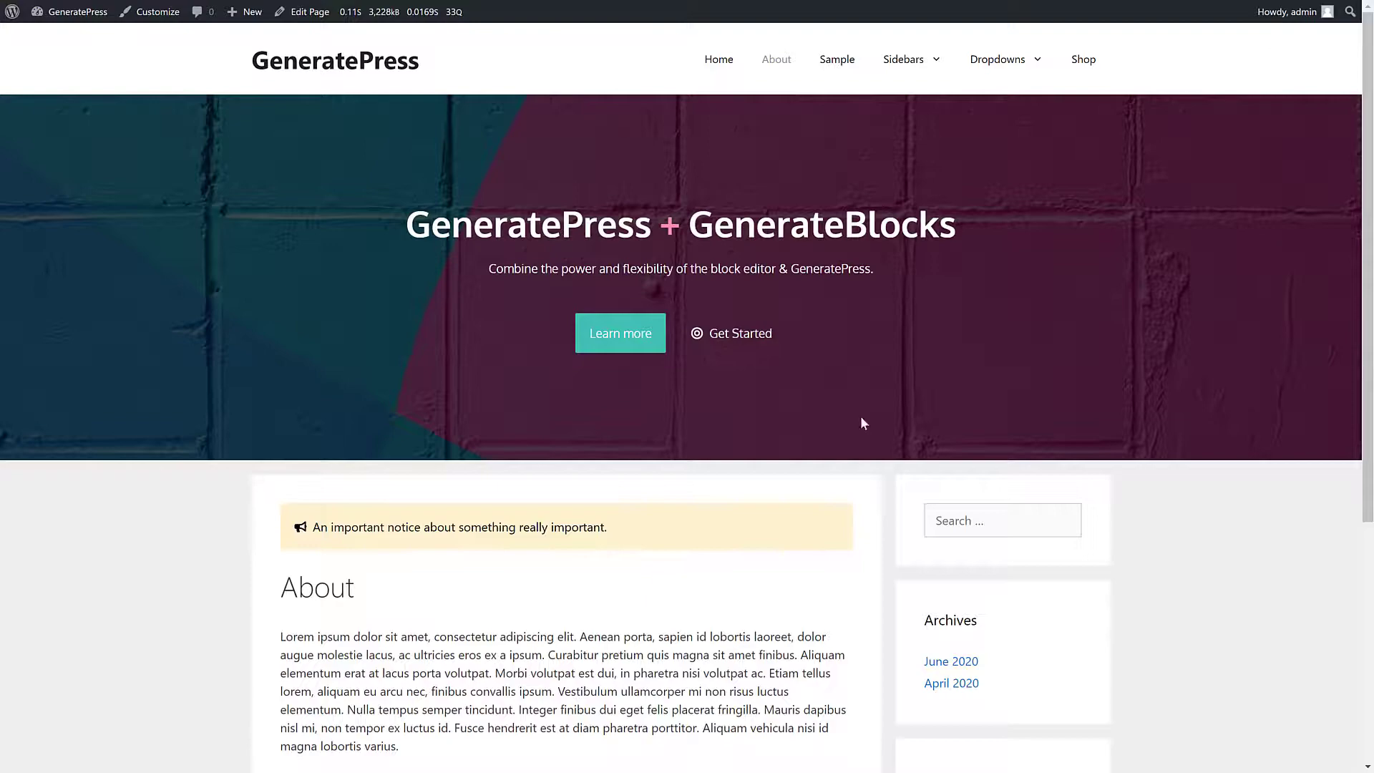
Reload the About page to show the 'Build better WordPress sites' banner above the footer.
scroll(680, 469, down, 5)
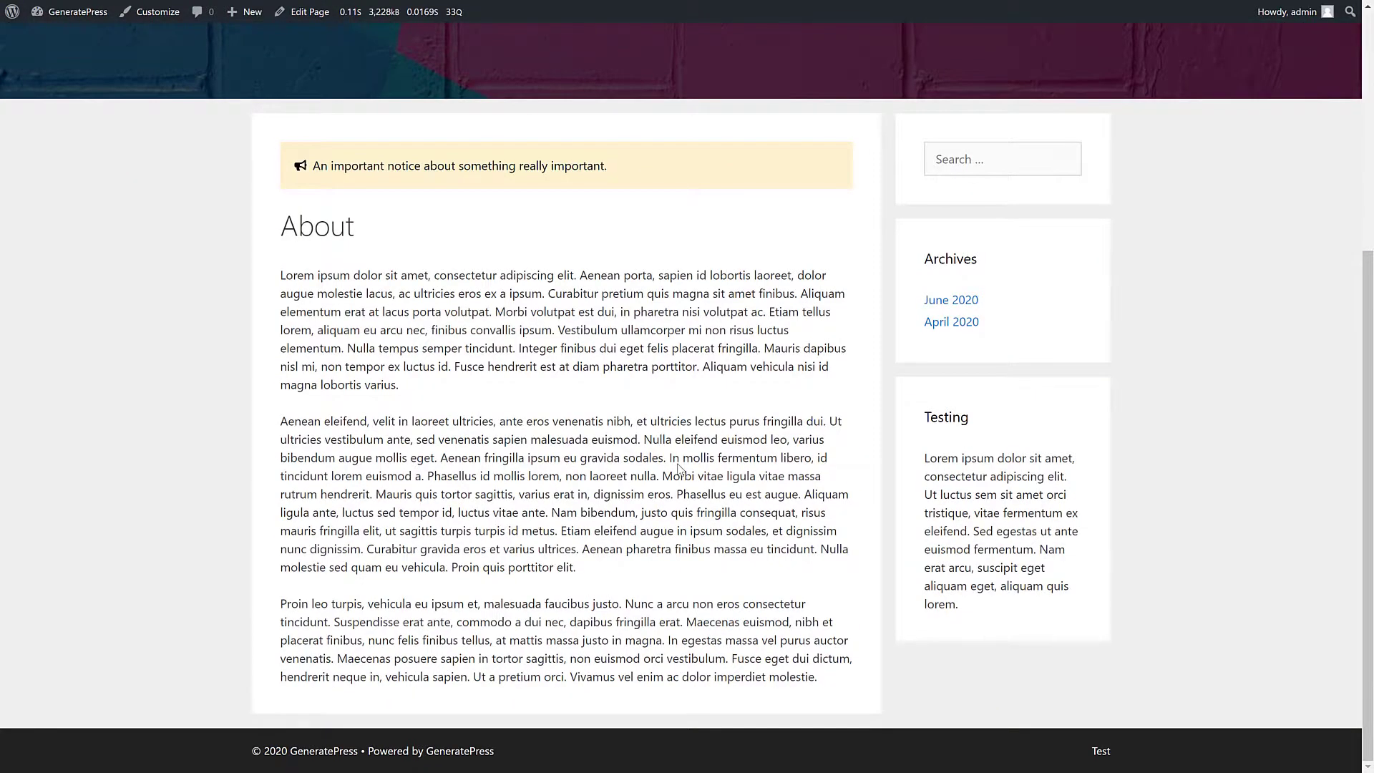
key(F5)
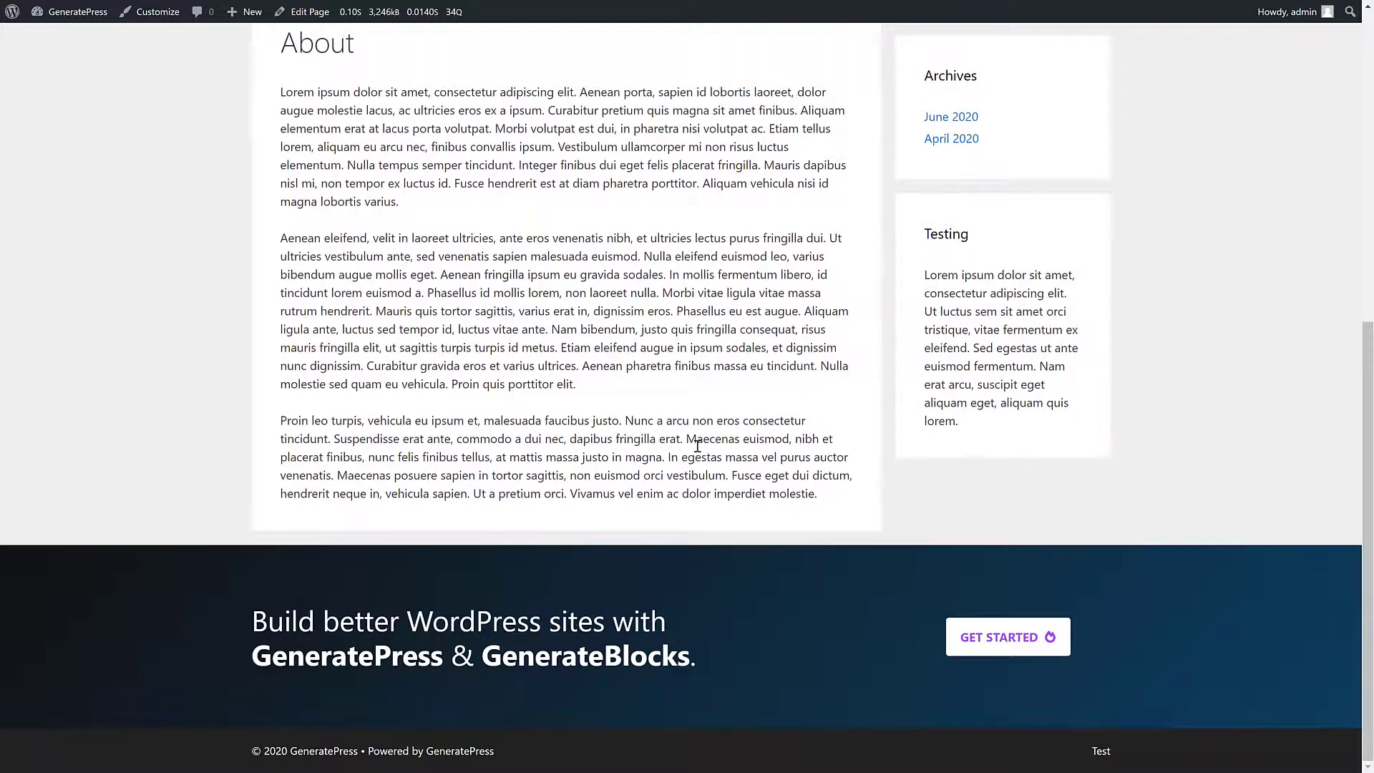
key(ctrl+Tab)
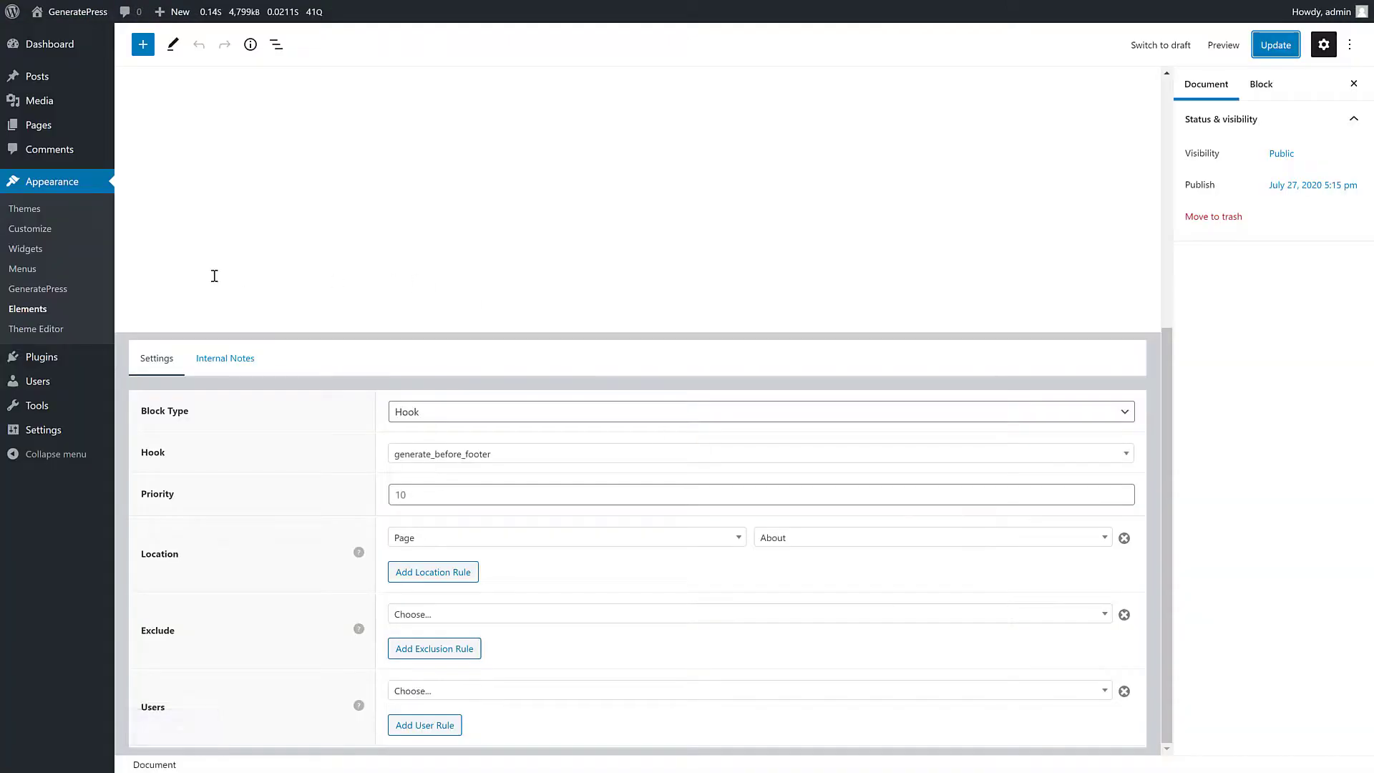
Open the Right Sidebar element from the Elements list and scroll to its Settings display rules.
click(43, 314)
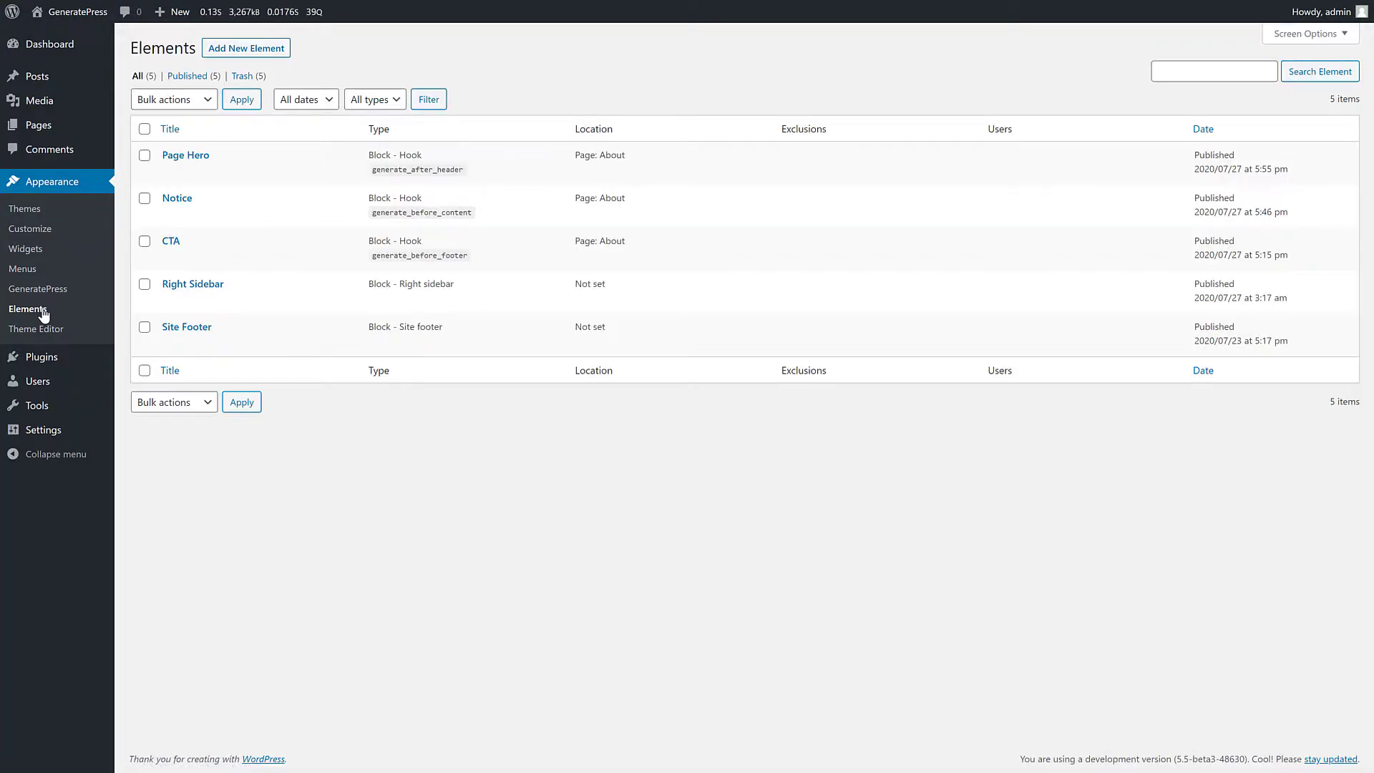
click(198, 288)
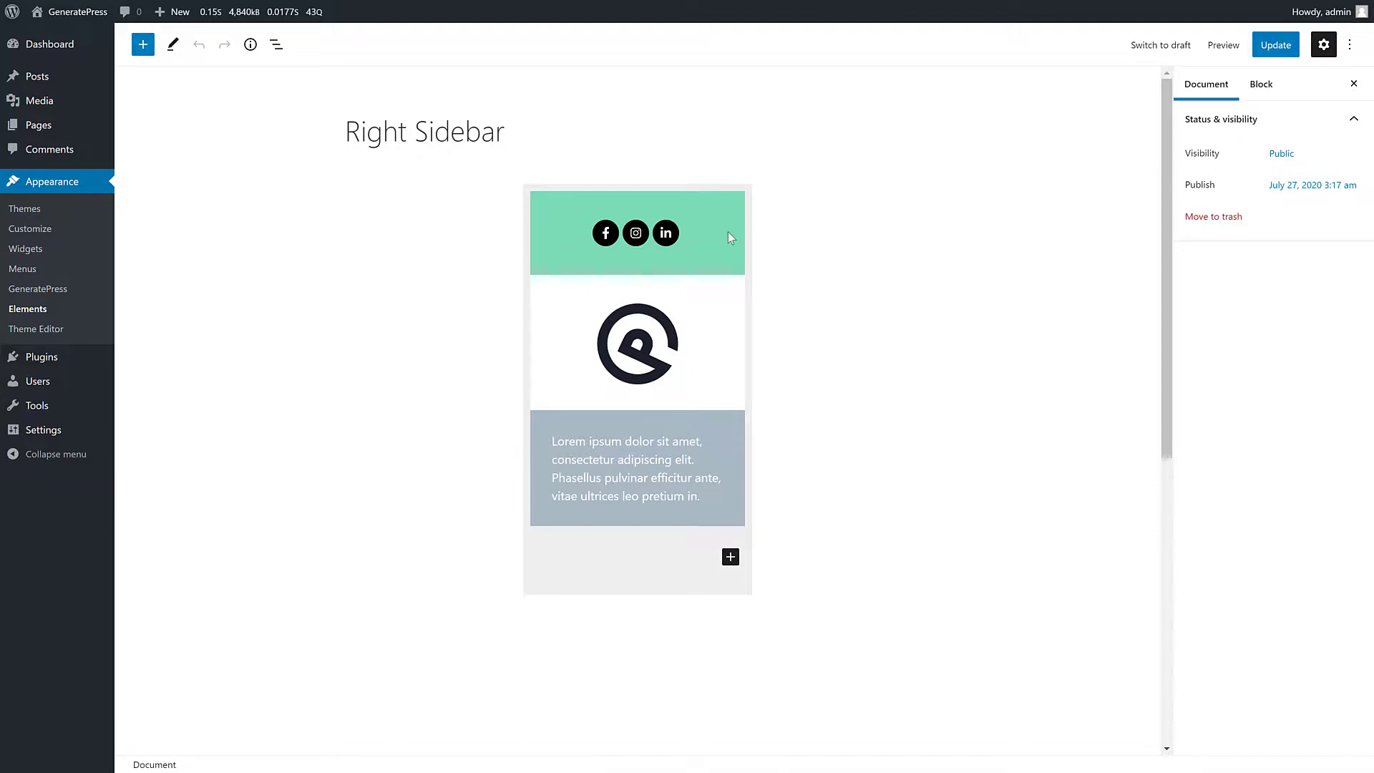
scroll(764, 445, down, 8)
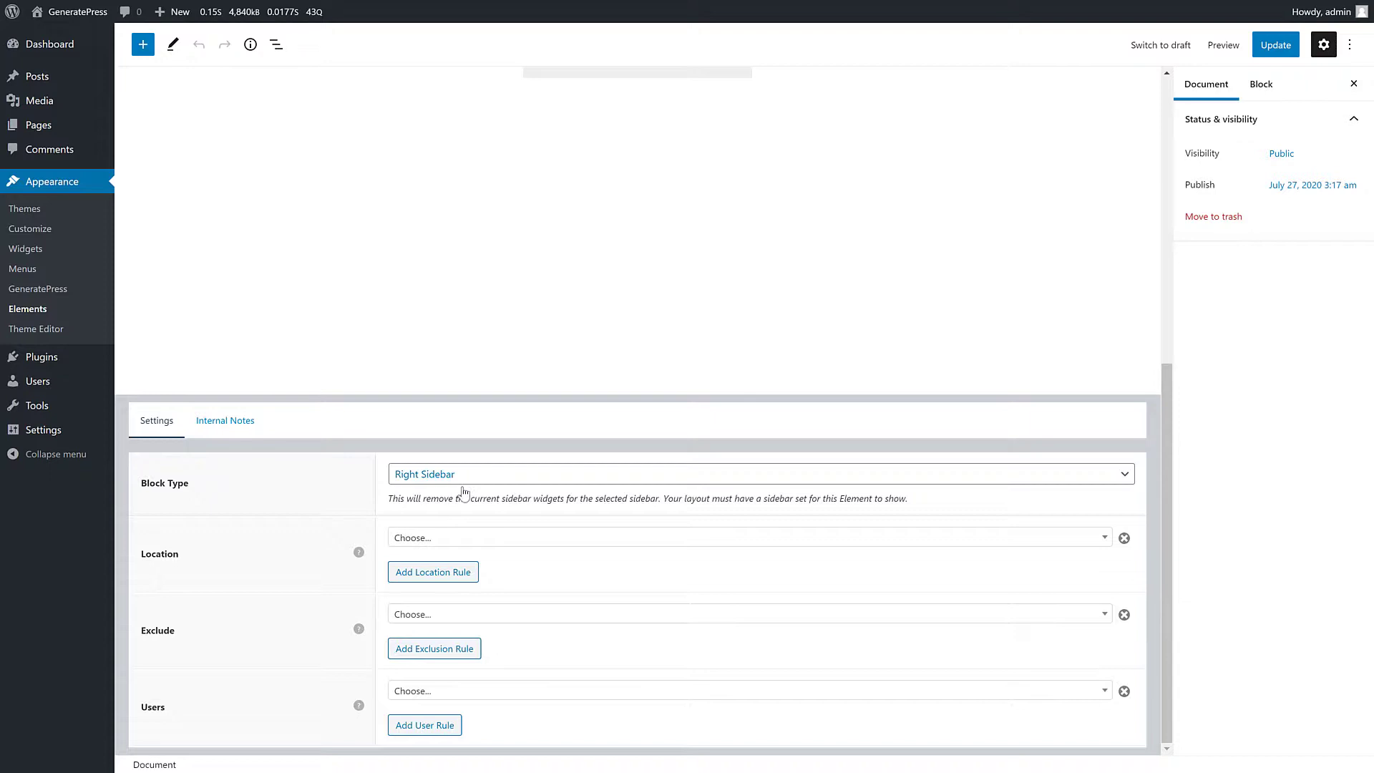
Set the Right Sidebar element's location to Page > About and update it.
click(494, 538)
scroll(512, 659, down, 5)
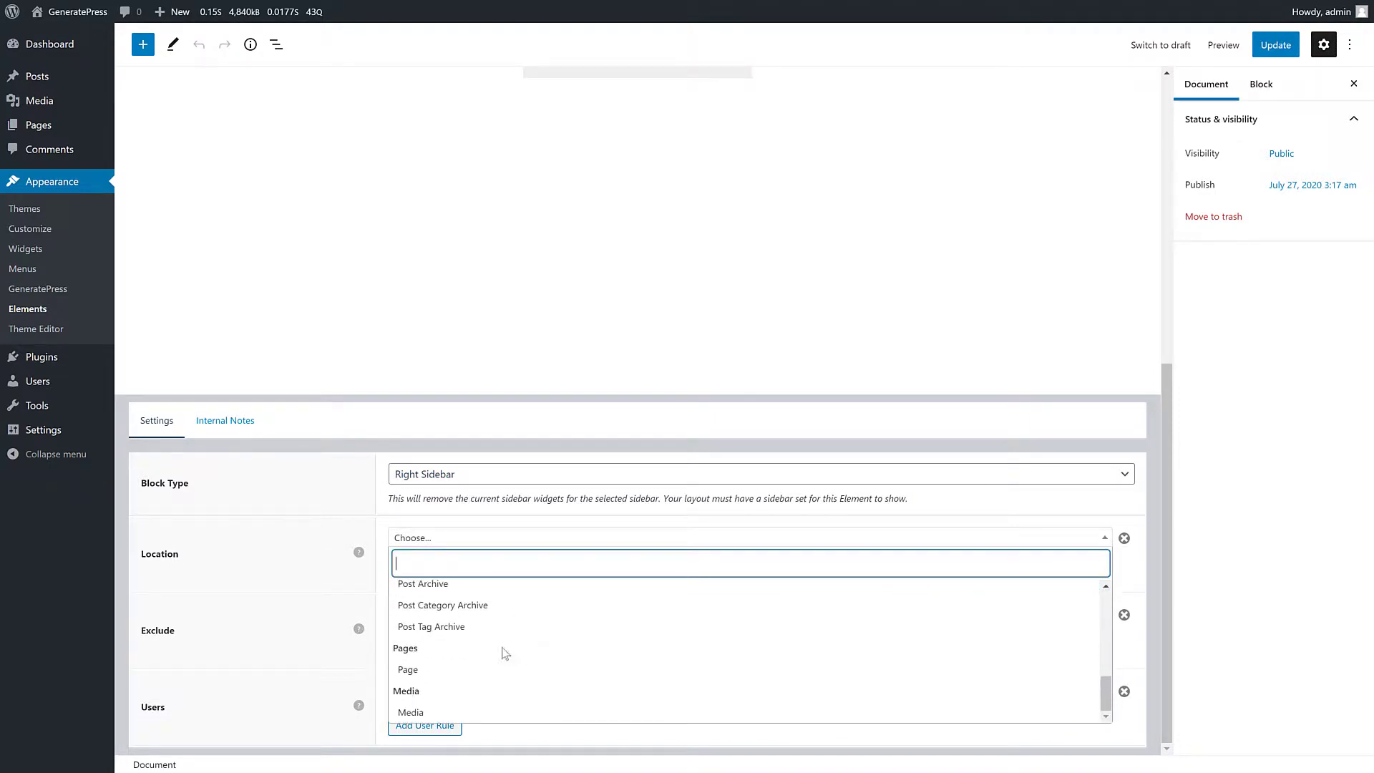
click(485, 668)
click(934, 548)
scroll(862, 623, down, 3)
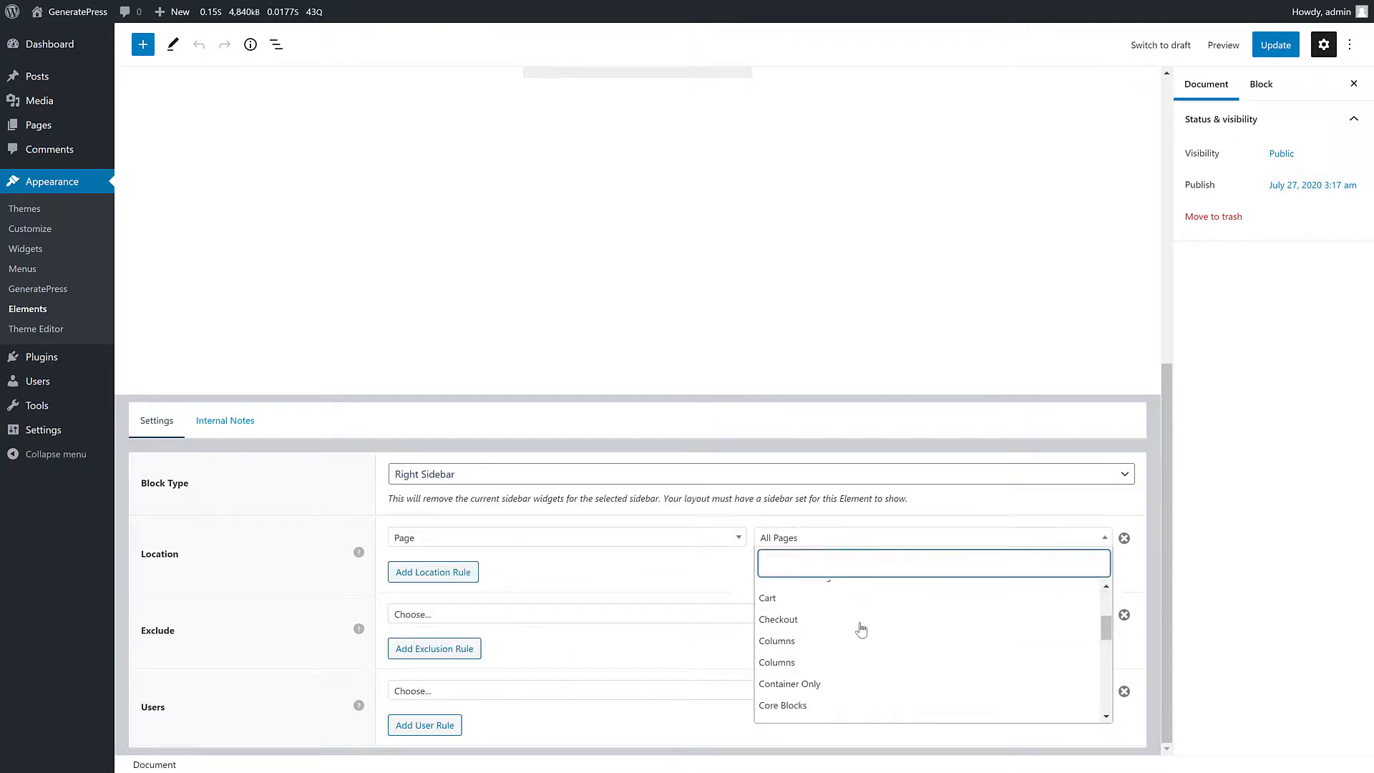
scroll(852, 630, up, 3)
click(801, 631)
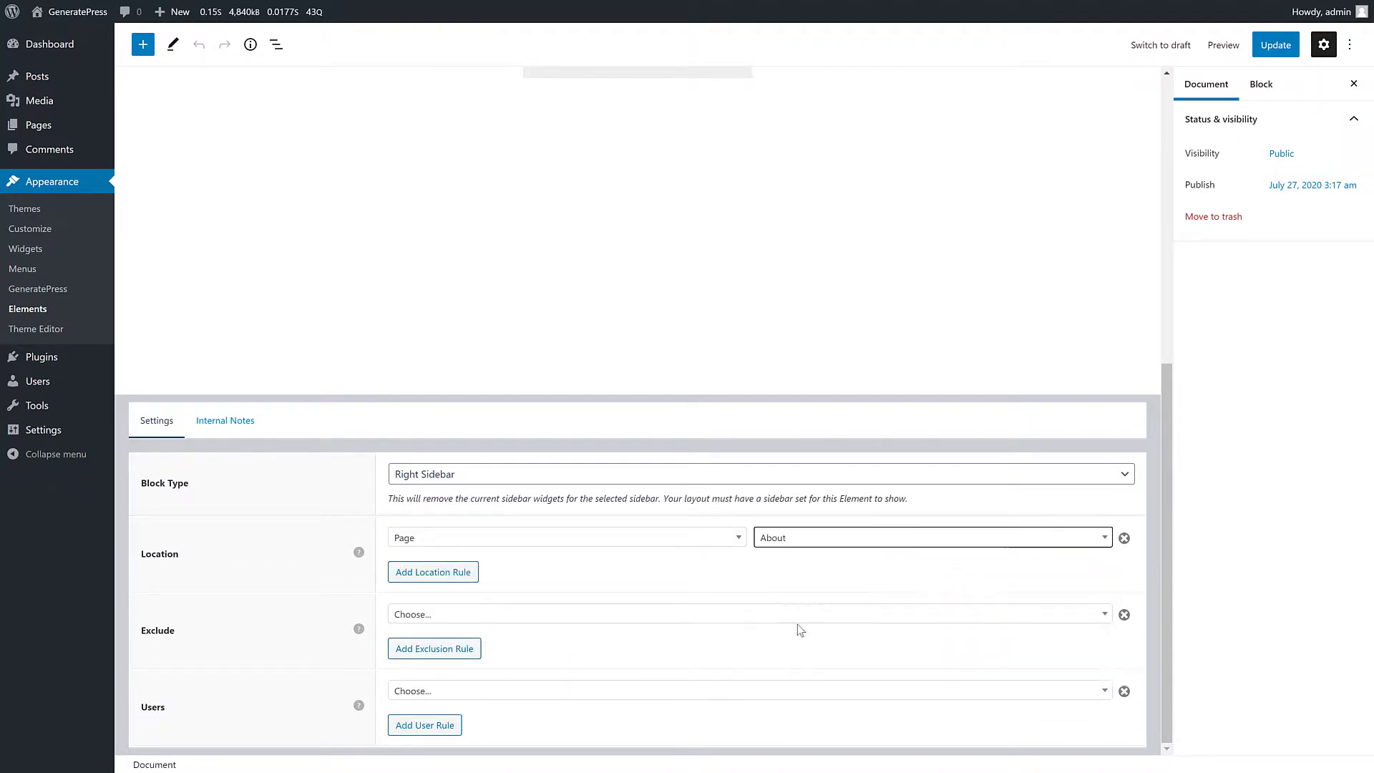
click(1264, 50)
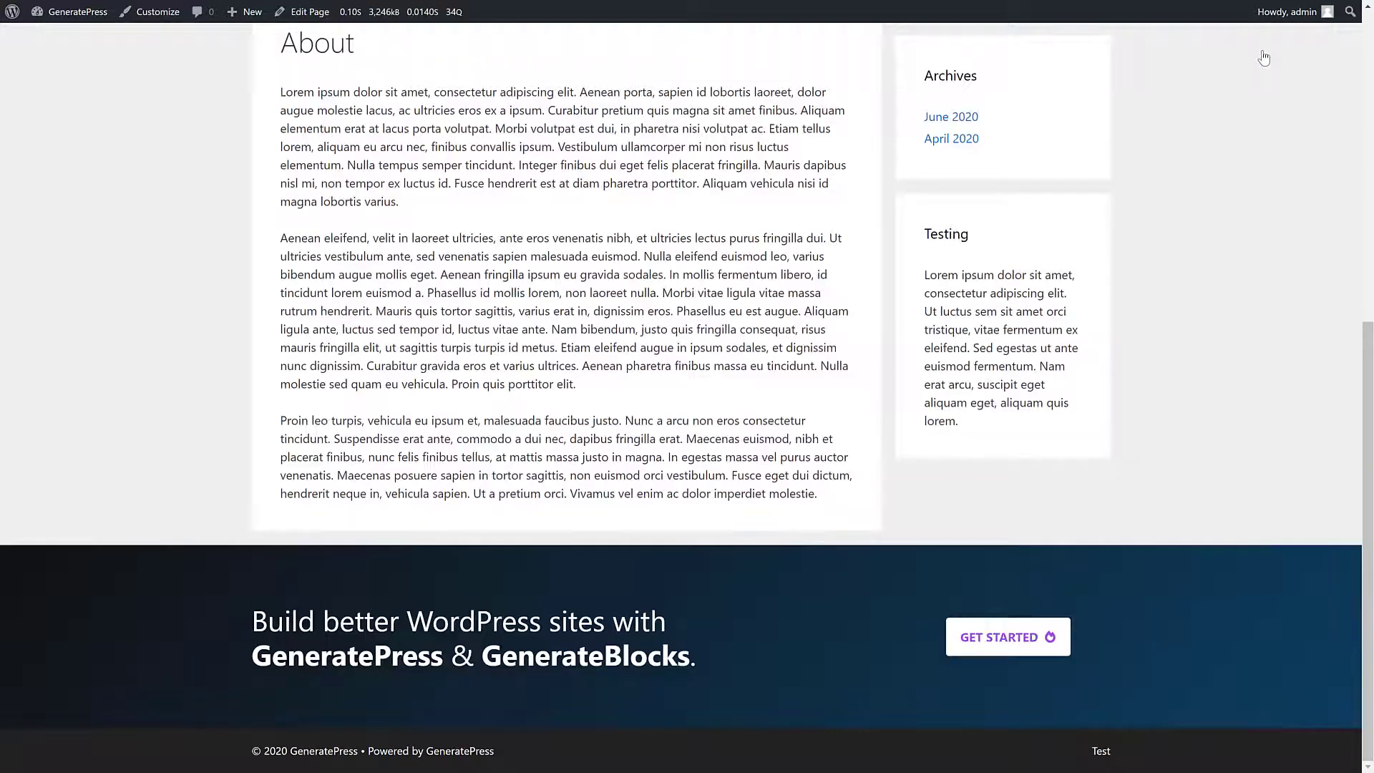
Reload the front-end About page to confirm the new sidebar, then return to the editor.
key(F5)
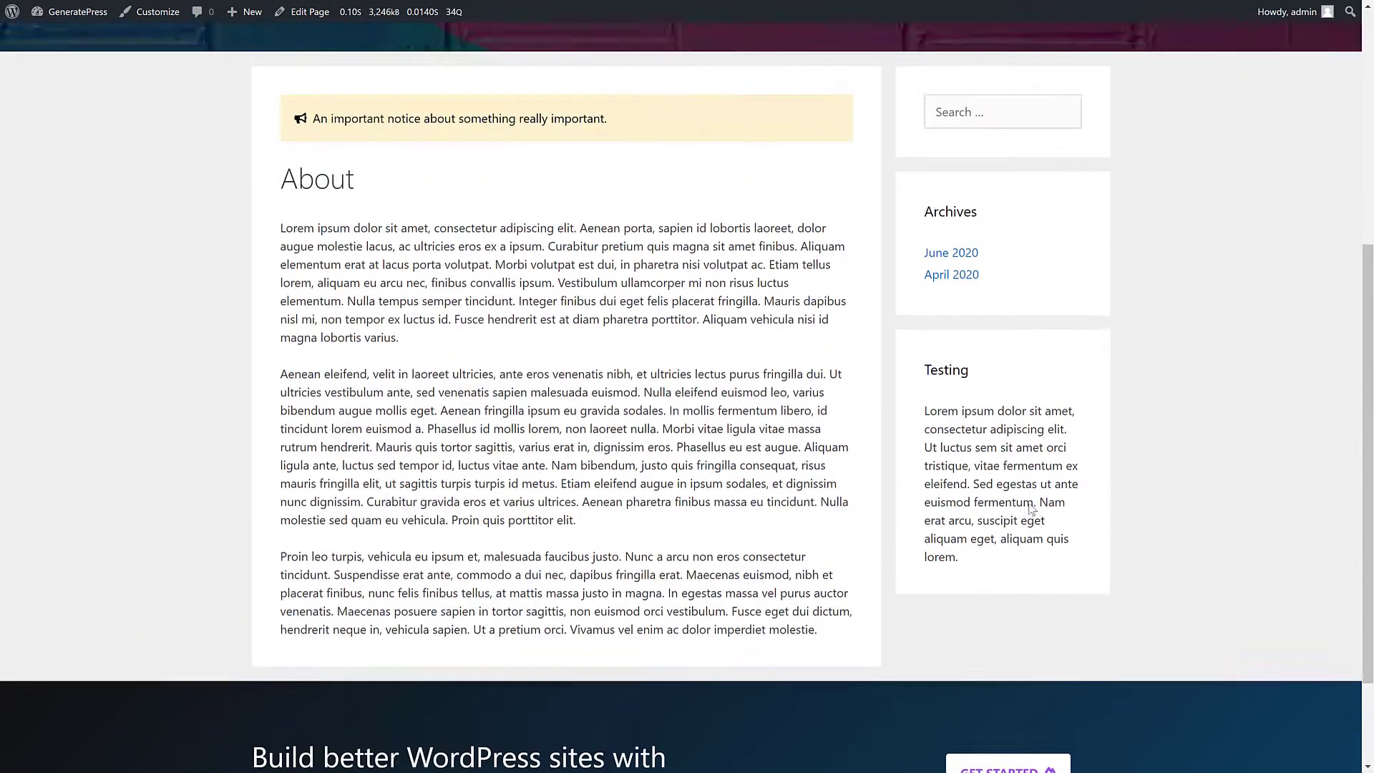
scroll(1016, 510, up, 2)
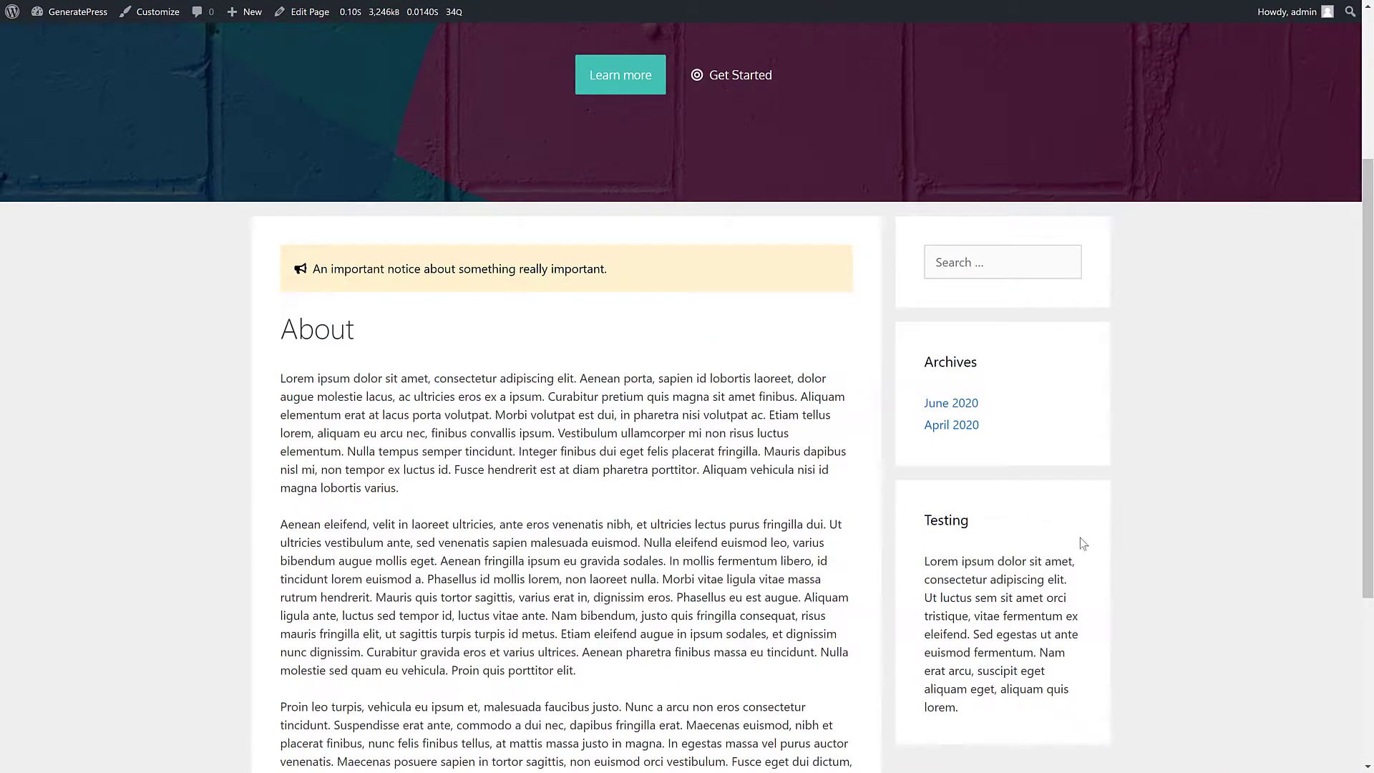
key(F5)
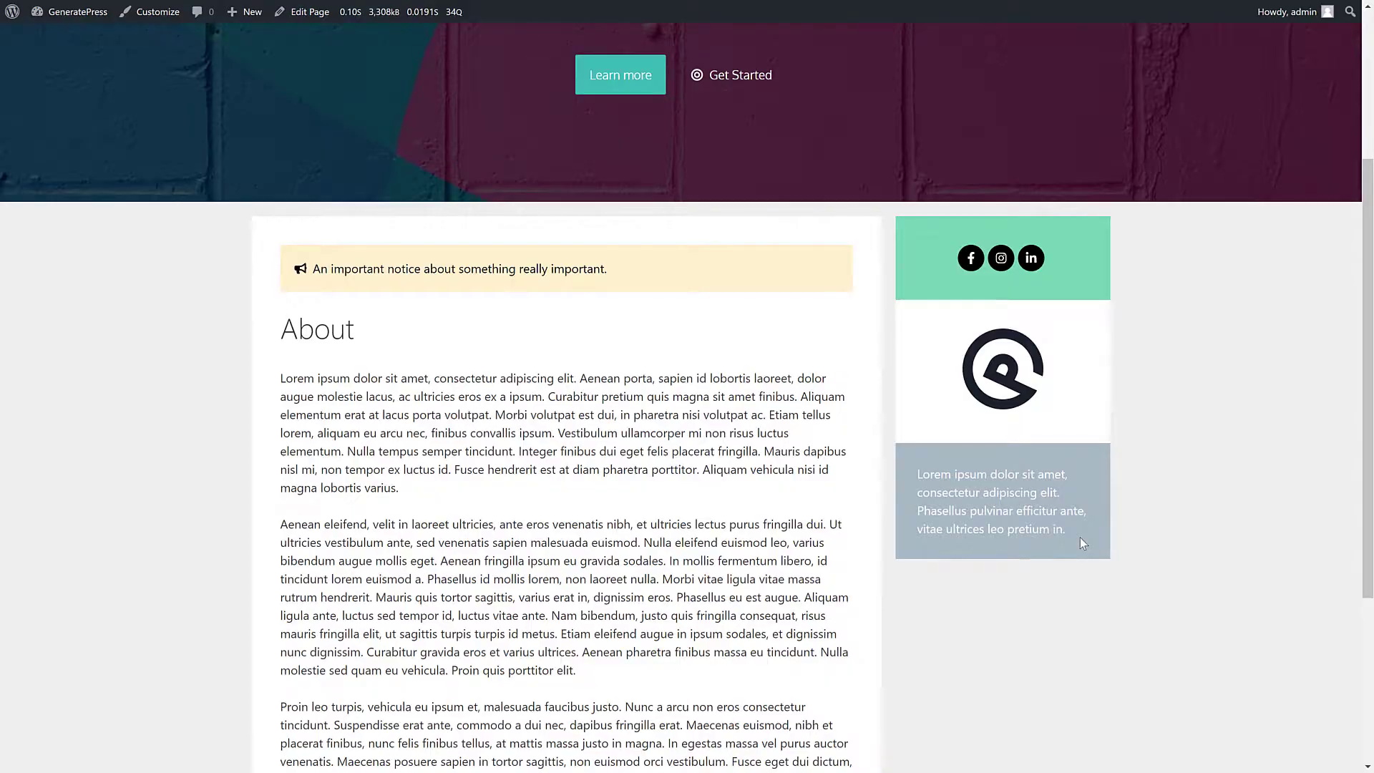
key(ctrl+Tab)
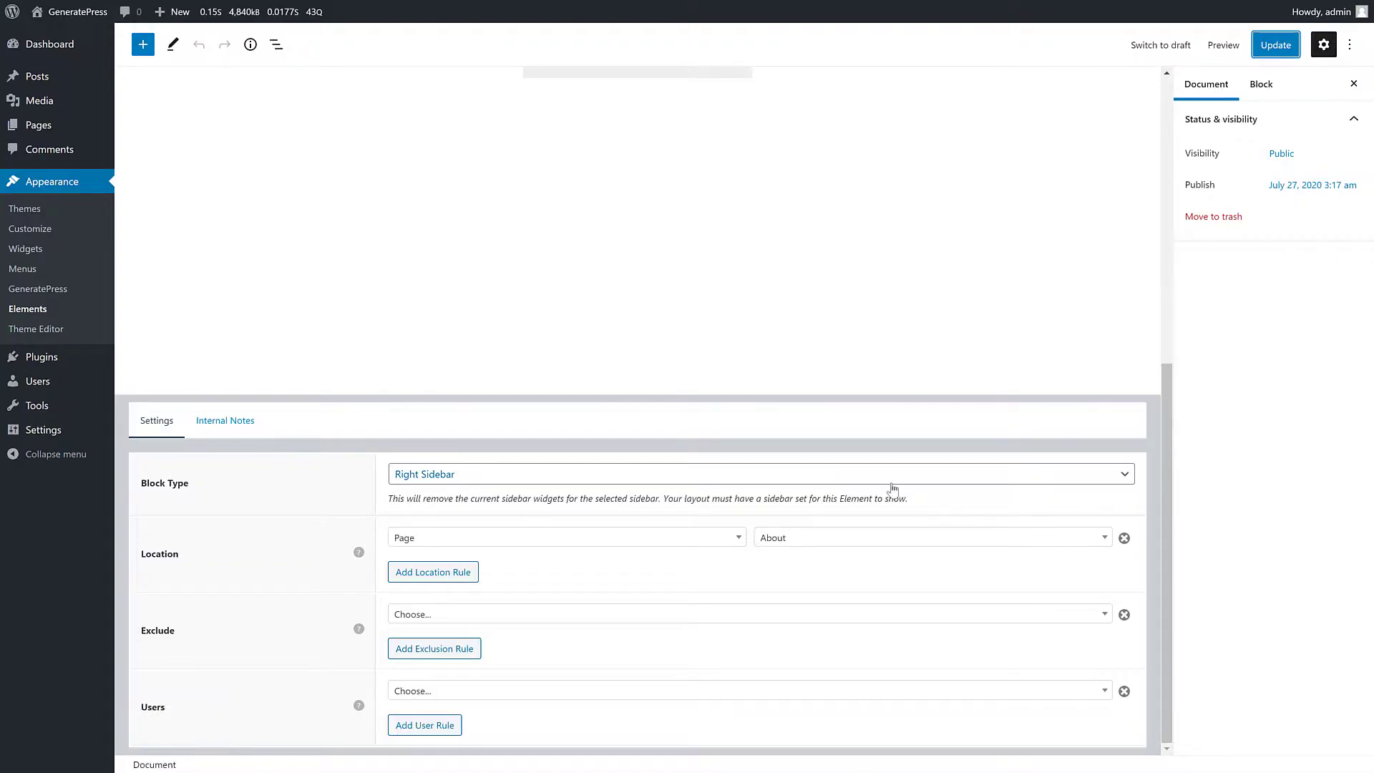
Switch the block type to Hook and search the hook list for 'sidebar'.
click(822, 486)
click(702, 493)
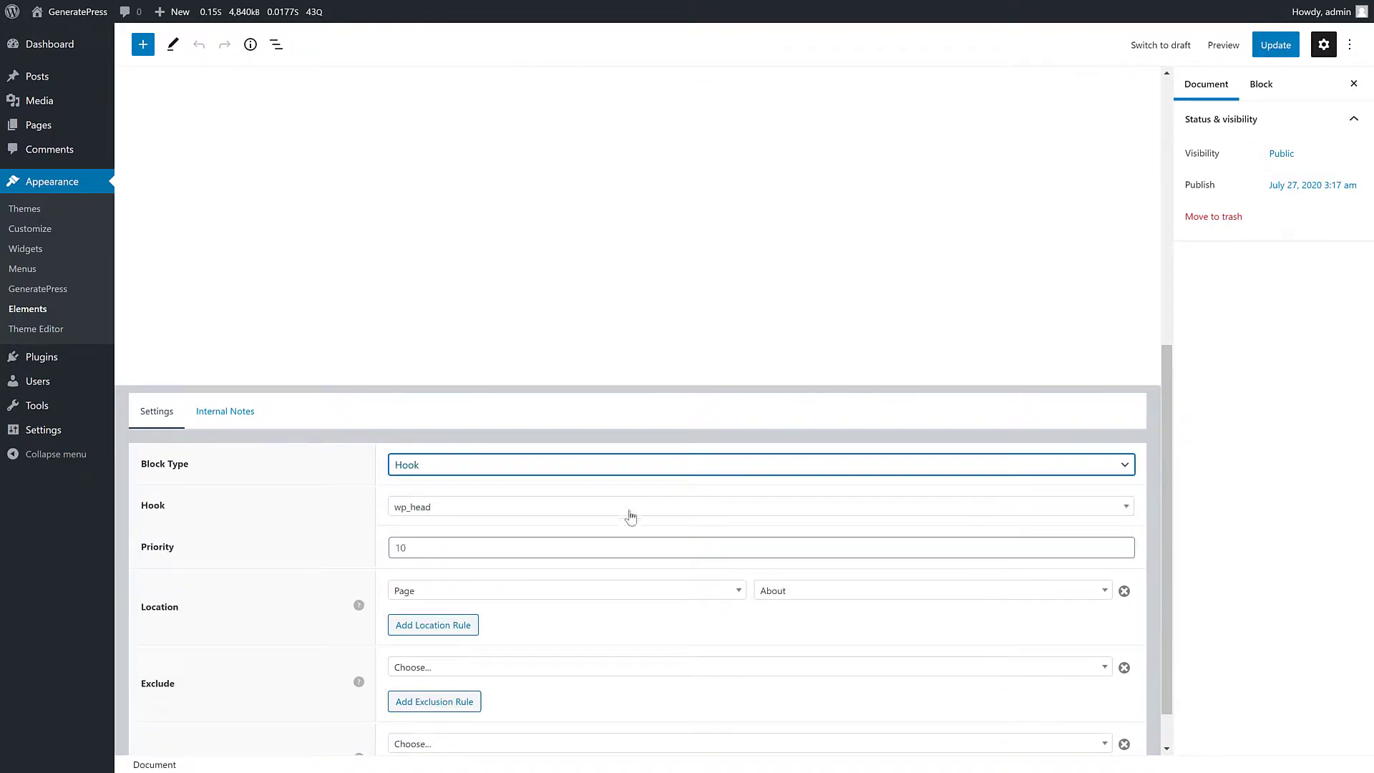
click(511, 514)
scroll(577, 637, down, 6)
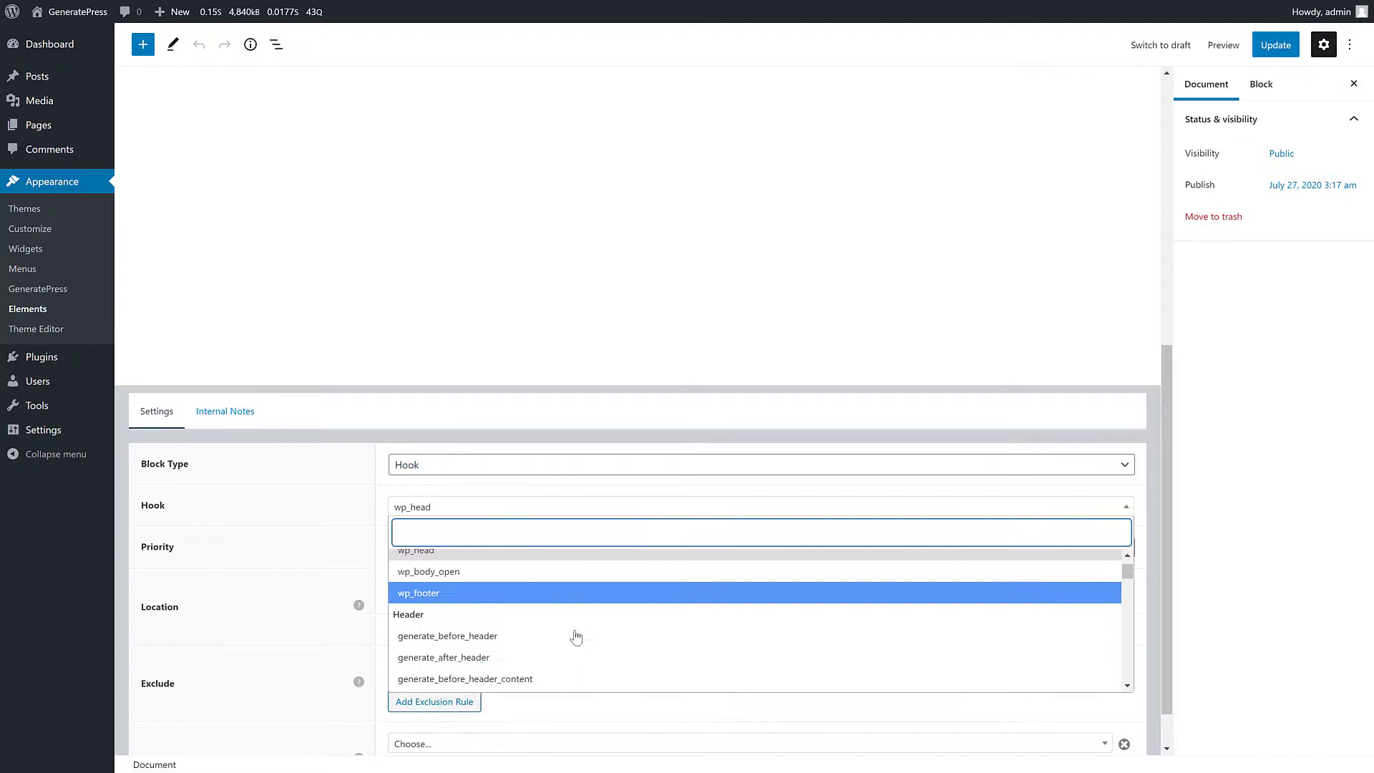
scroll(577, 637, down, 5)
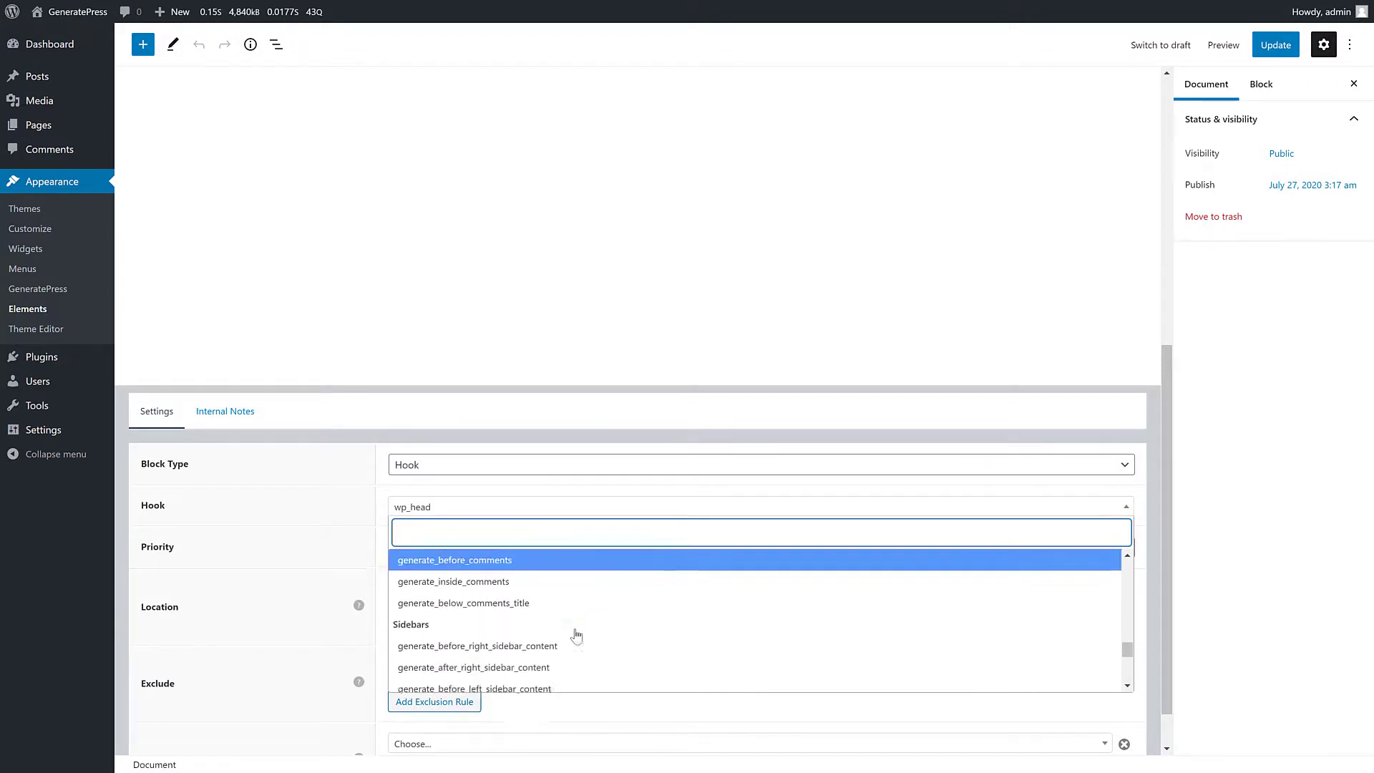
text(sidebar)
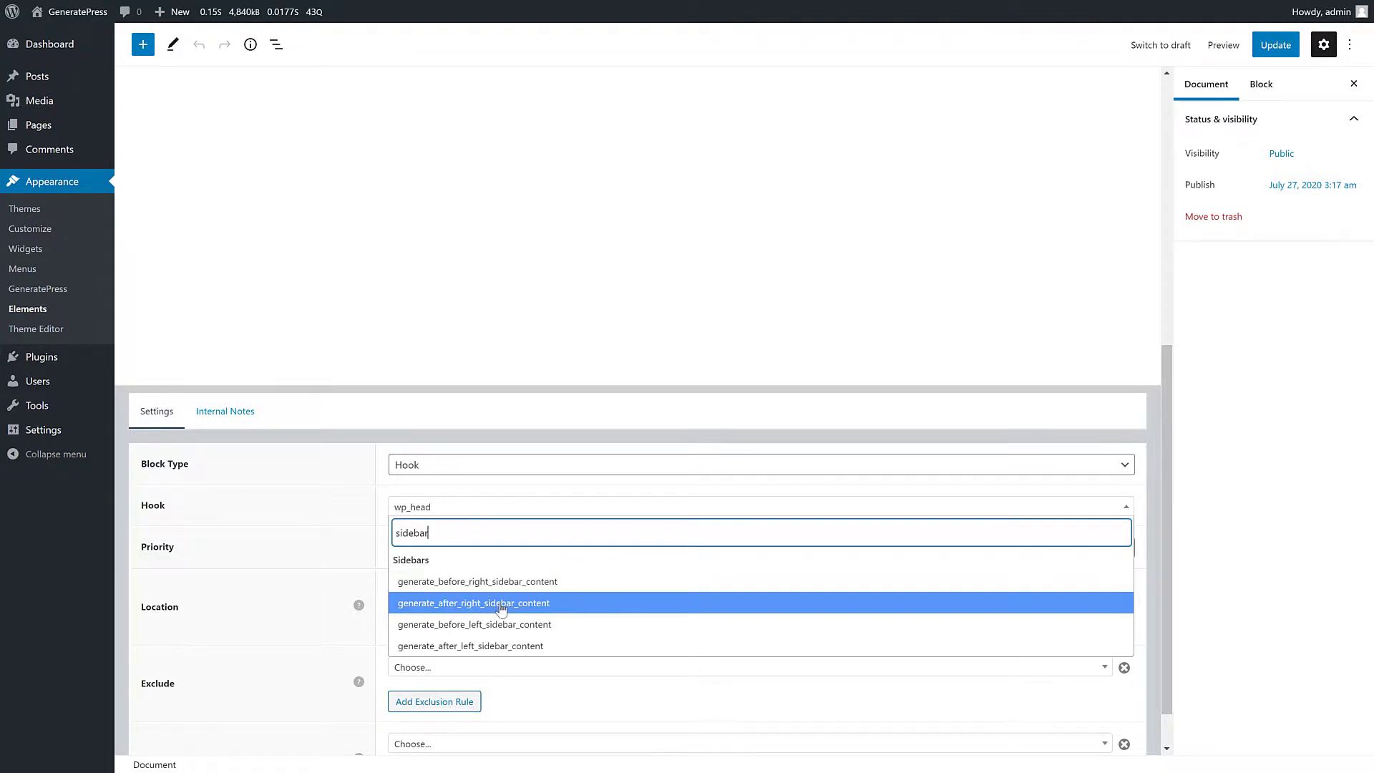
Change the block type back to Right Sidebar.
click(450, 469)
click(444, 522)
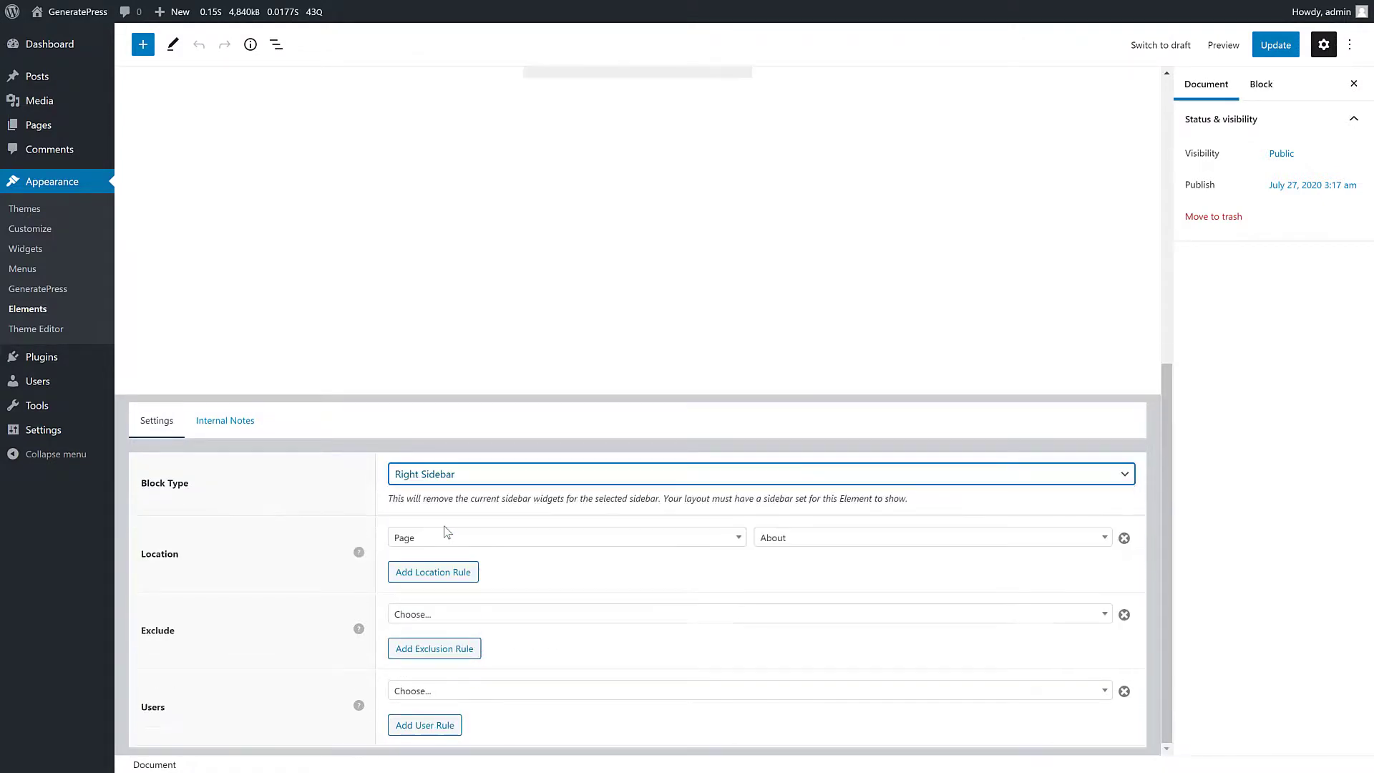
scroll(356, 551, up, 7)
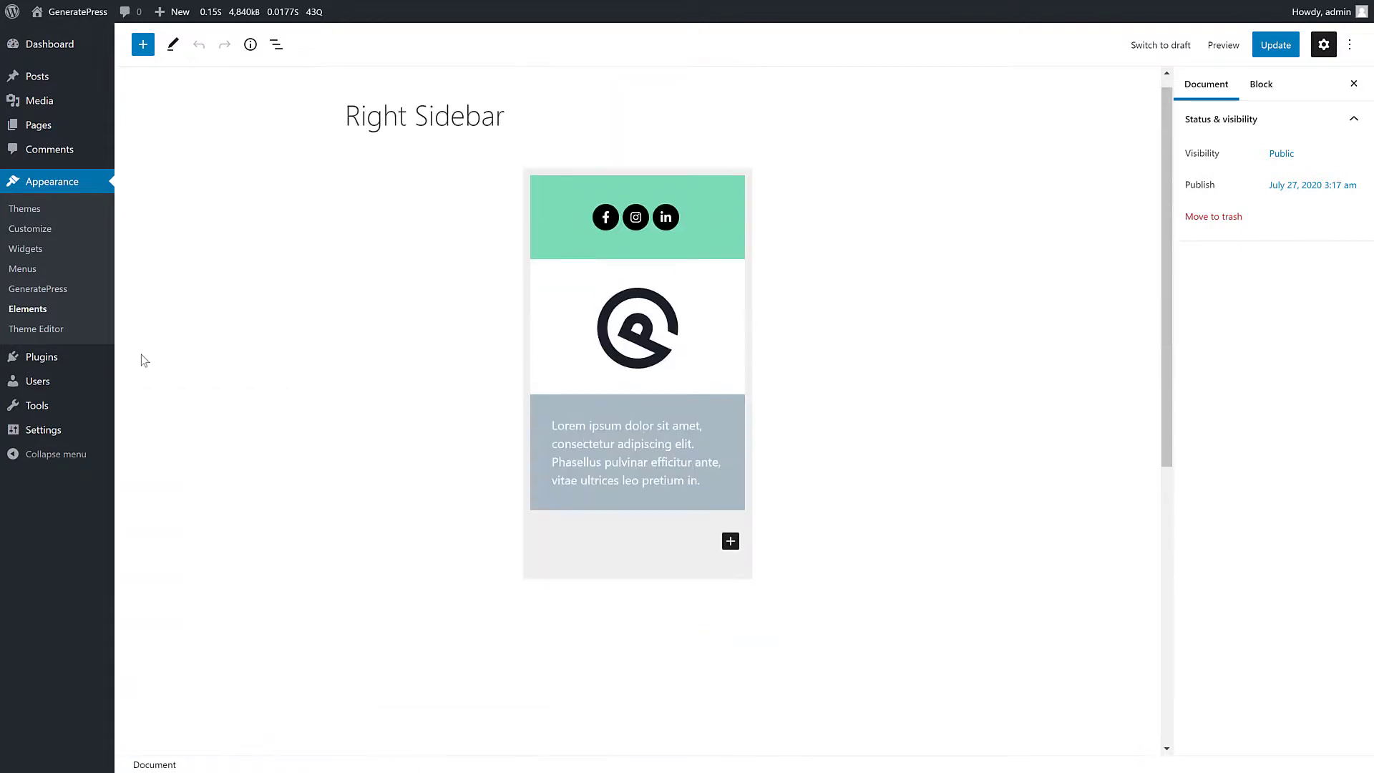
Open the Site Footer element and select its inner logo container and outer full-width container.
click(42, 310)
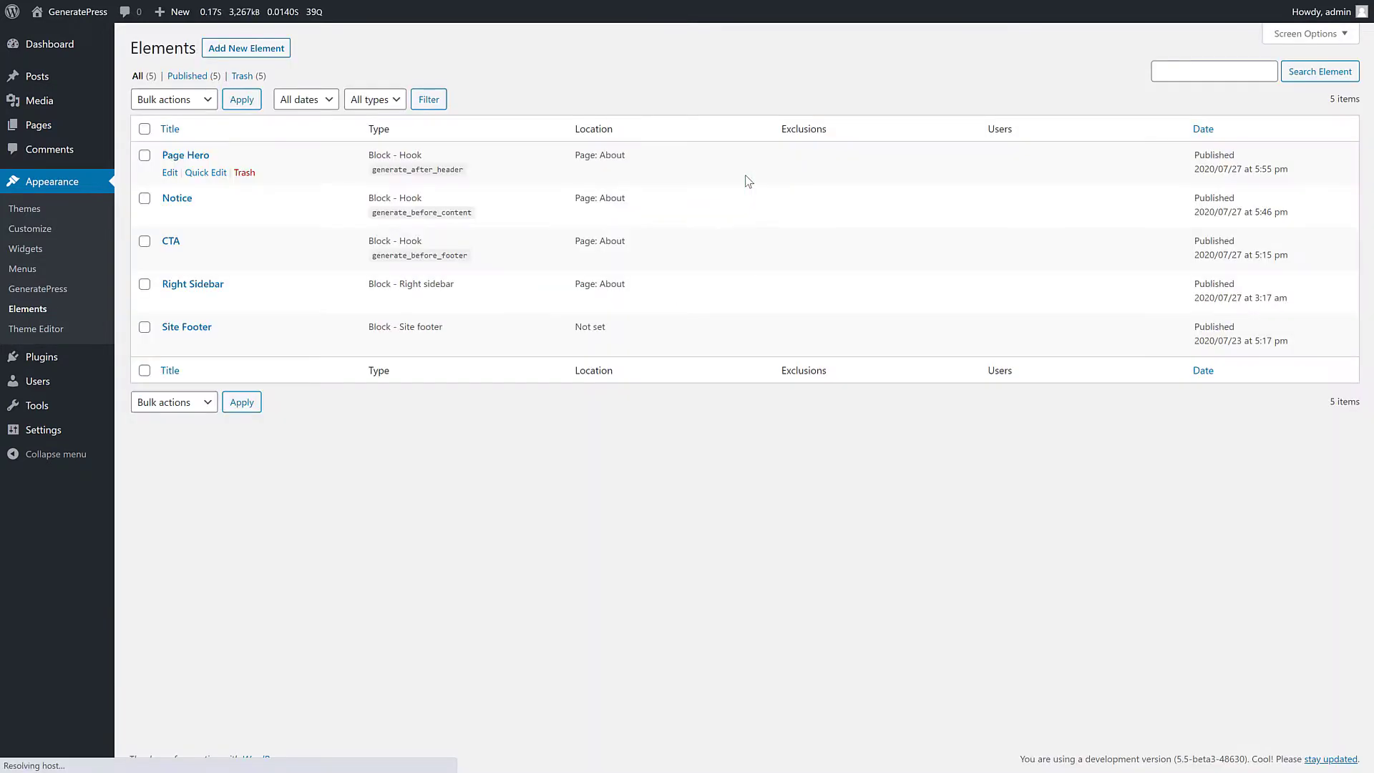
click(193, 329)
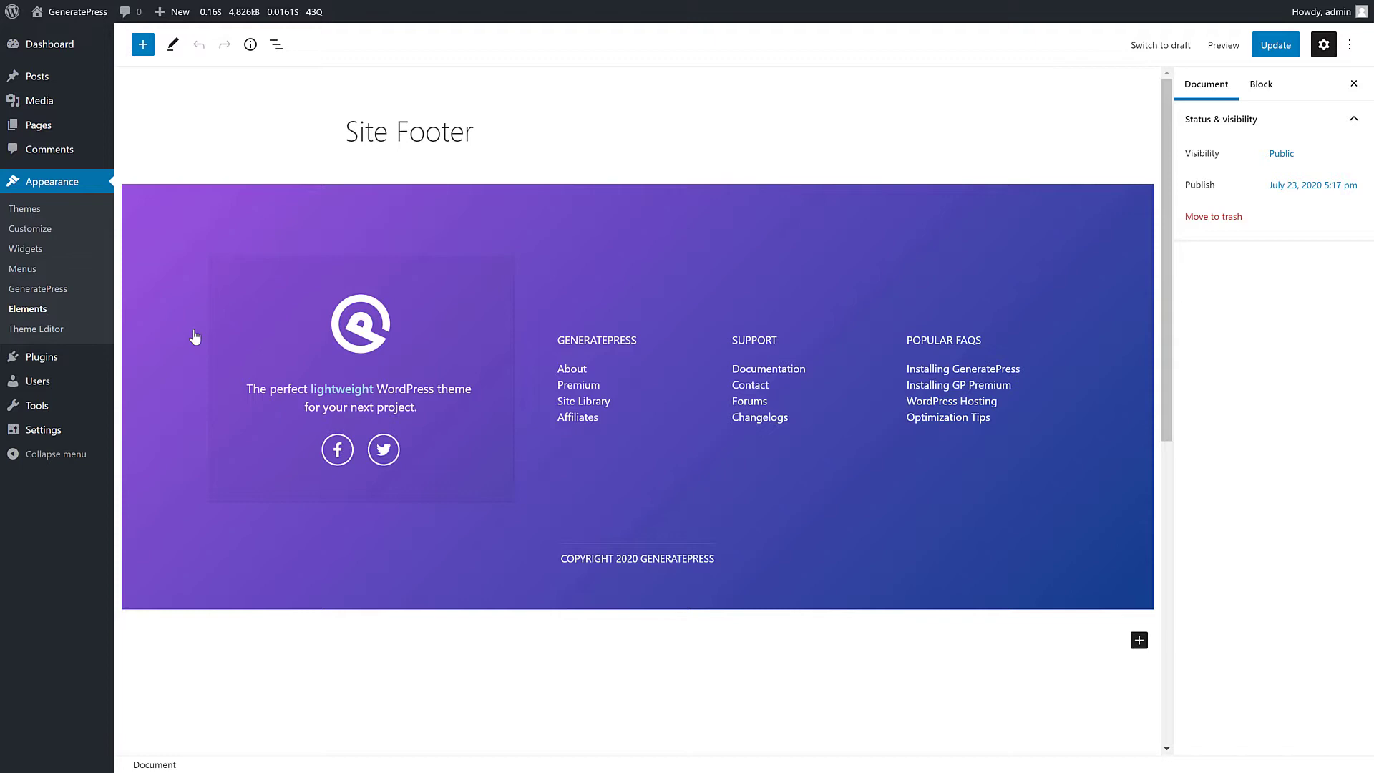
click(219, 311)
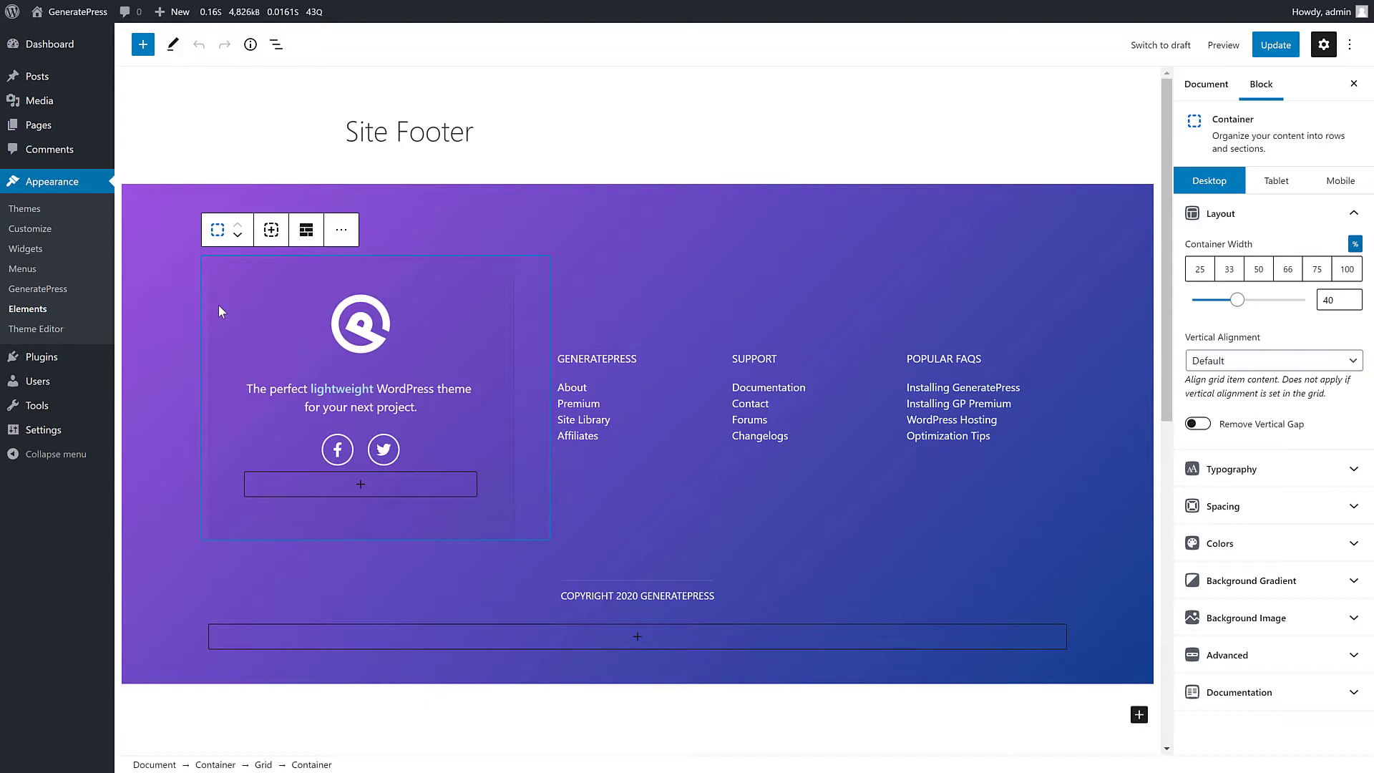
click(161, 247)
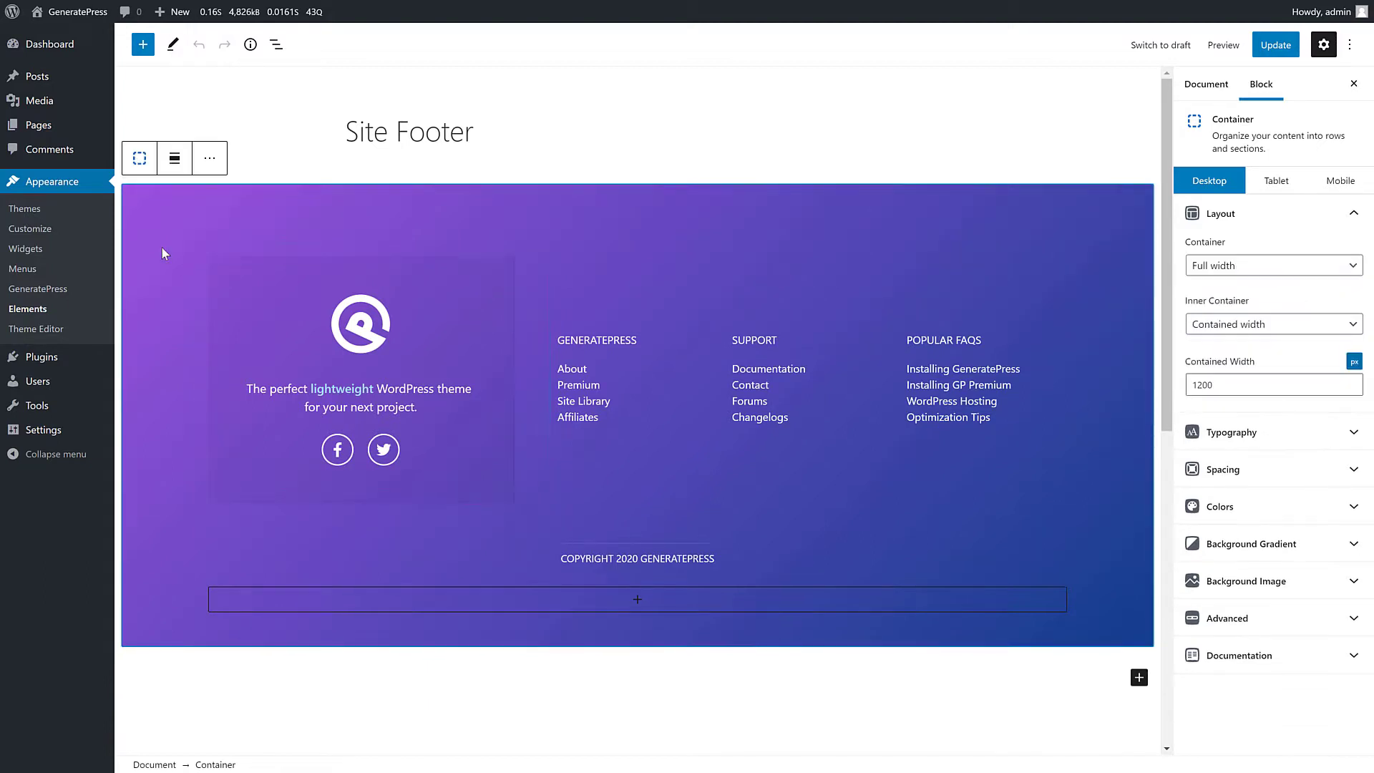
Review the footer's block outline, then scroll down to the Settings display rules.
click(276, 46)
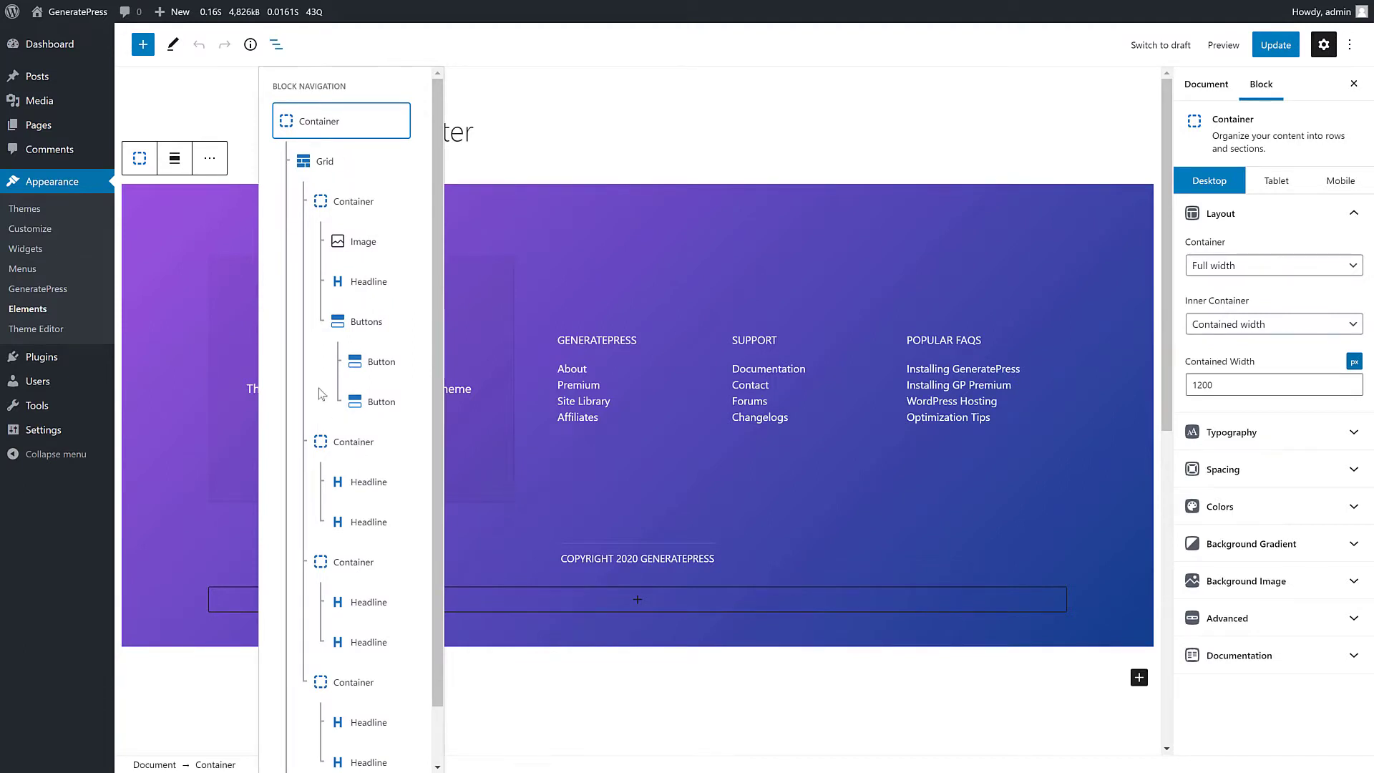
click(195, 240)
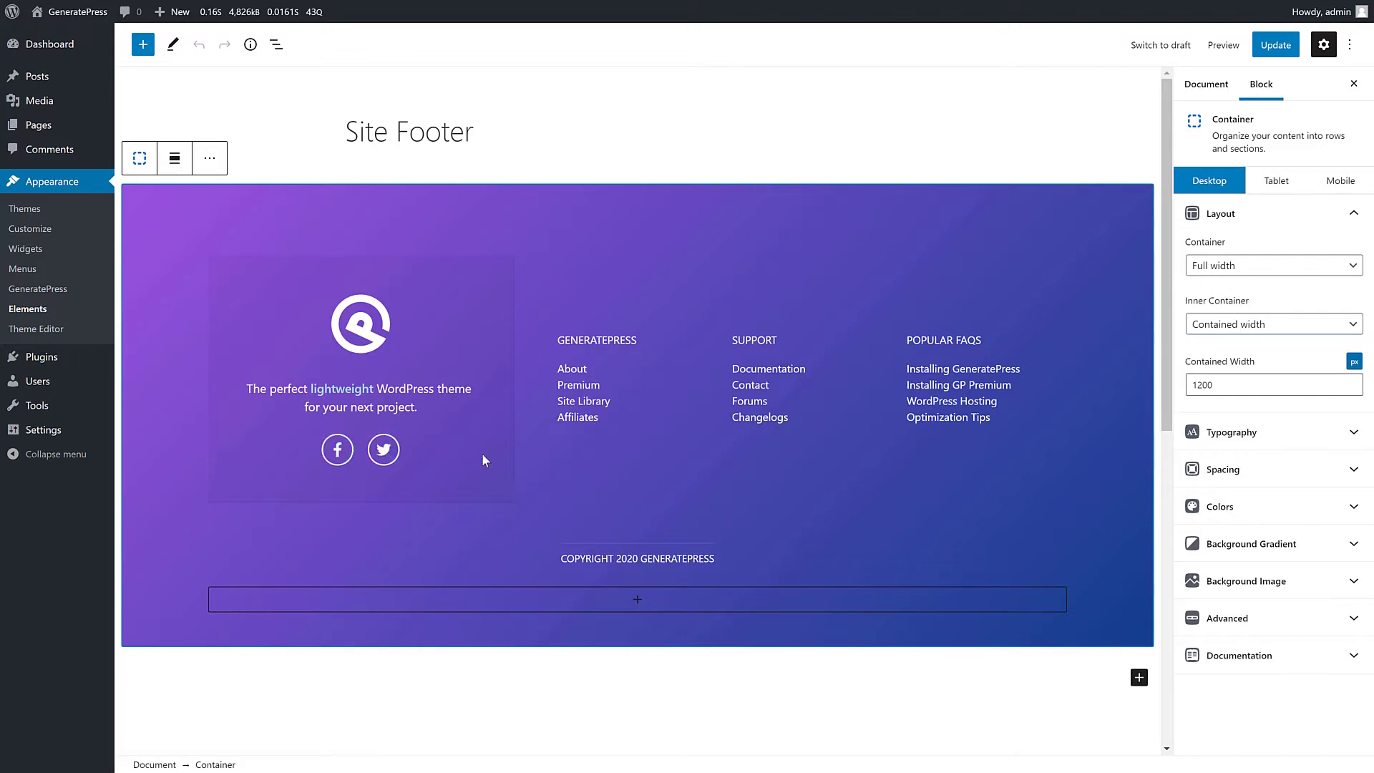
scroll(565, 445, down, 8)
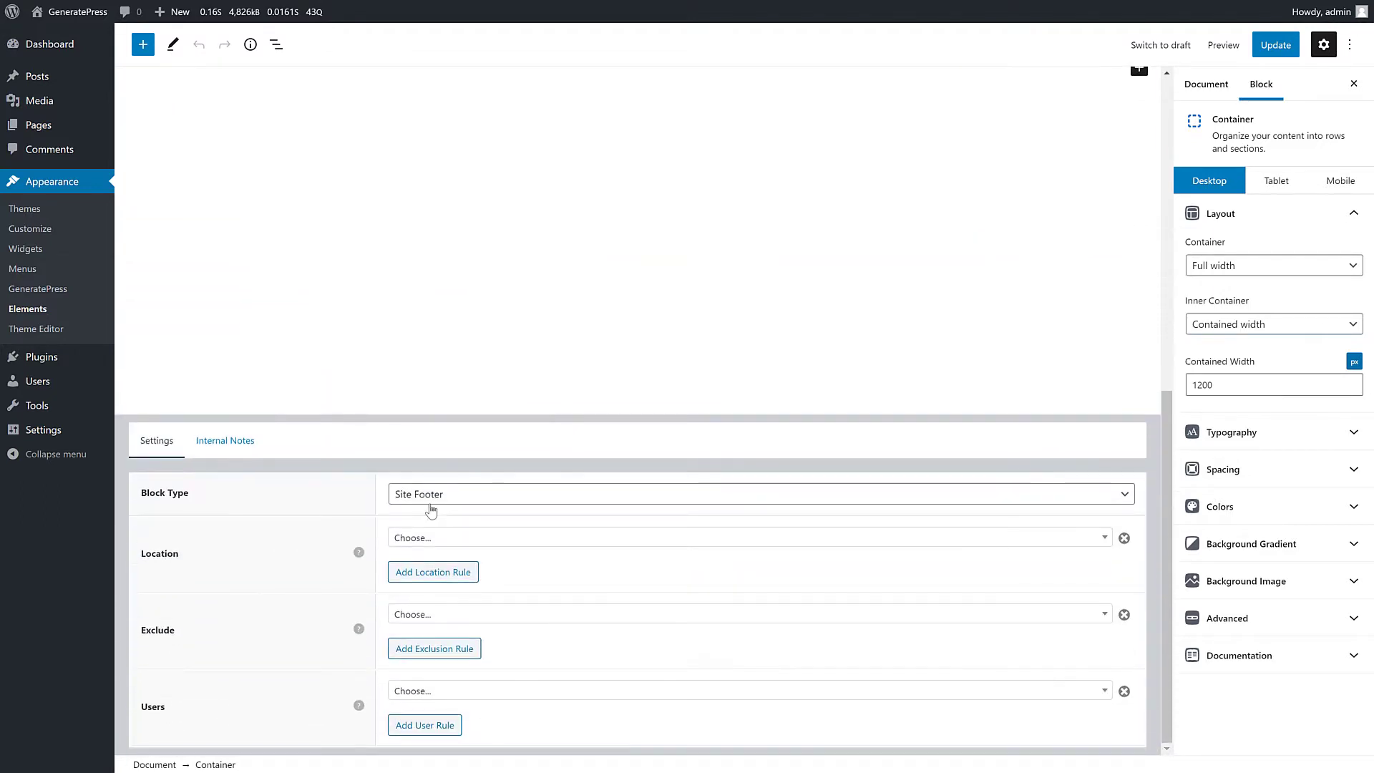
Set the Site Footer element's location to Page > About and update it.
click(487, 538)
scroll(492, 627, down, 4)
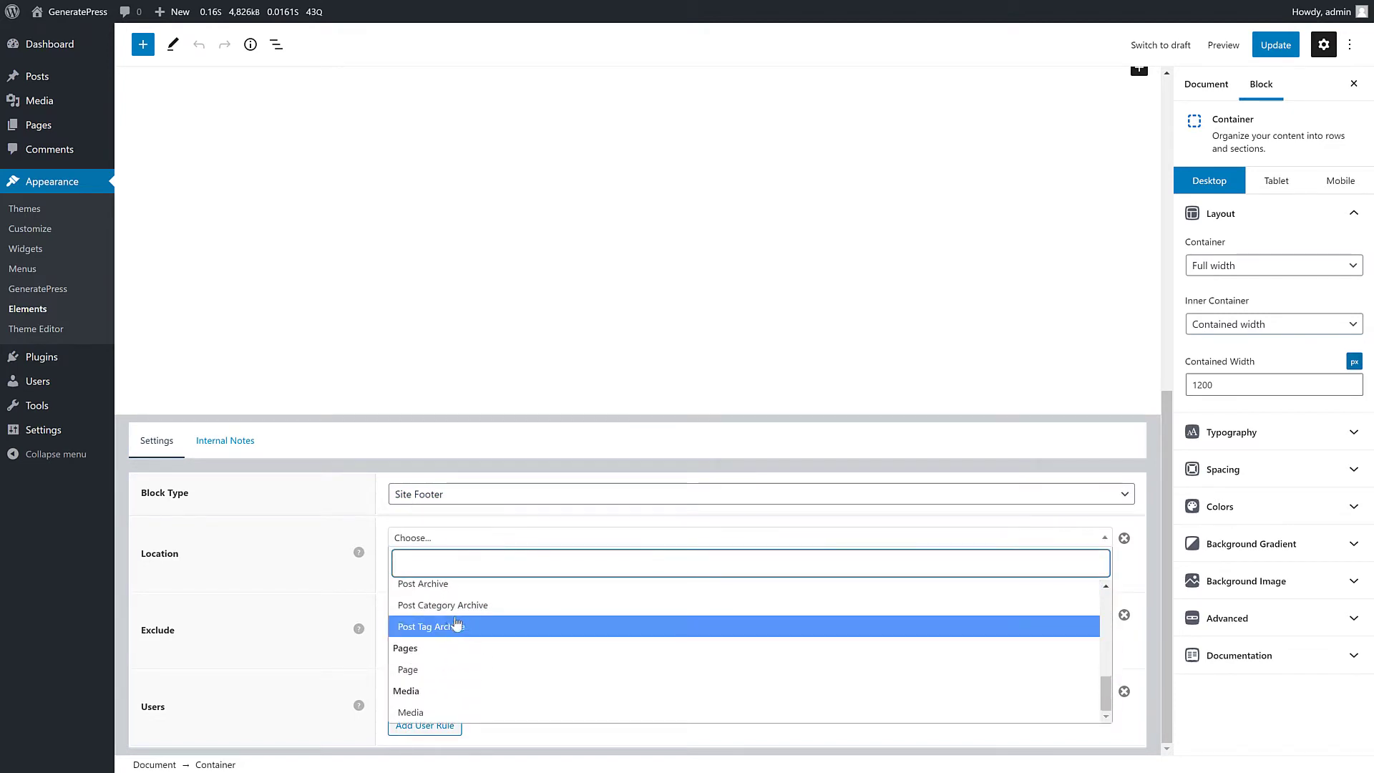
click(450, 673)
click(813, 538)
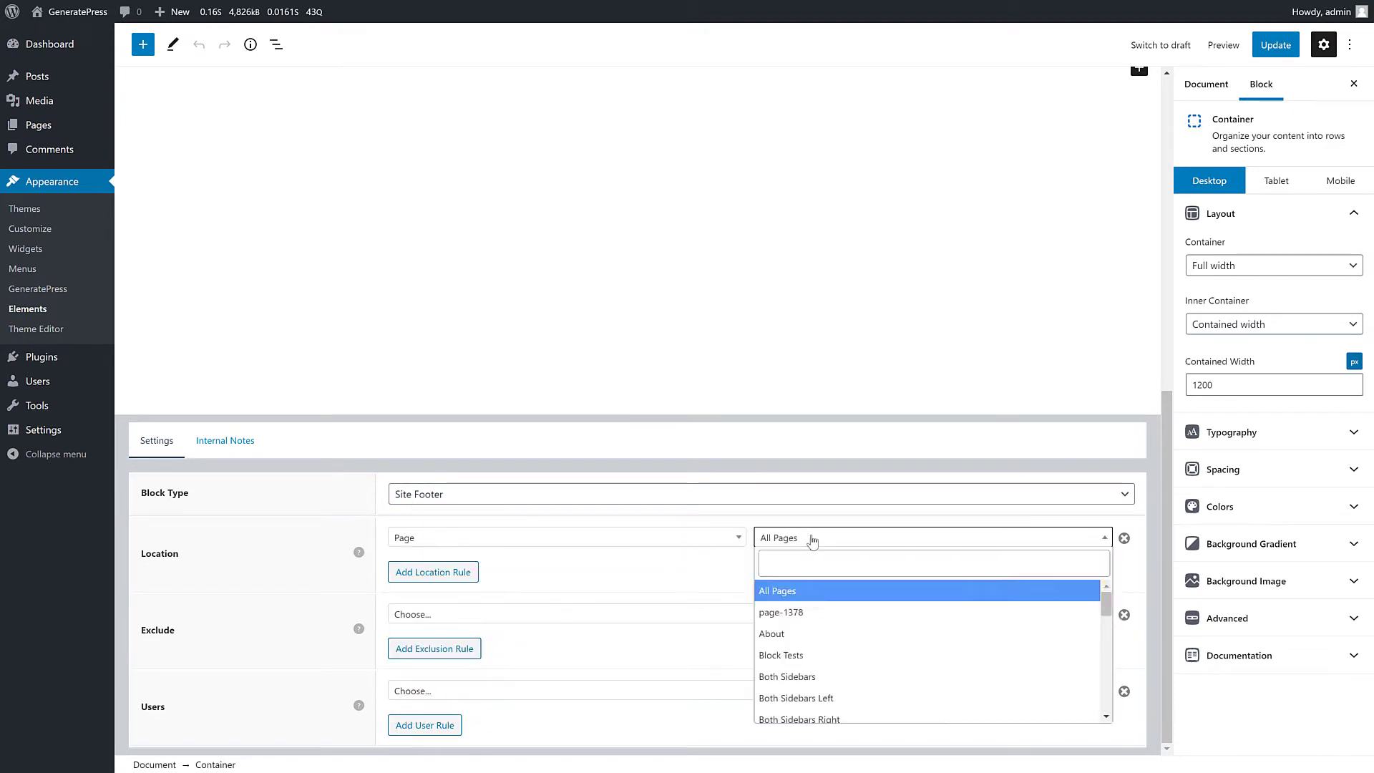
click(828, 635)
click(1280, 47)
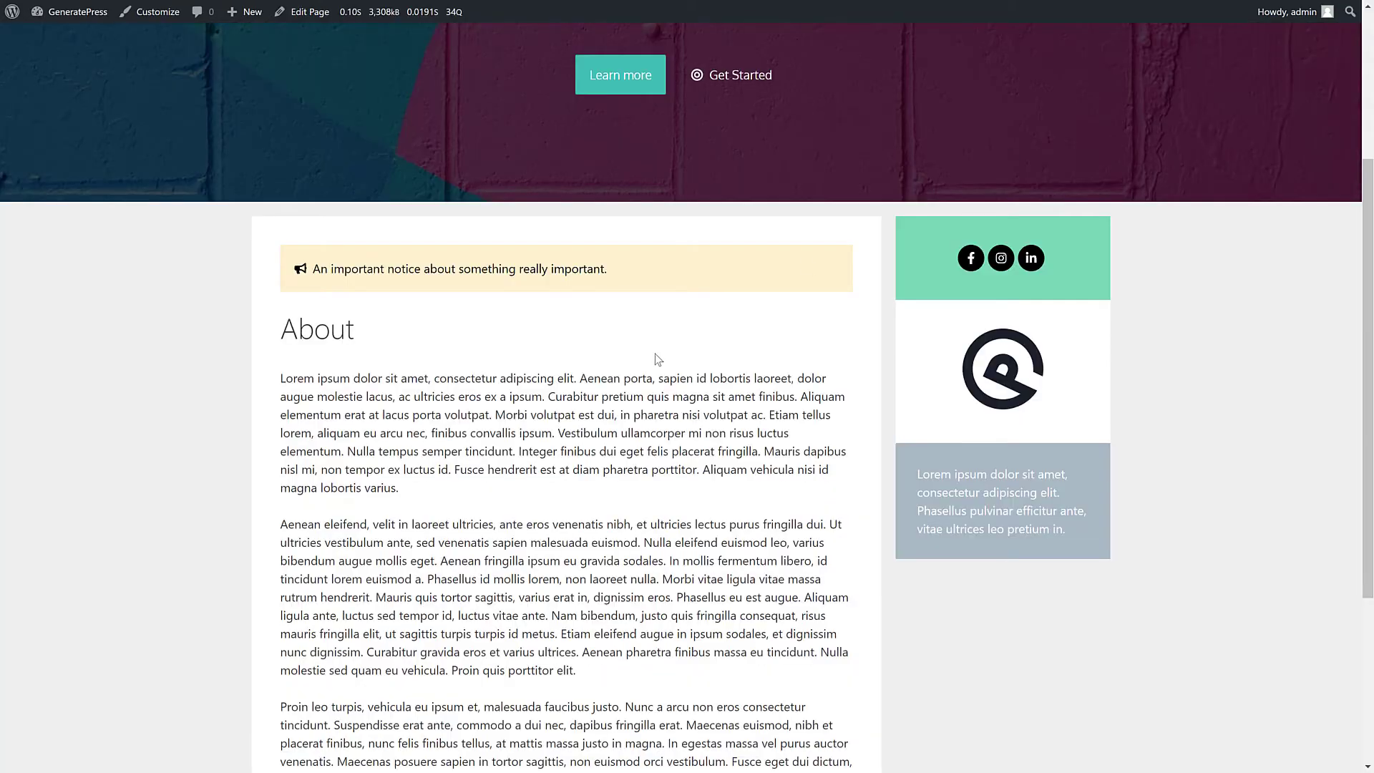
Reload the About page and scroll through it to check the purple gradient footer.
scroll(655, 354, down, 4)
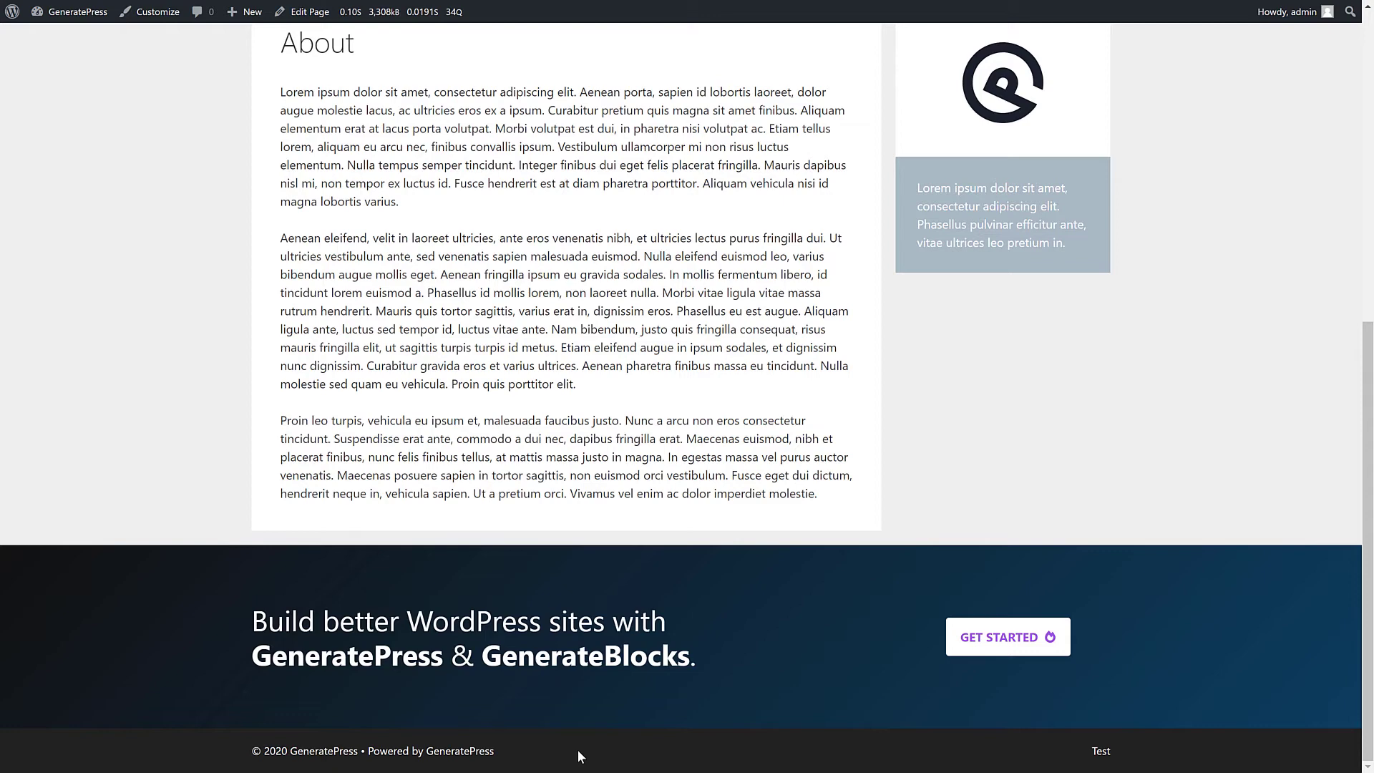
key(F5)
scroll(593, 690, down, 5)
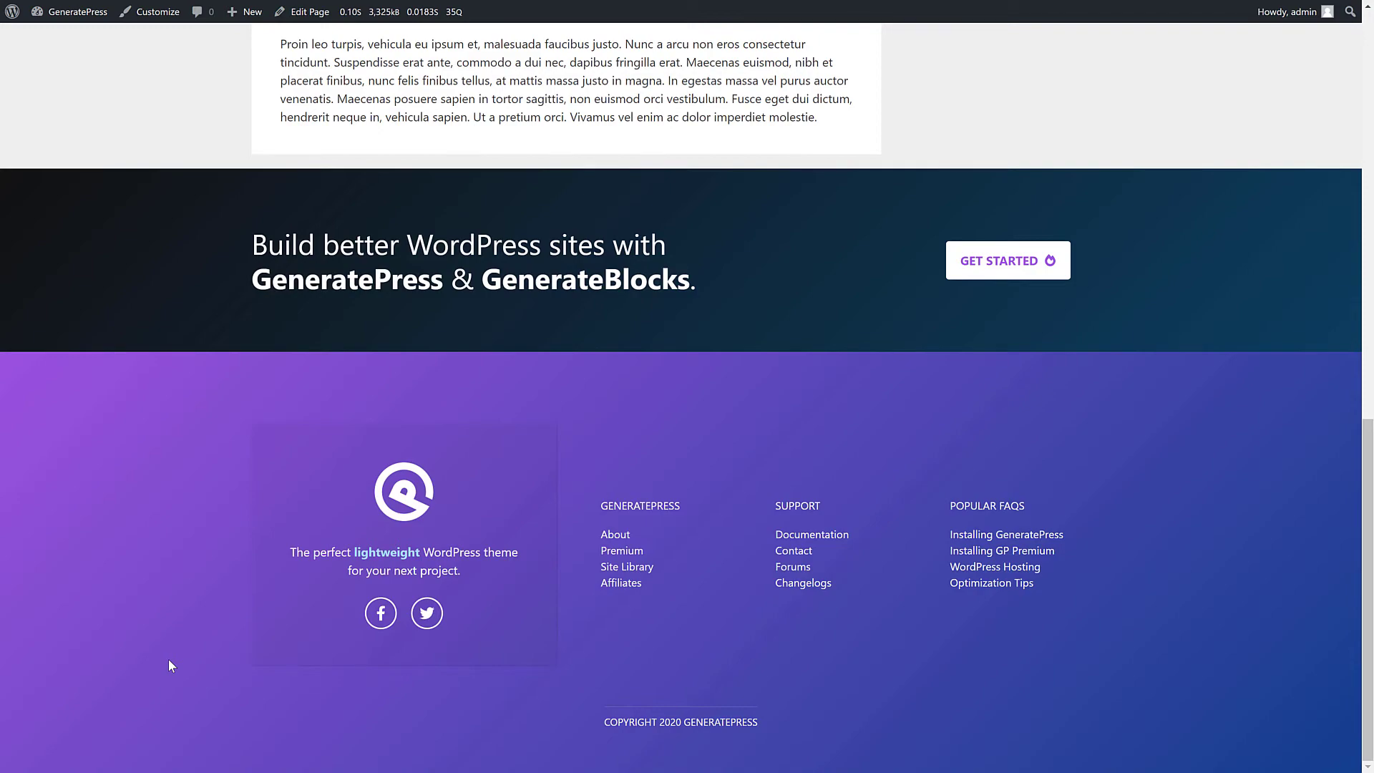
scroll(169, 658, up, 9)
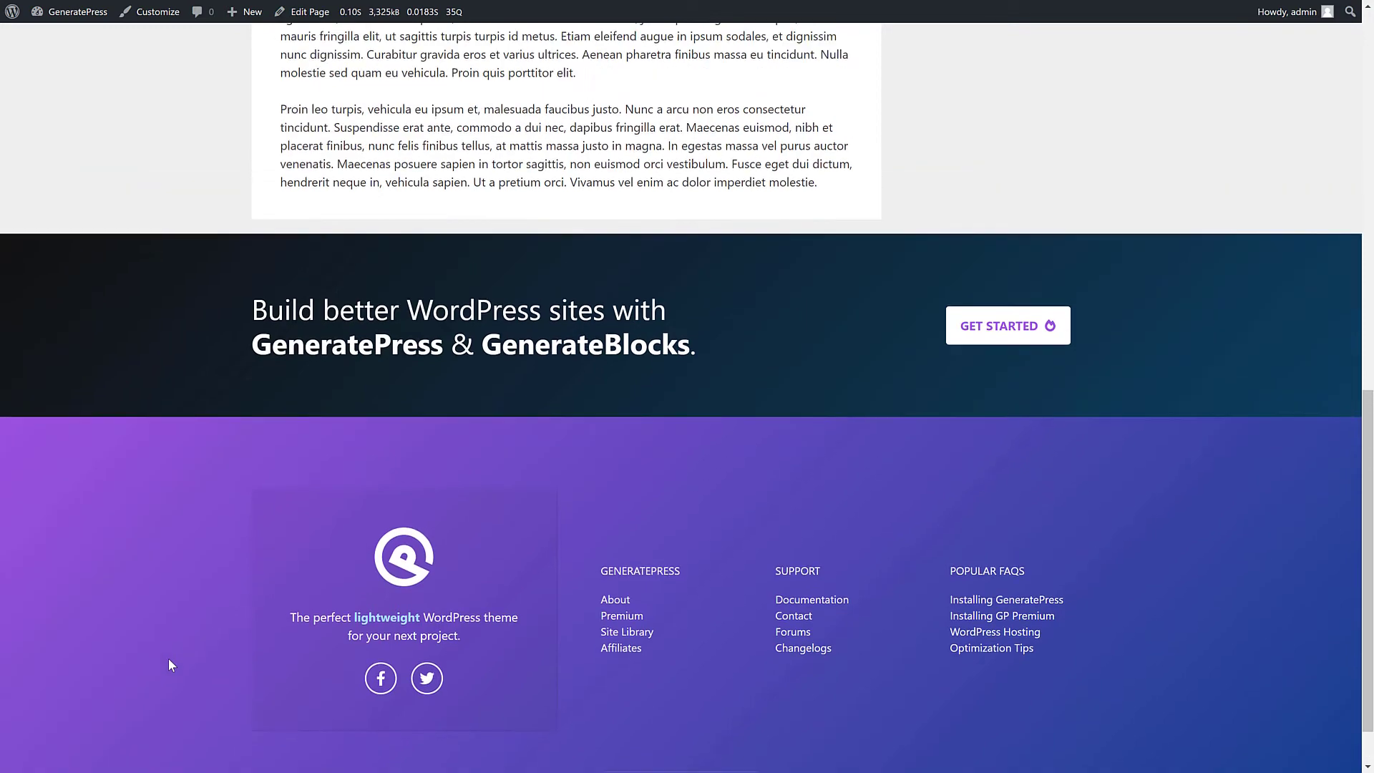
scroll(183, 653, up, 4)
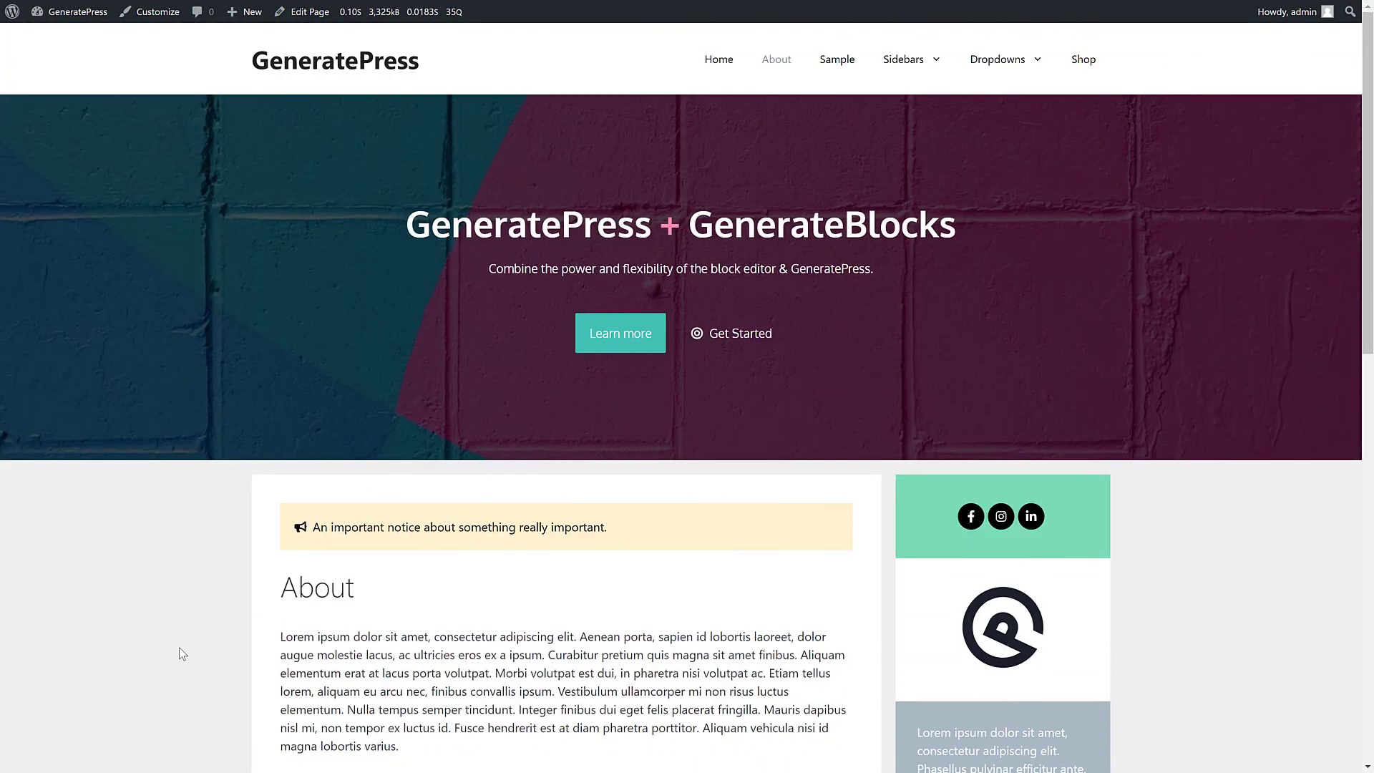